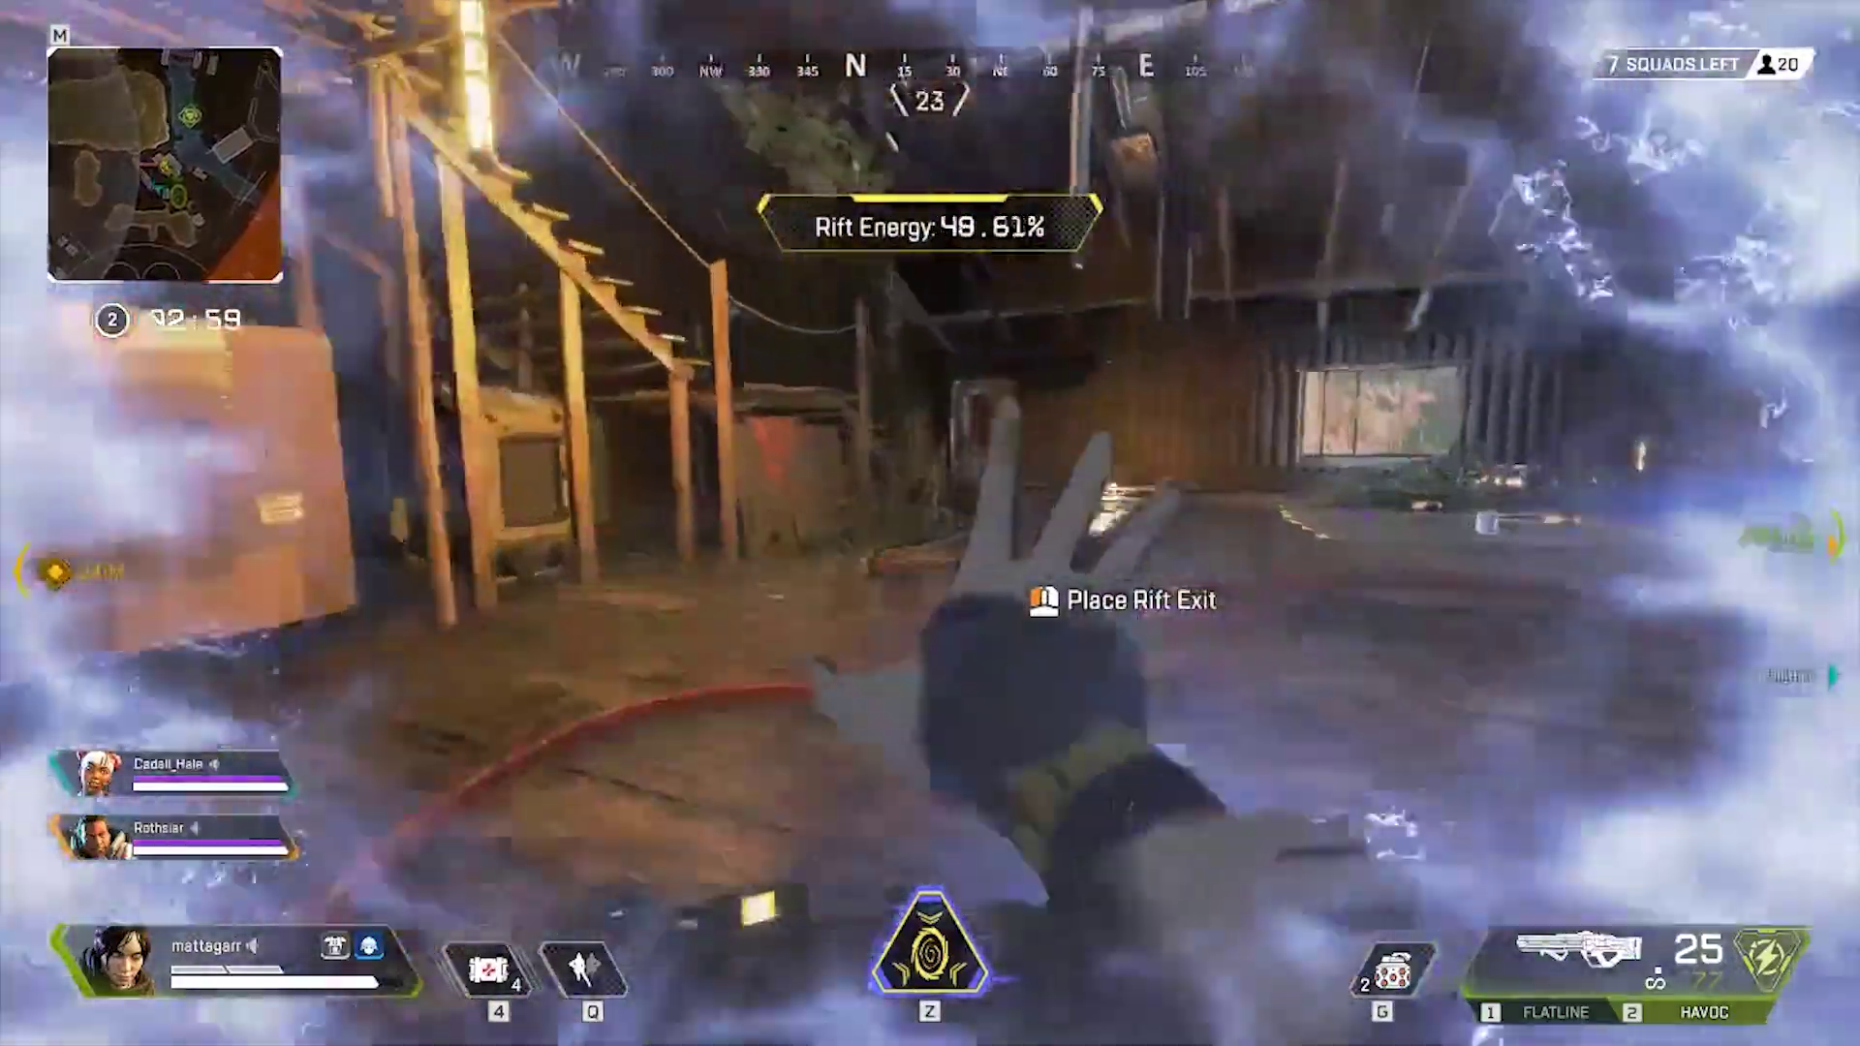
{"action": "key", "text": "w"}
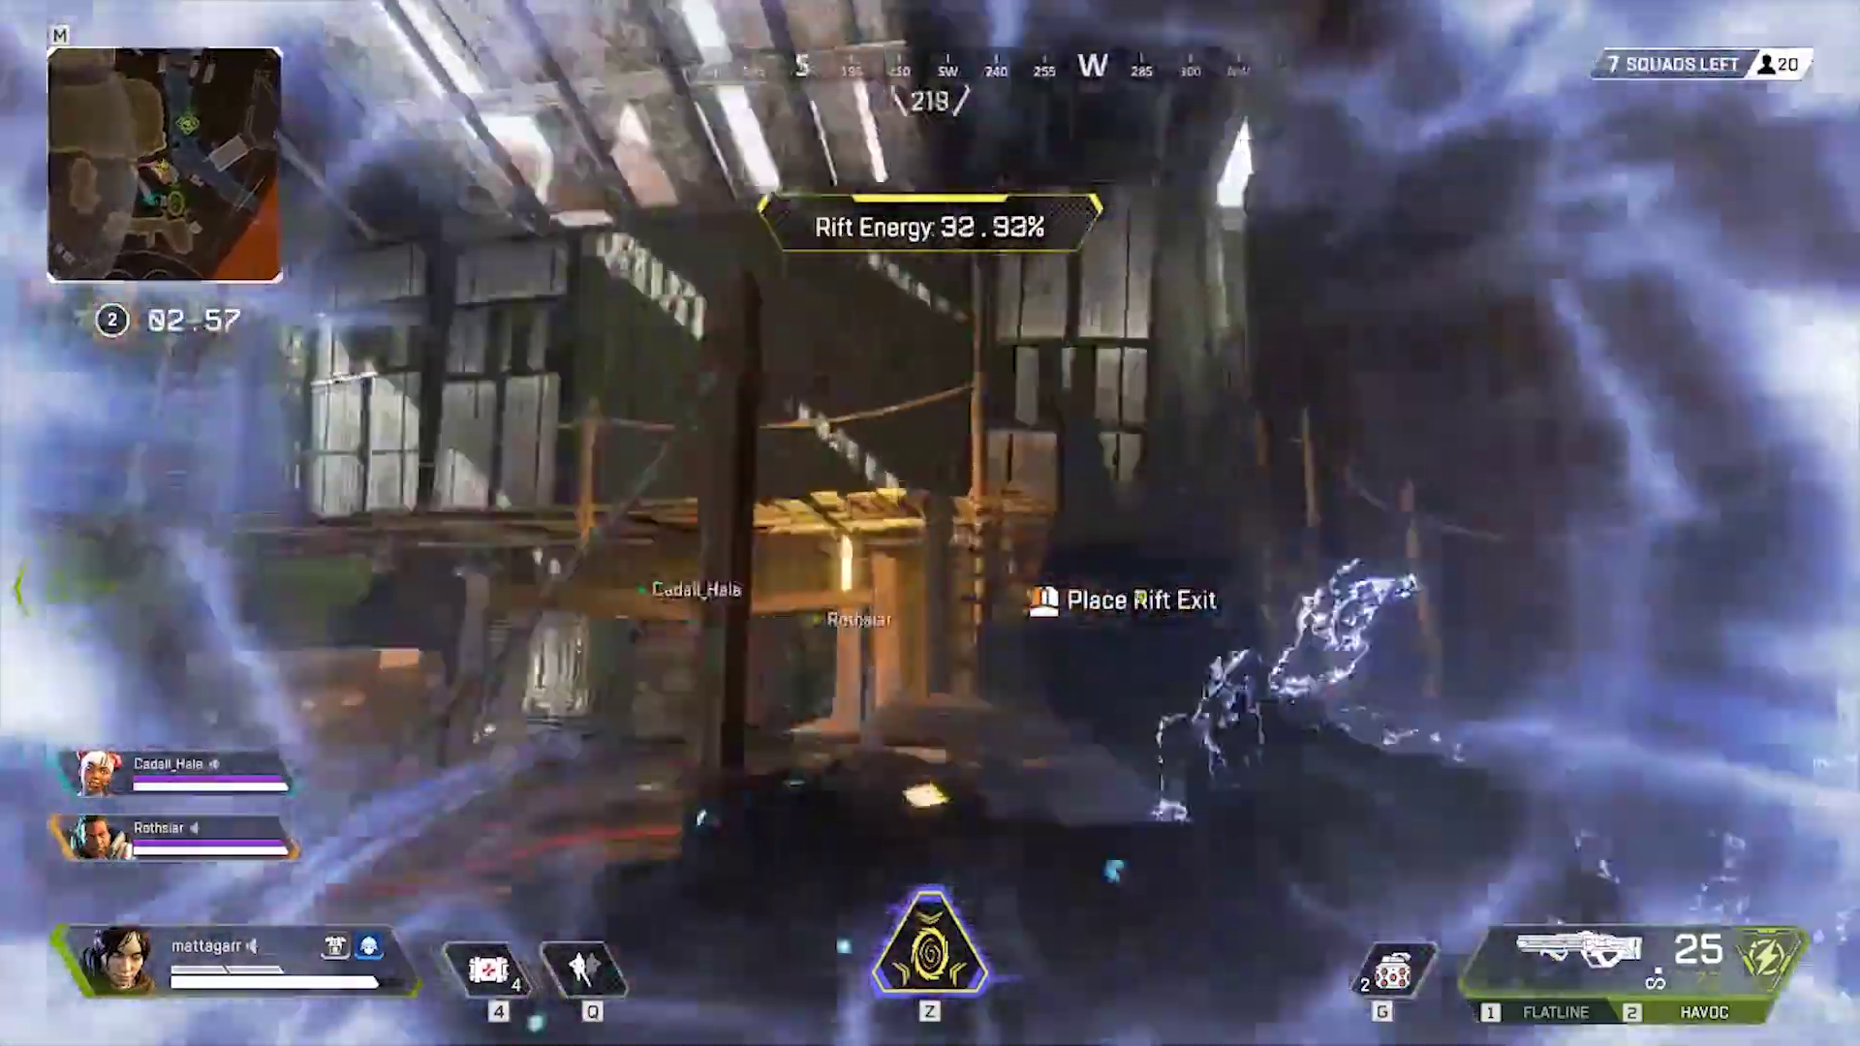
{"action": "key", "text": "w"}
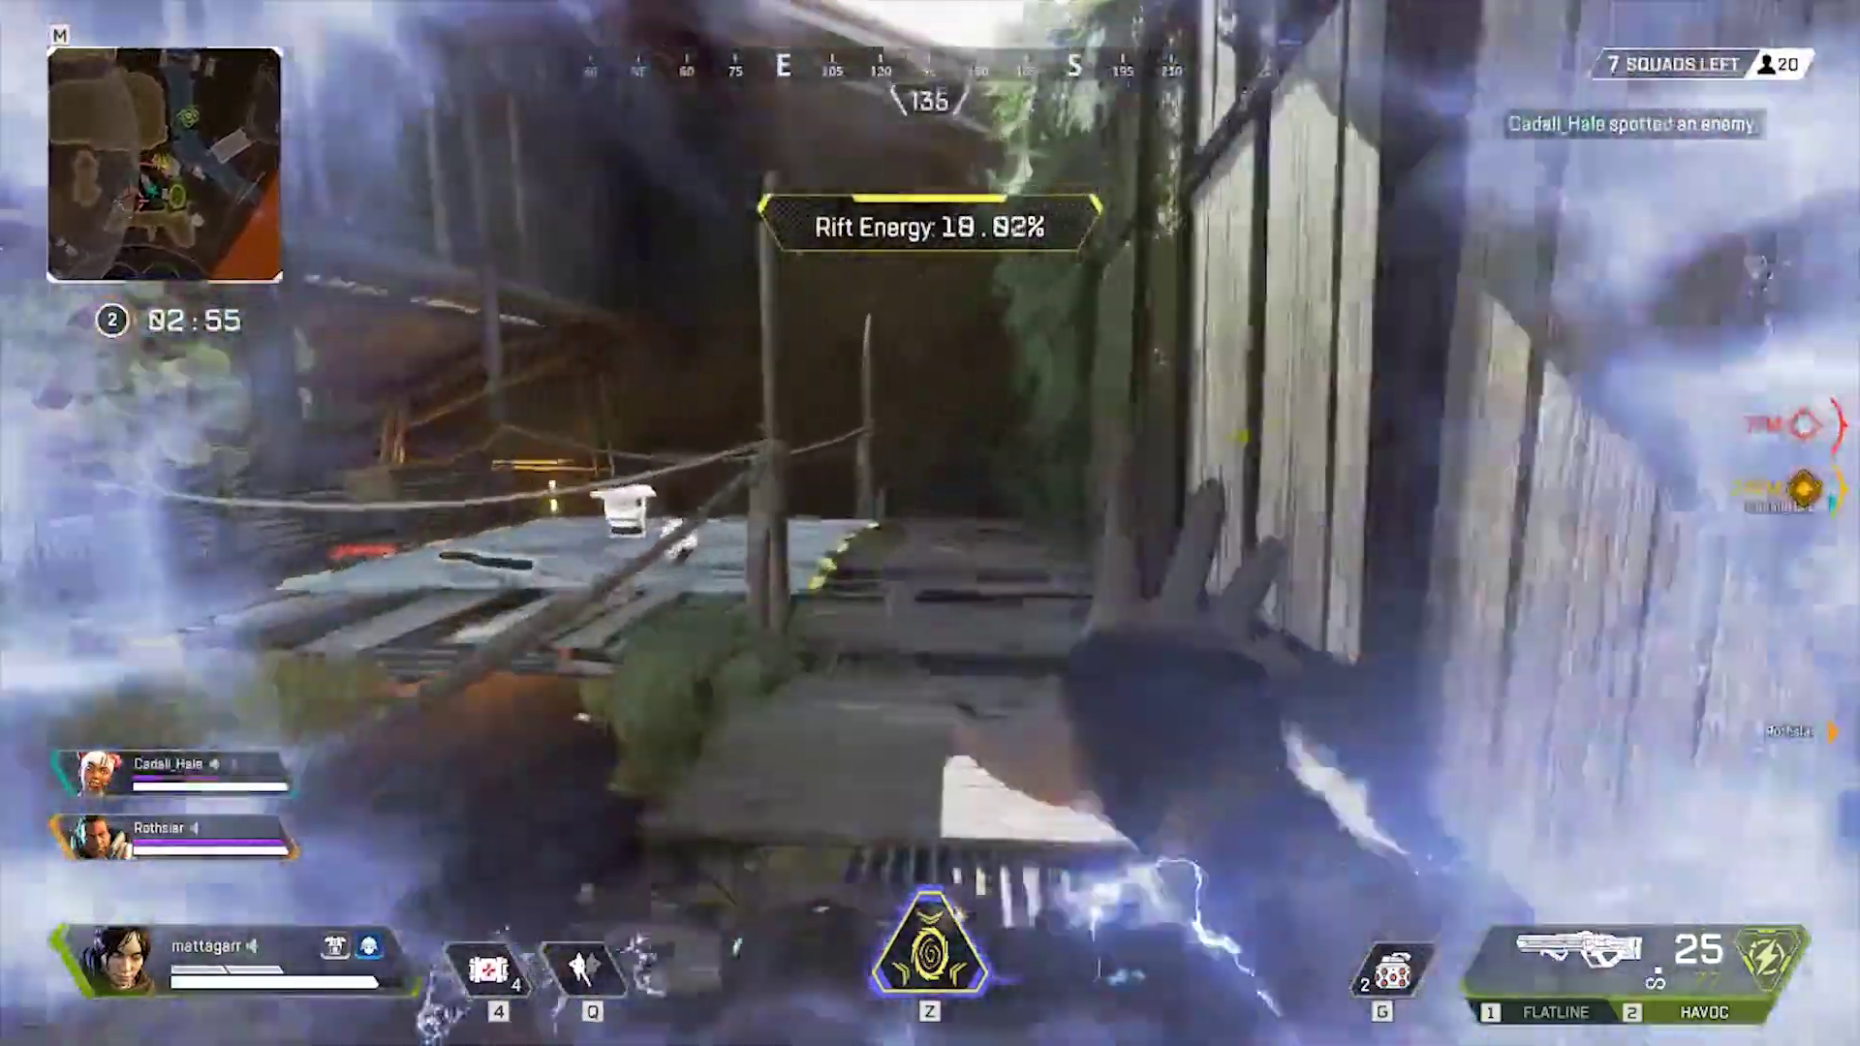
{"action": "key", "text": "w"}
{"action": "key", "text": "z"}
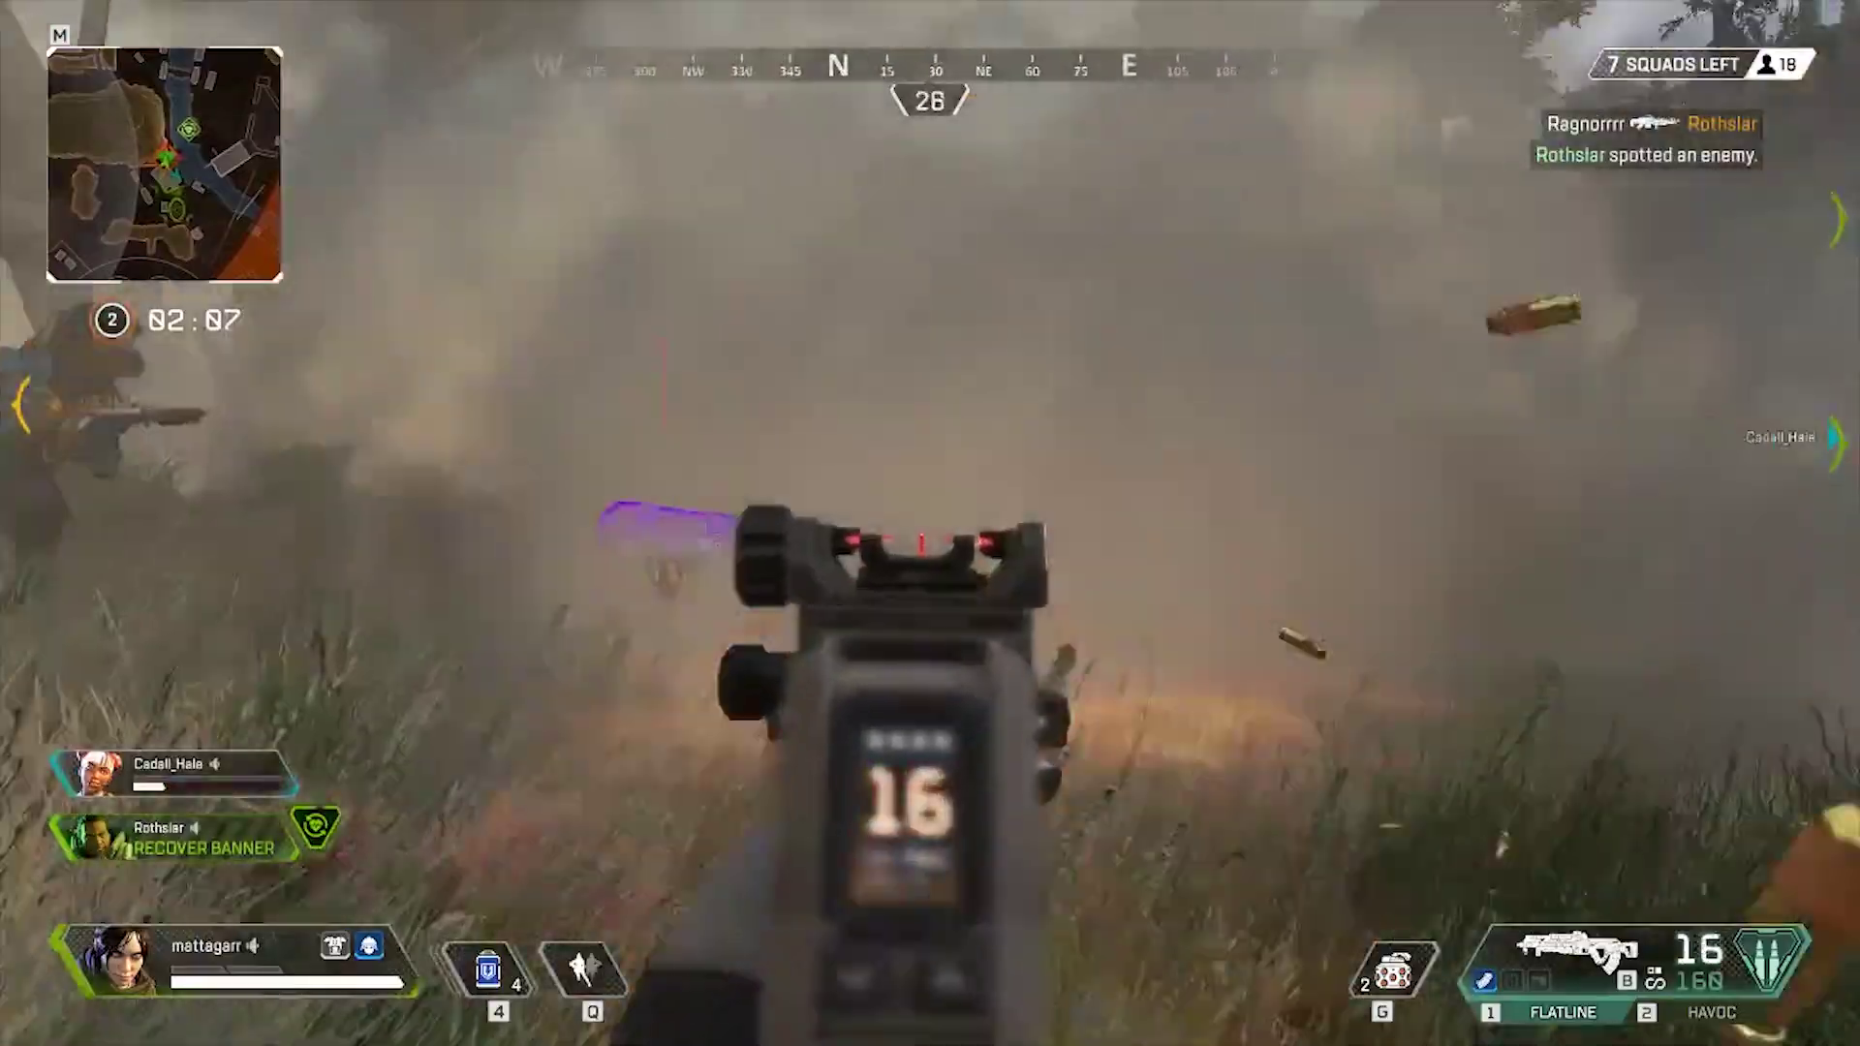
{"action": "left_click_drag", "start_coordinate": [930, 523], "coordinate": [930, 523]}
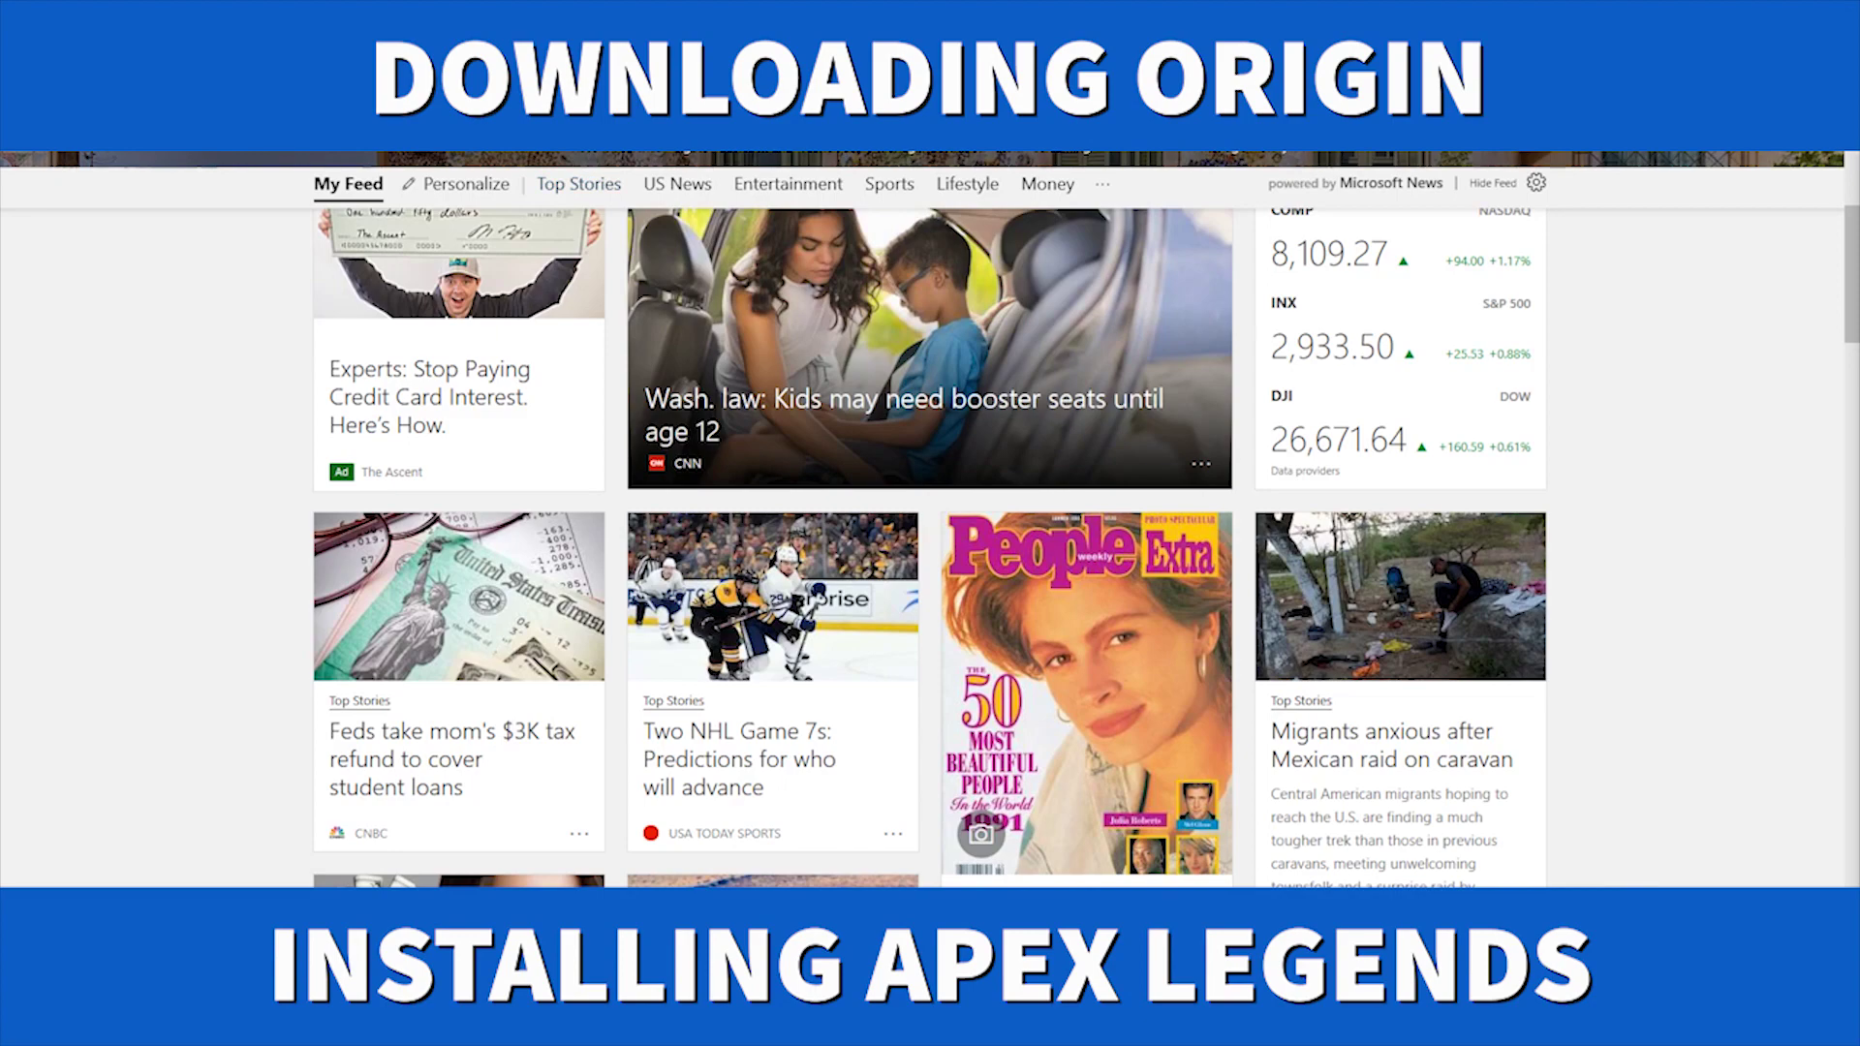
Search the web for the EA Origin download and open the download page on the Origin site
{"action": "left_click", "coordinate": [930, 130]}
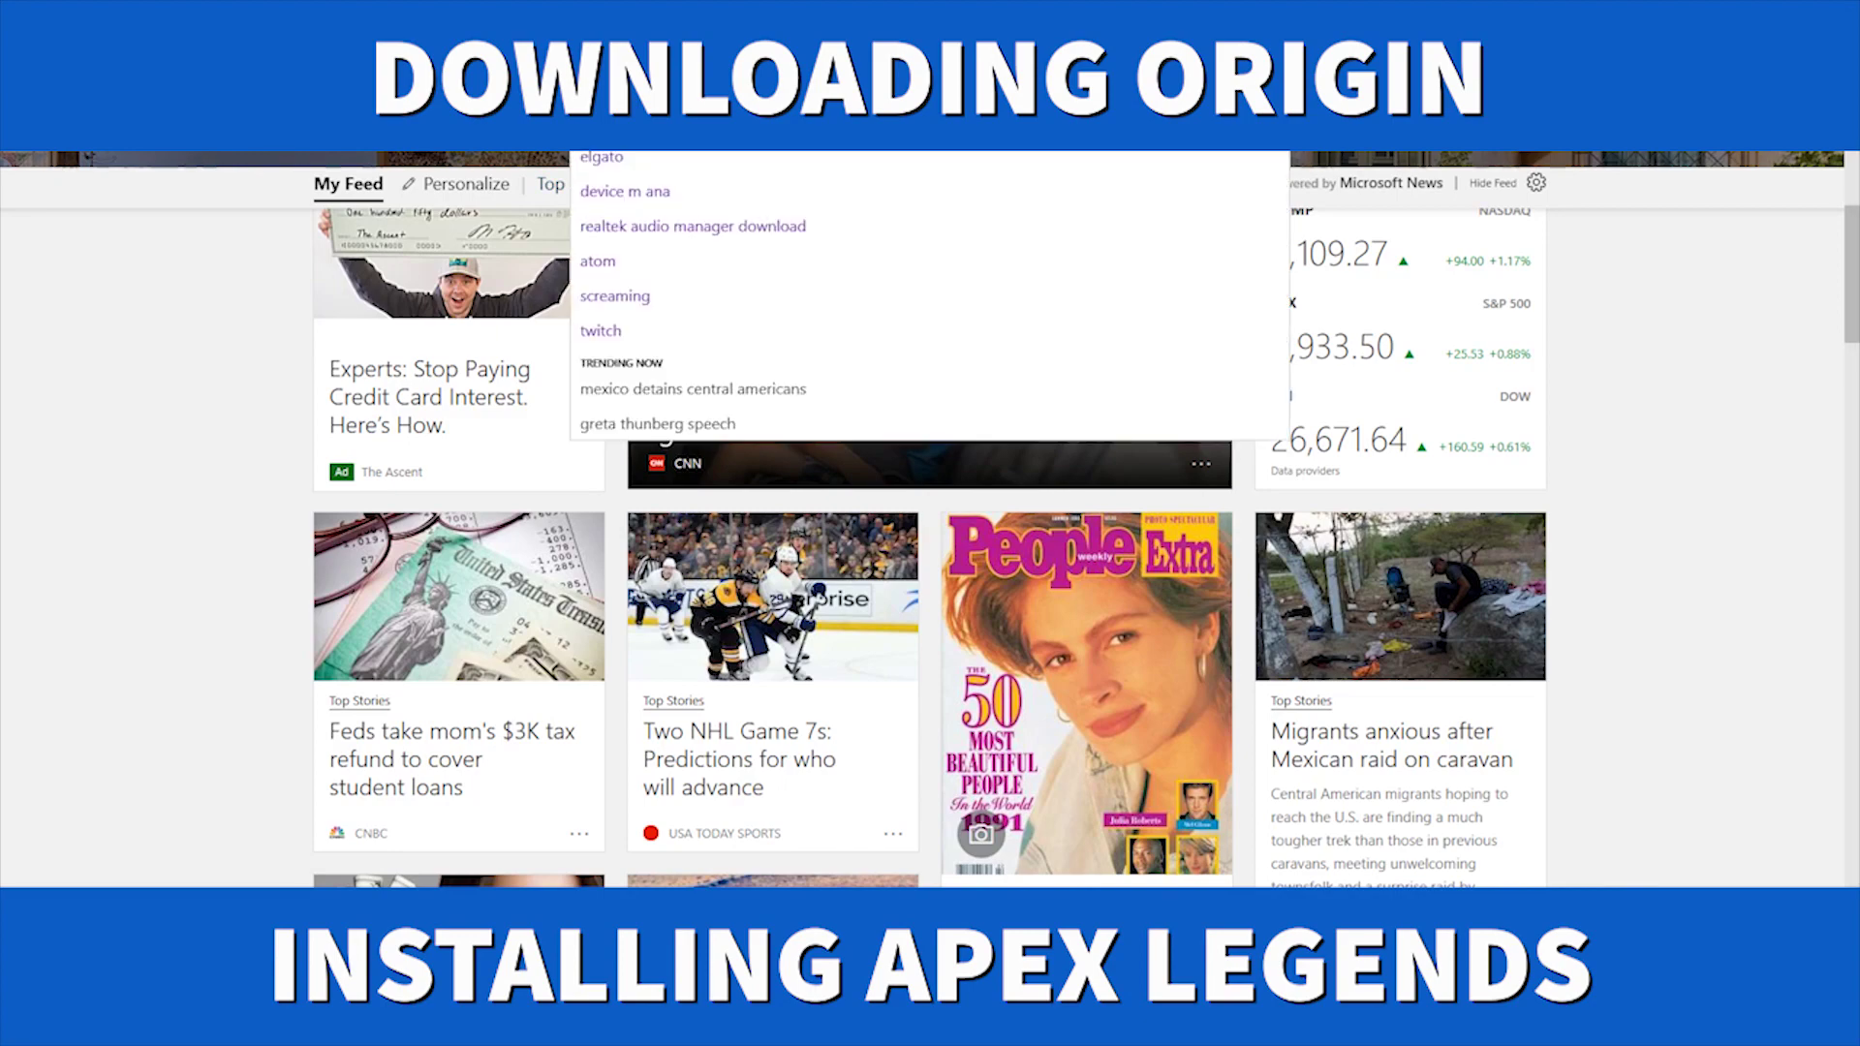
{"action": "type", "text": "ea origin down"}
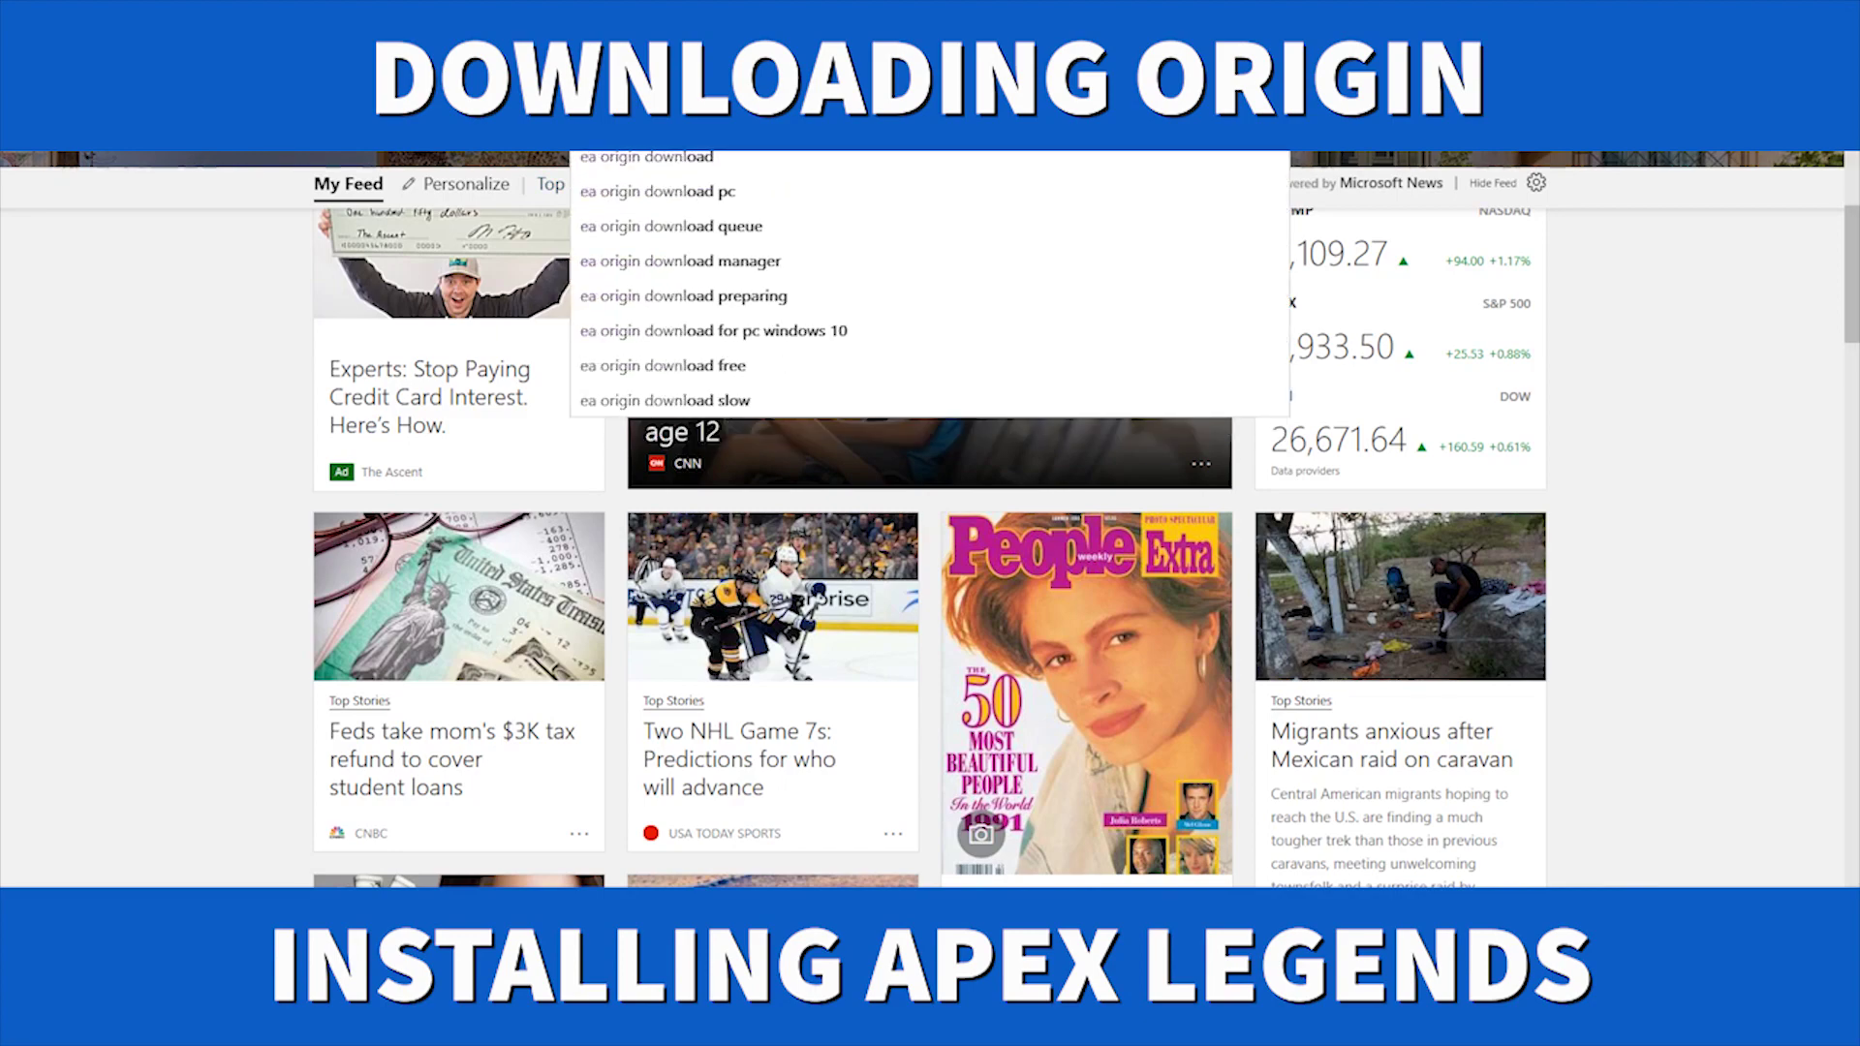
{"action": "key", "text": "Return"}
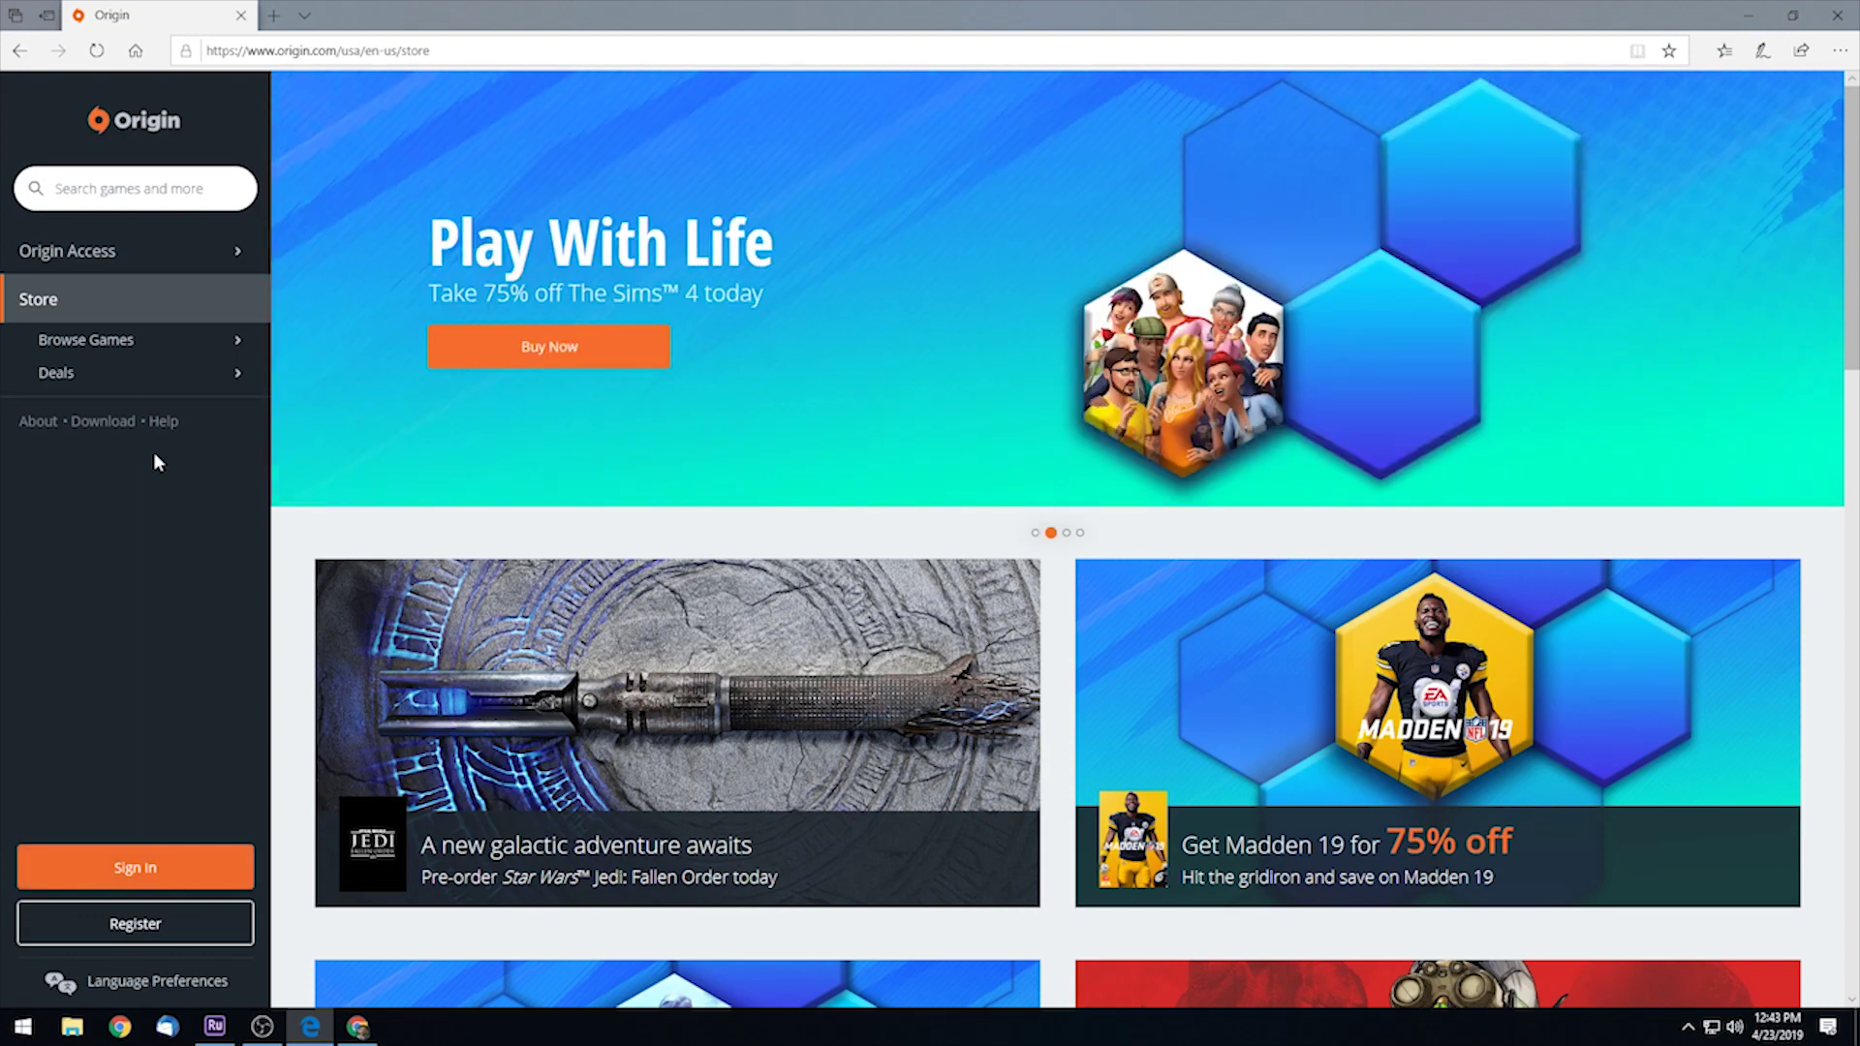
{"action": "left_click", "coordinate": [112, 426]}
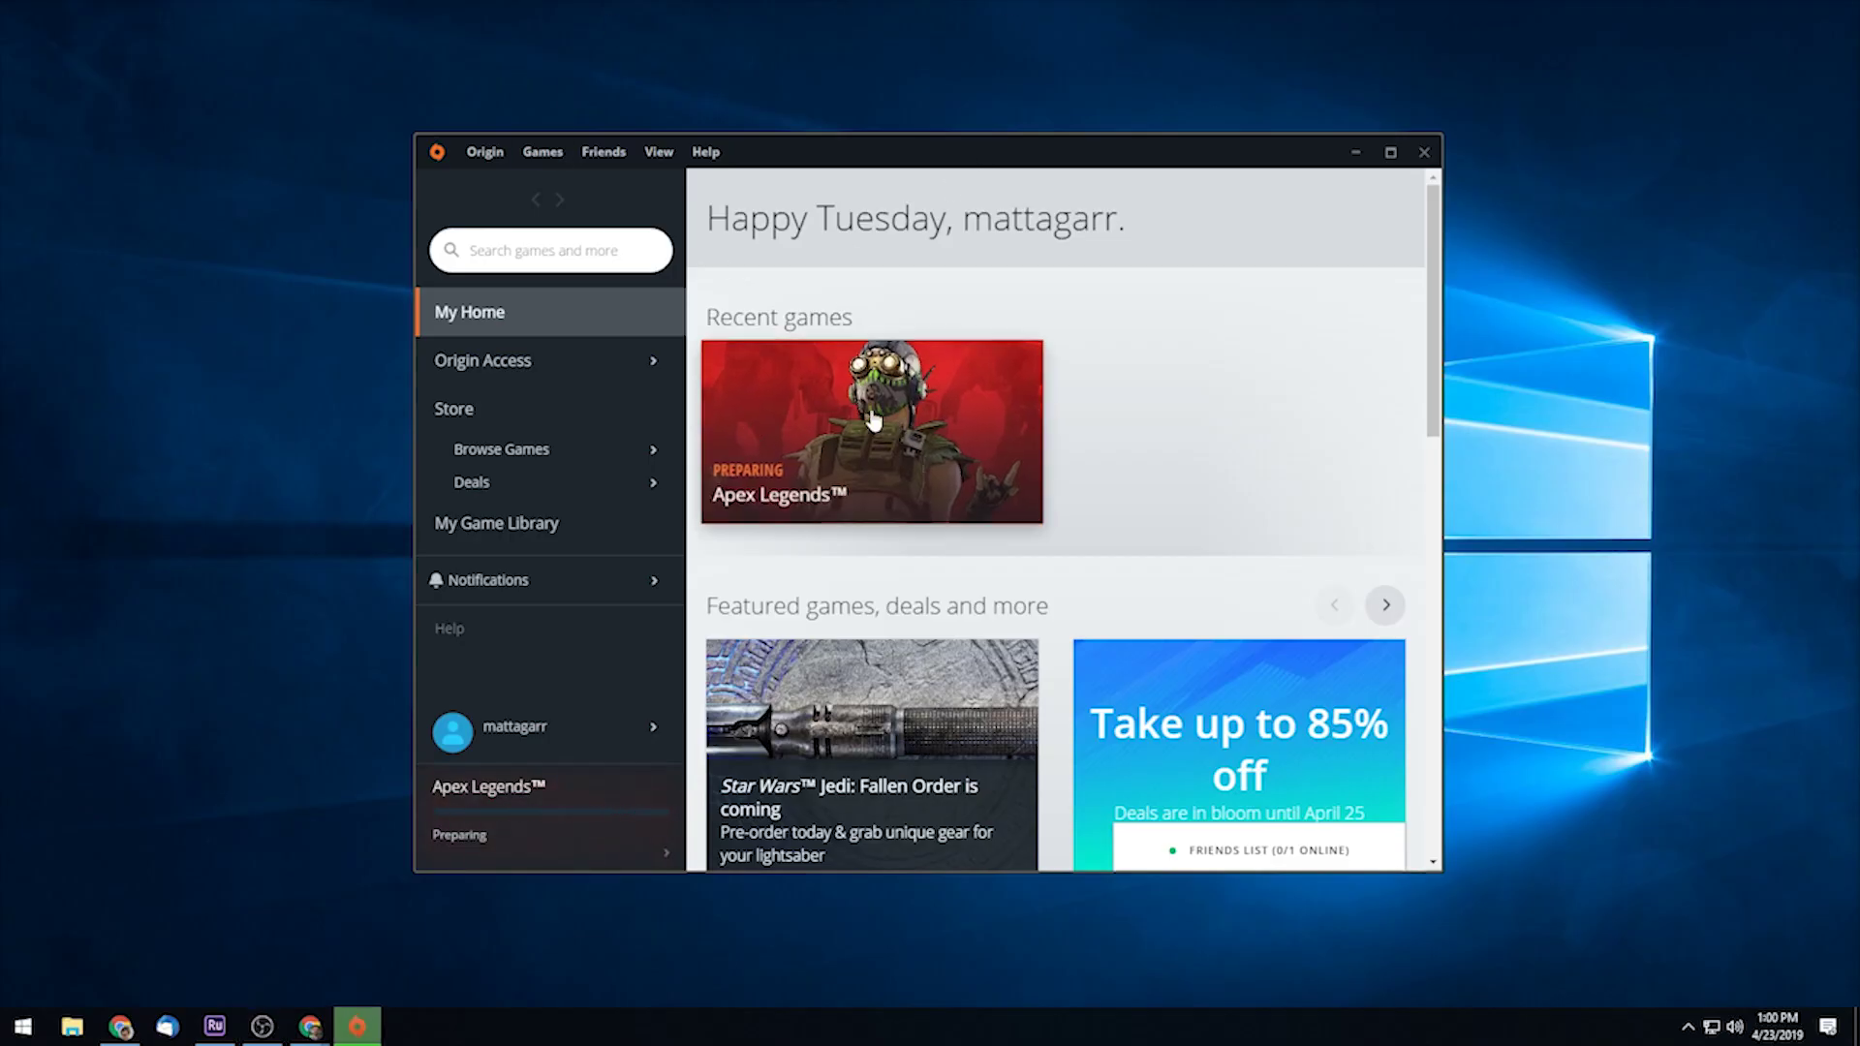
Switch to the Origin client and open Apex Legends from the recent games
{"action": "left_click", "coordinate": [872, 420]}
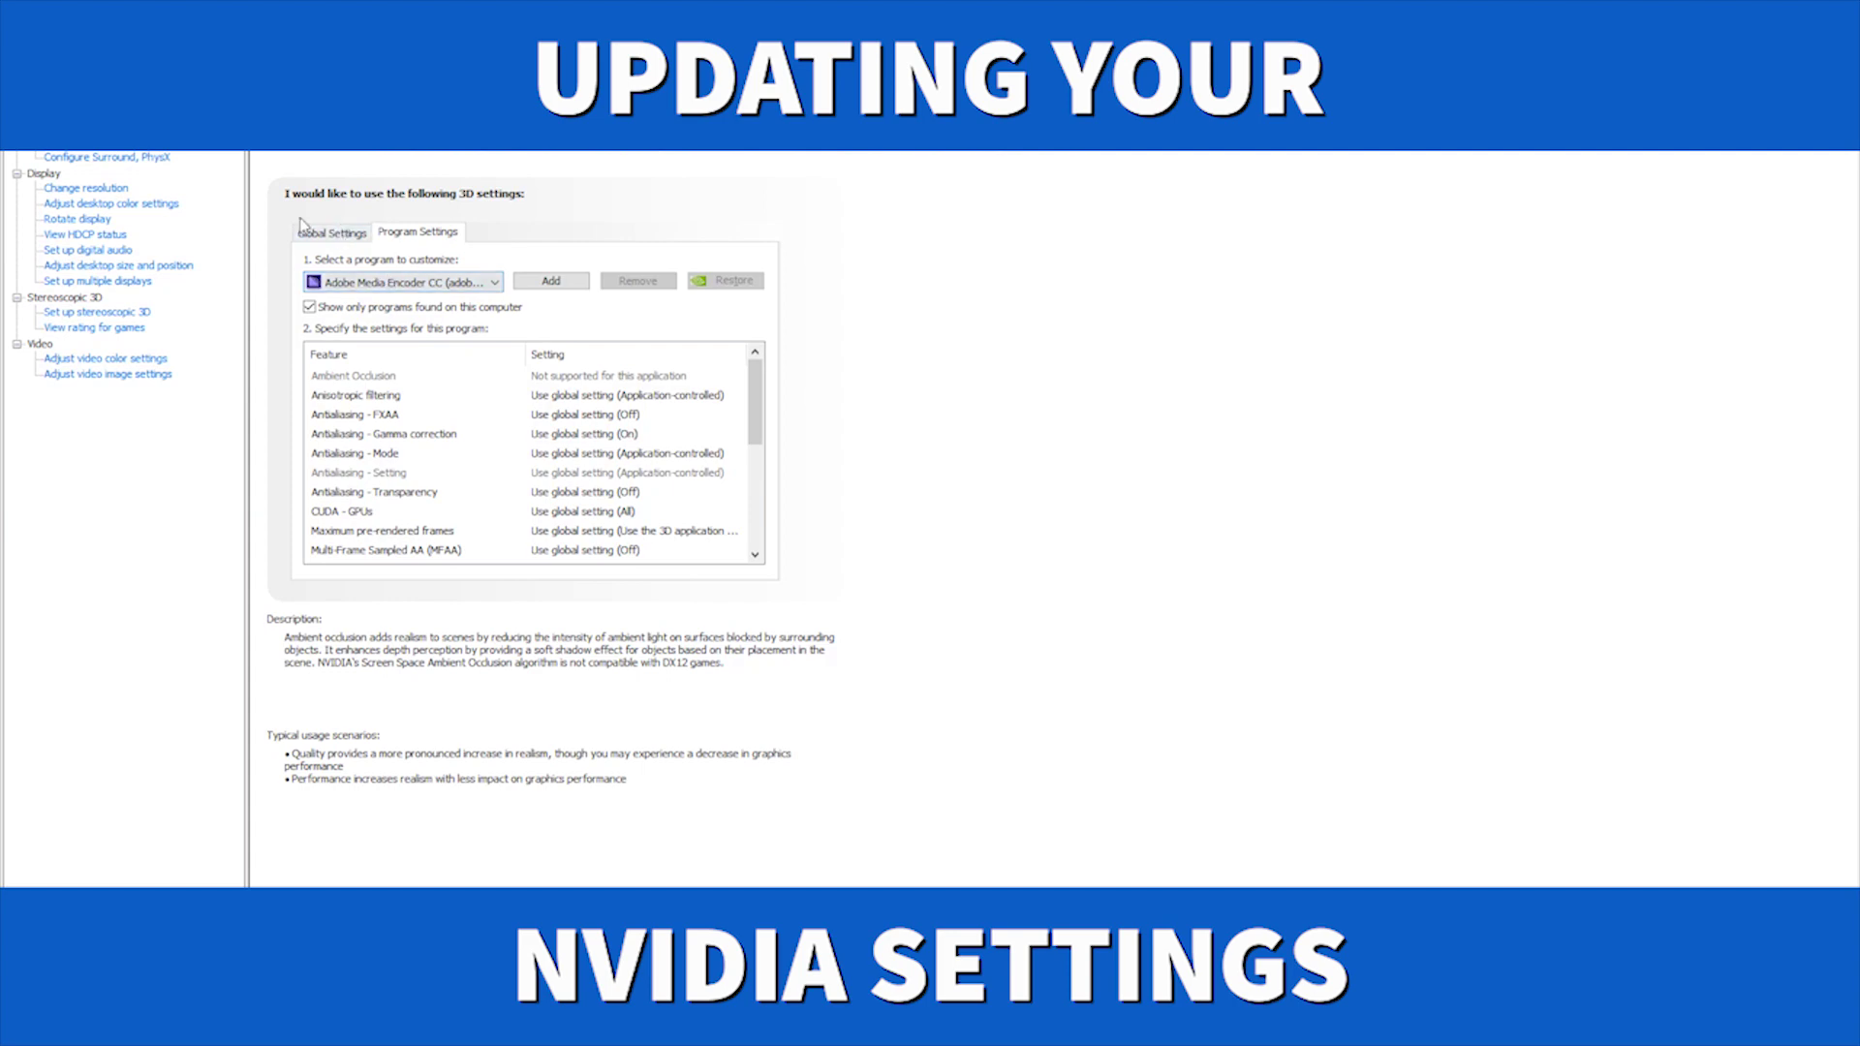
{"action": "left_click", "coordinate": [399, 283]}
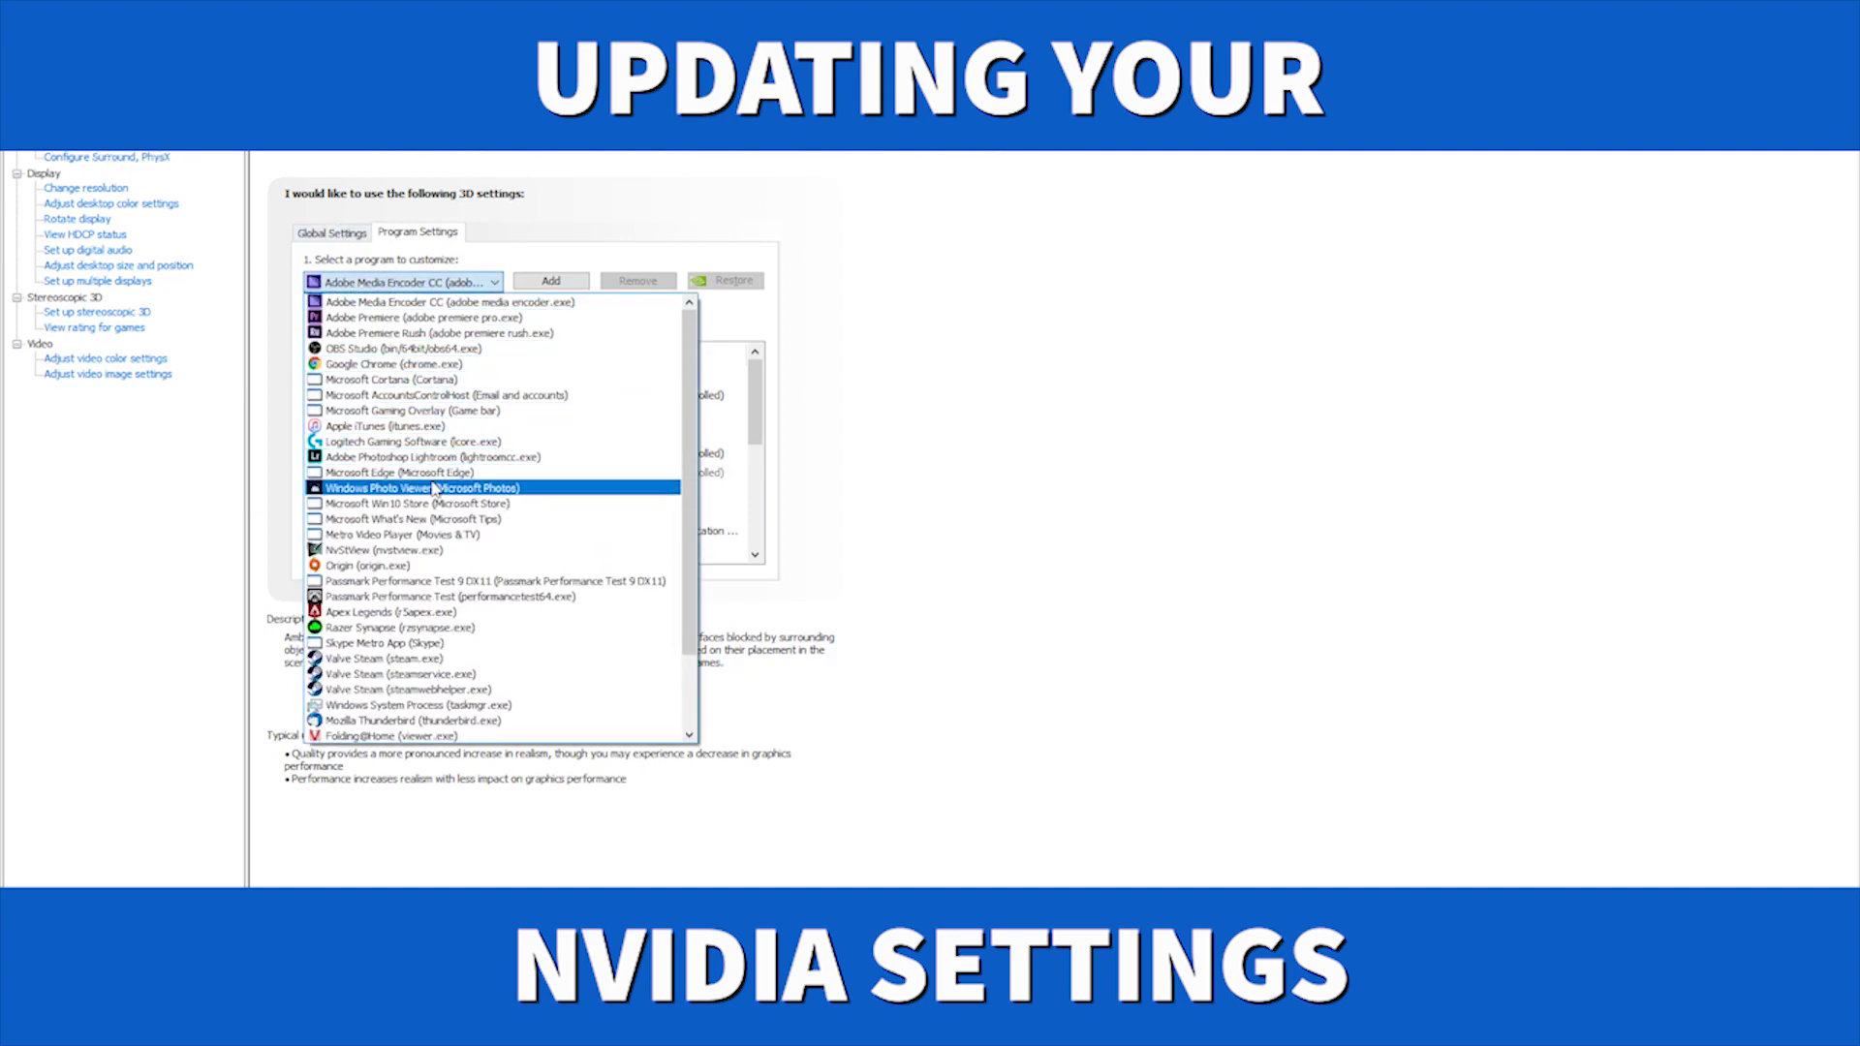
{"action": "left_click", "coordinate": [400, 628]}
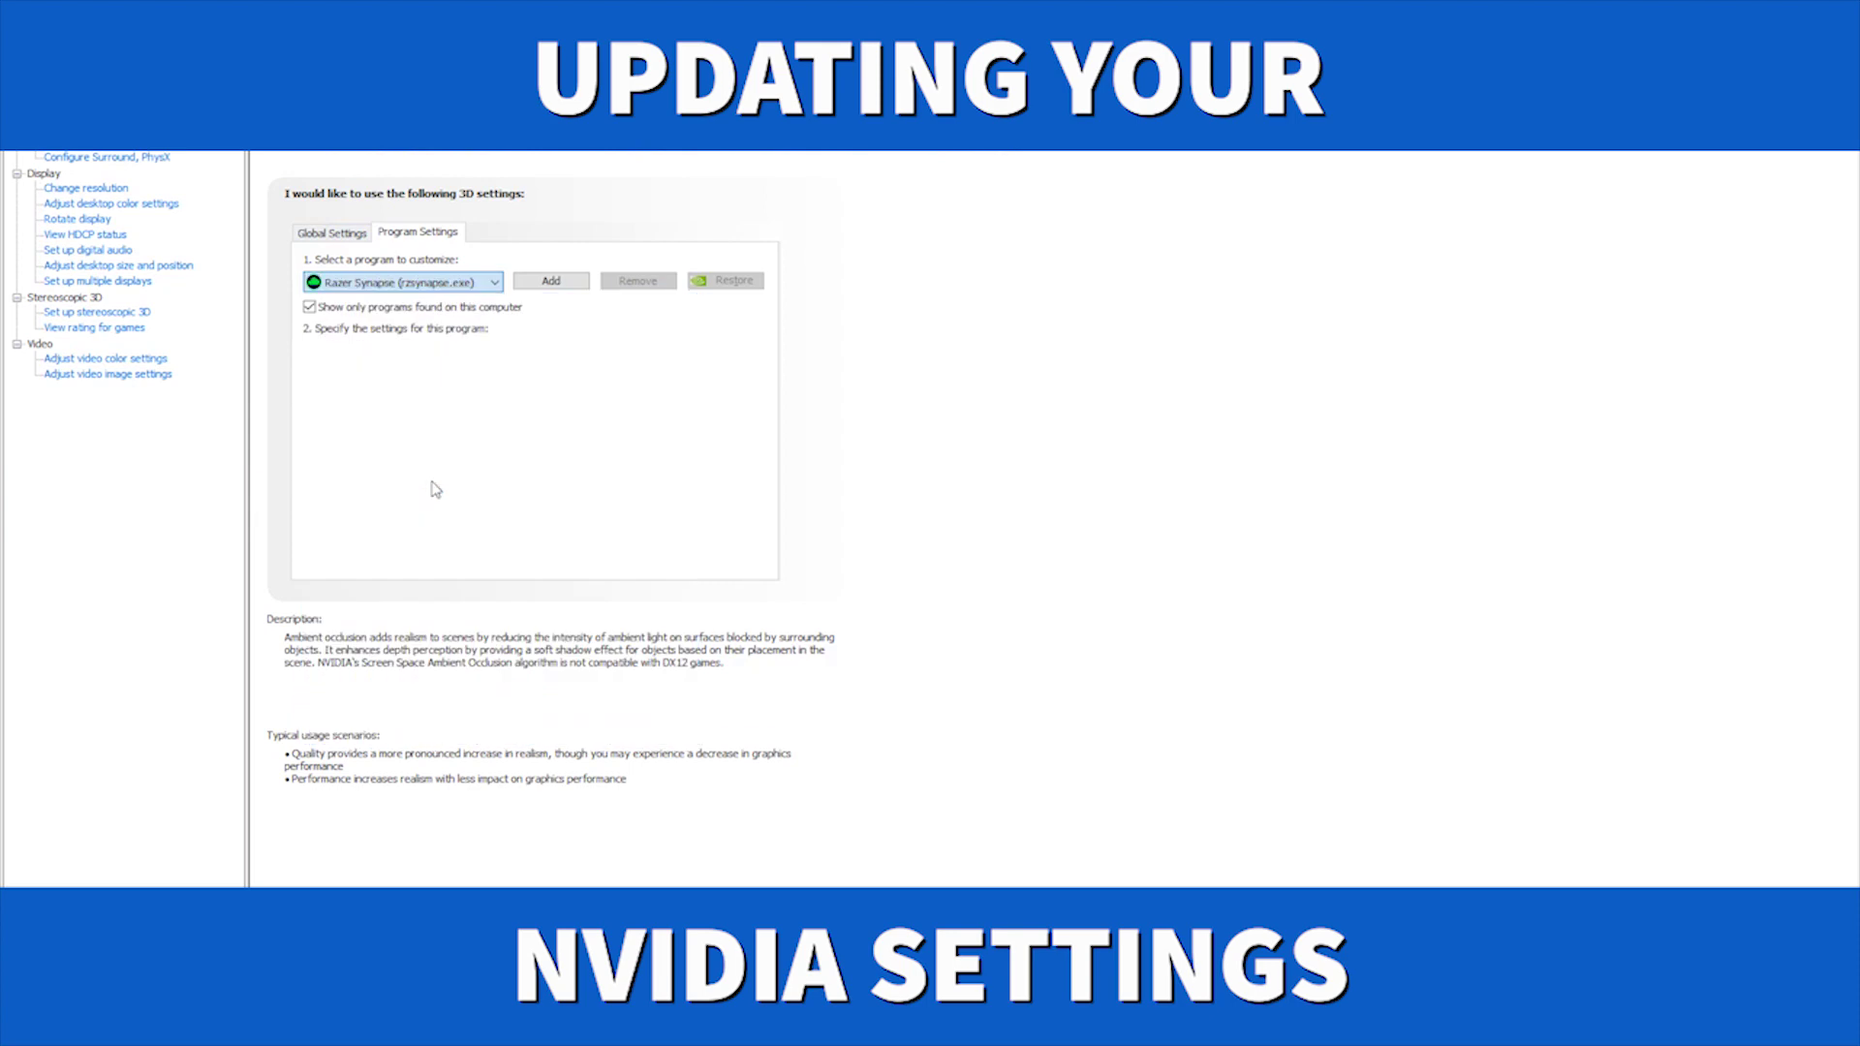
{"action": "left_click", "coordinate": [420, 279]}
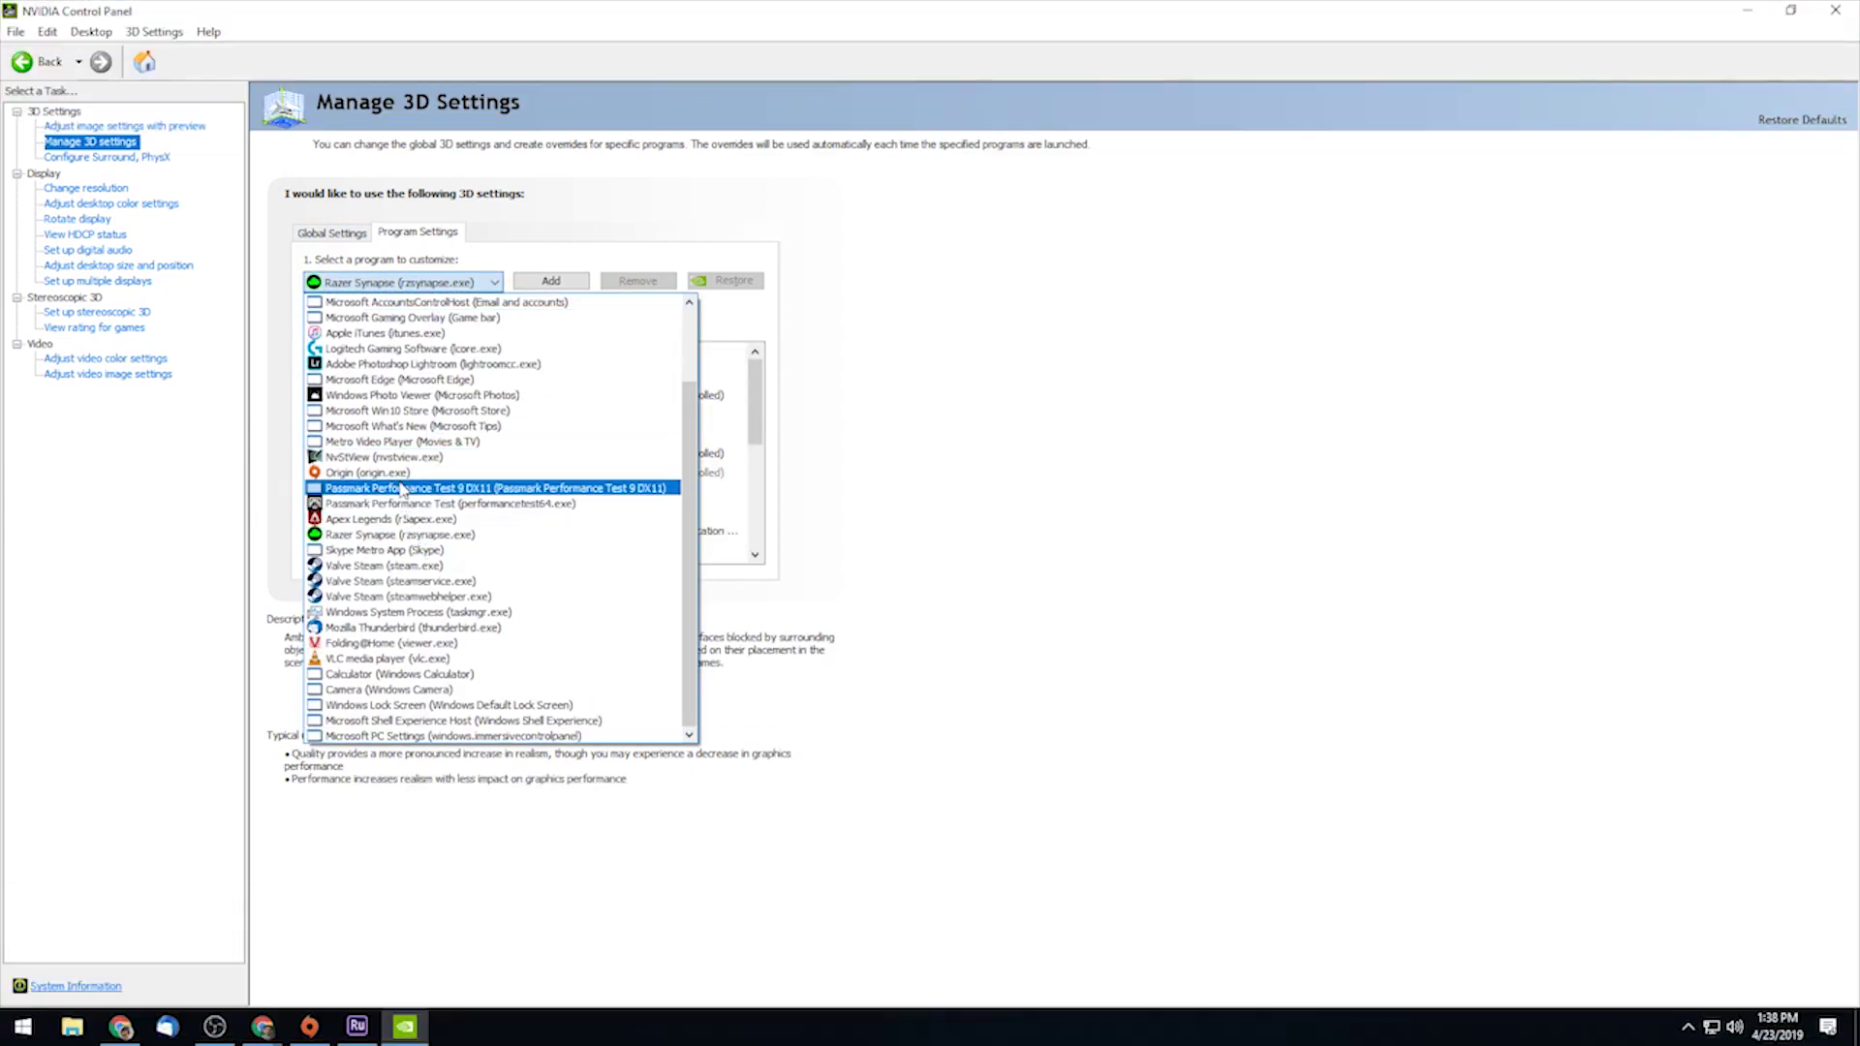
{"action": "scroll", "coordinate": [401, 485], "scroll_direction": "up", "scroll_amount": 2}
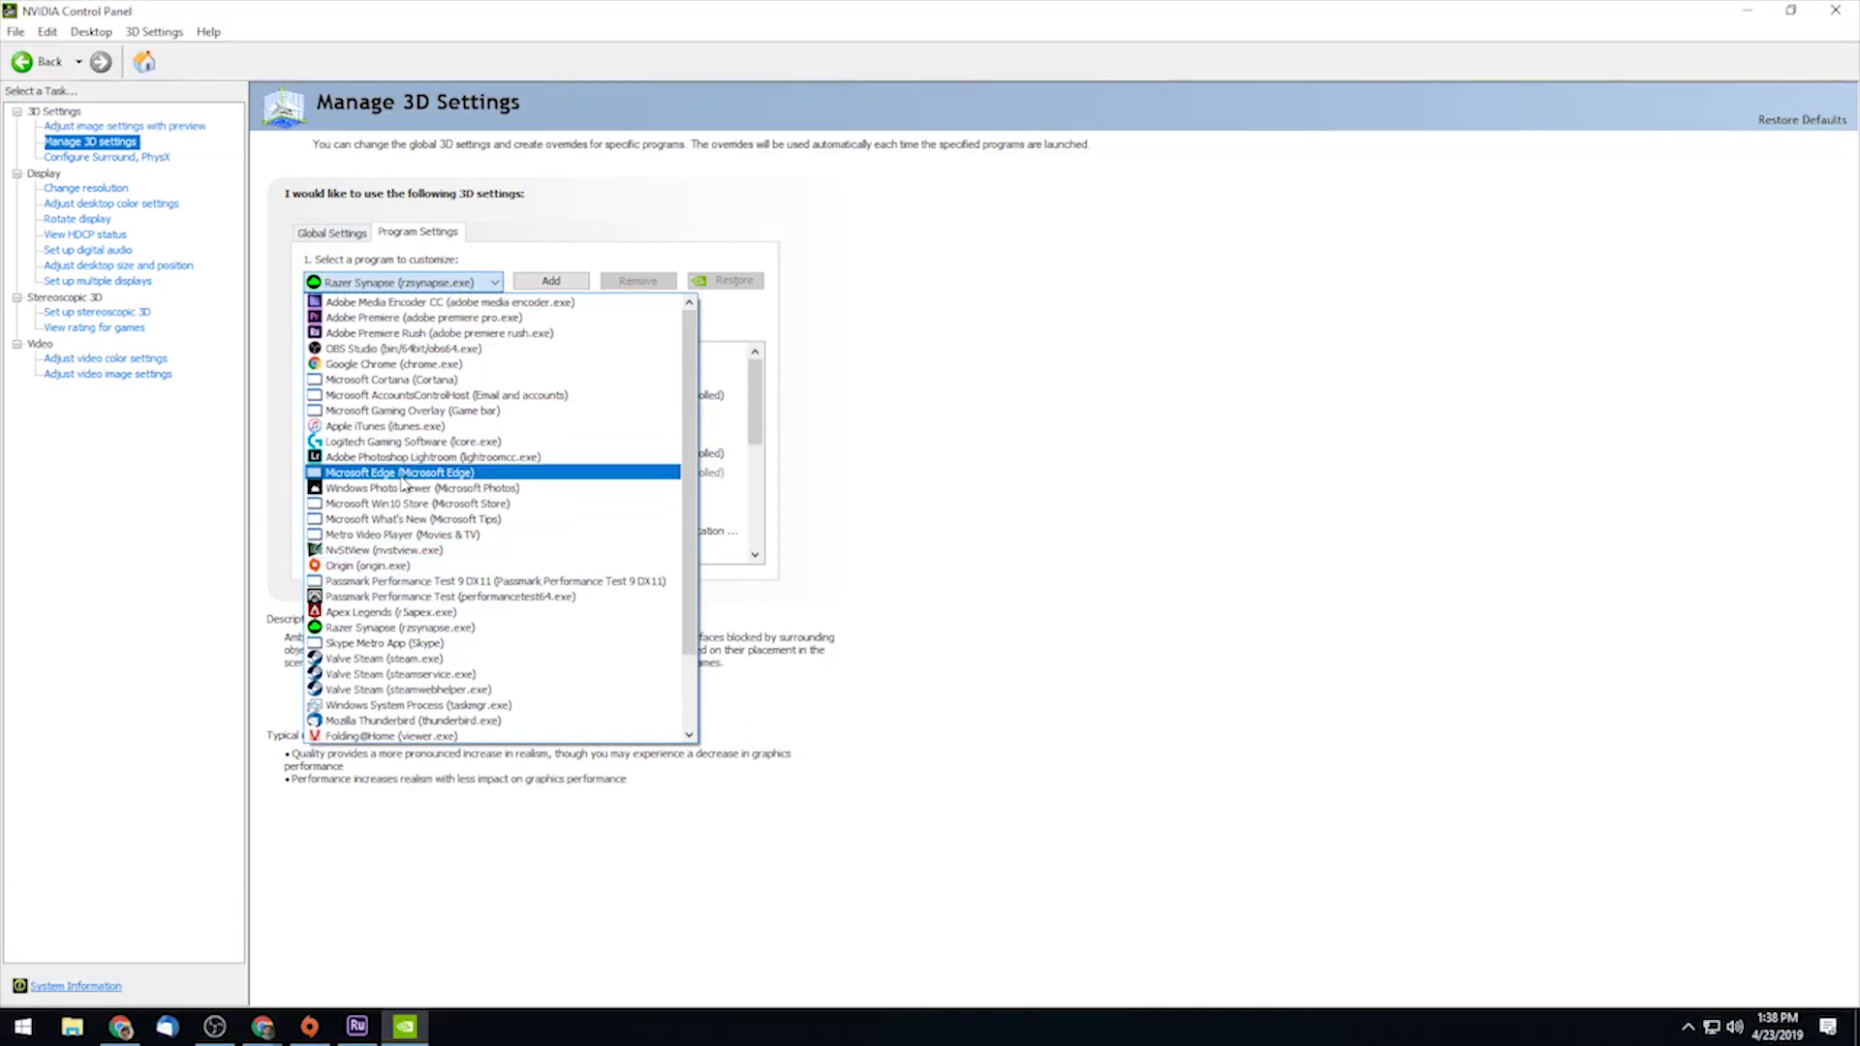
{"action": "scroll", "coordinate": [436, 581], "scroll_direction": "down", "scroll_amount": 2}
{"action": "left_click", "coordinate": [921, 420]}
Add Apex Legends to the programs with customized 3D settings in NVIDIA Control Panel
{"action": "left_click", "coordinate": [559, 287]}
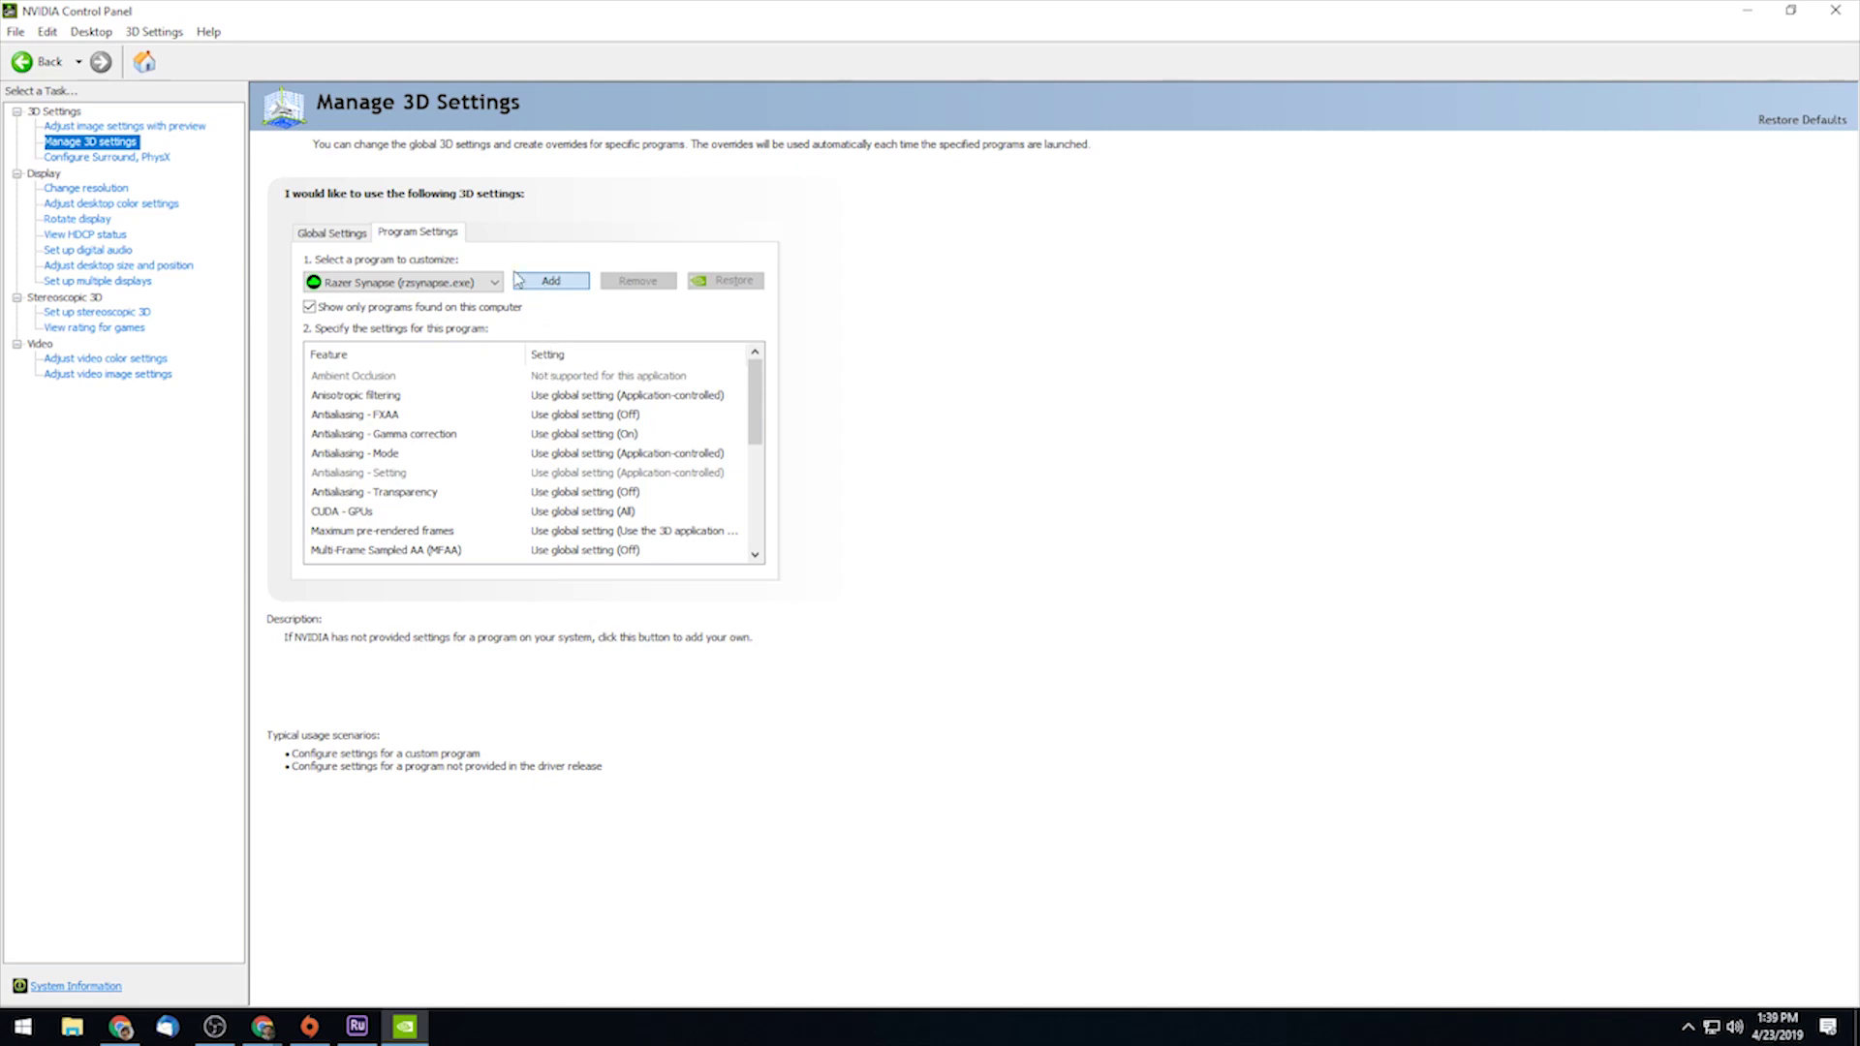
{"action": "scroll", "coordinate": [819, 385], "scroll_direction": "down", "scroll_amount": 1}
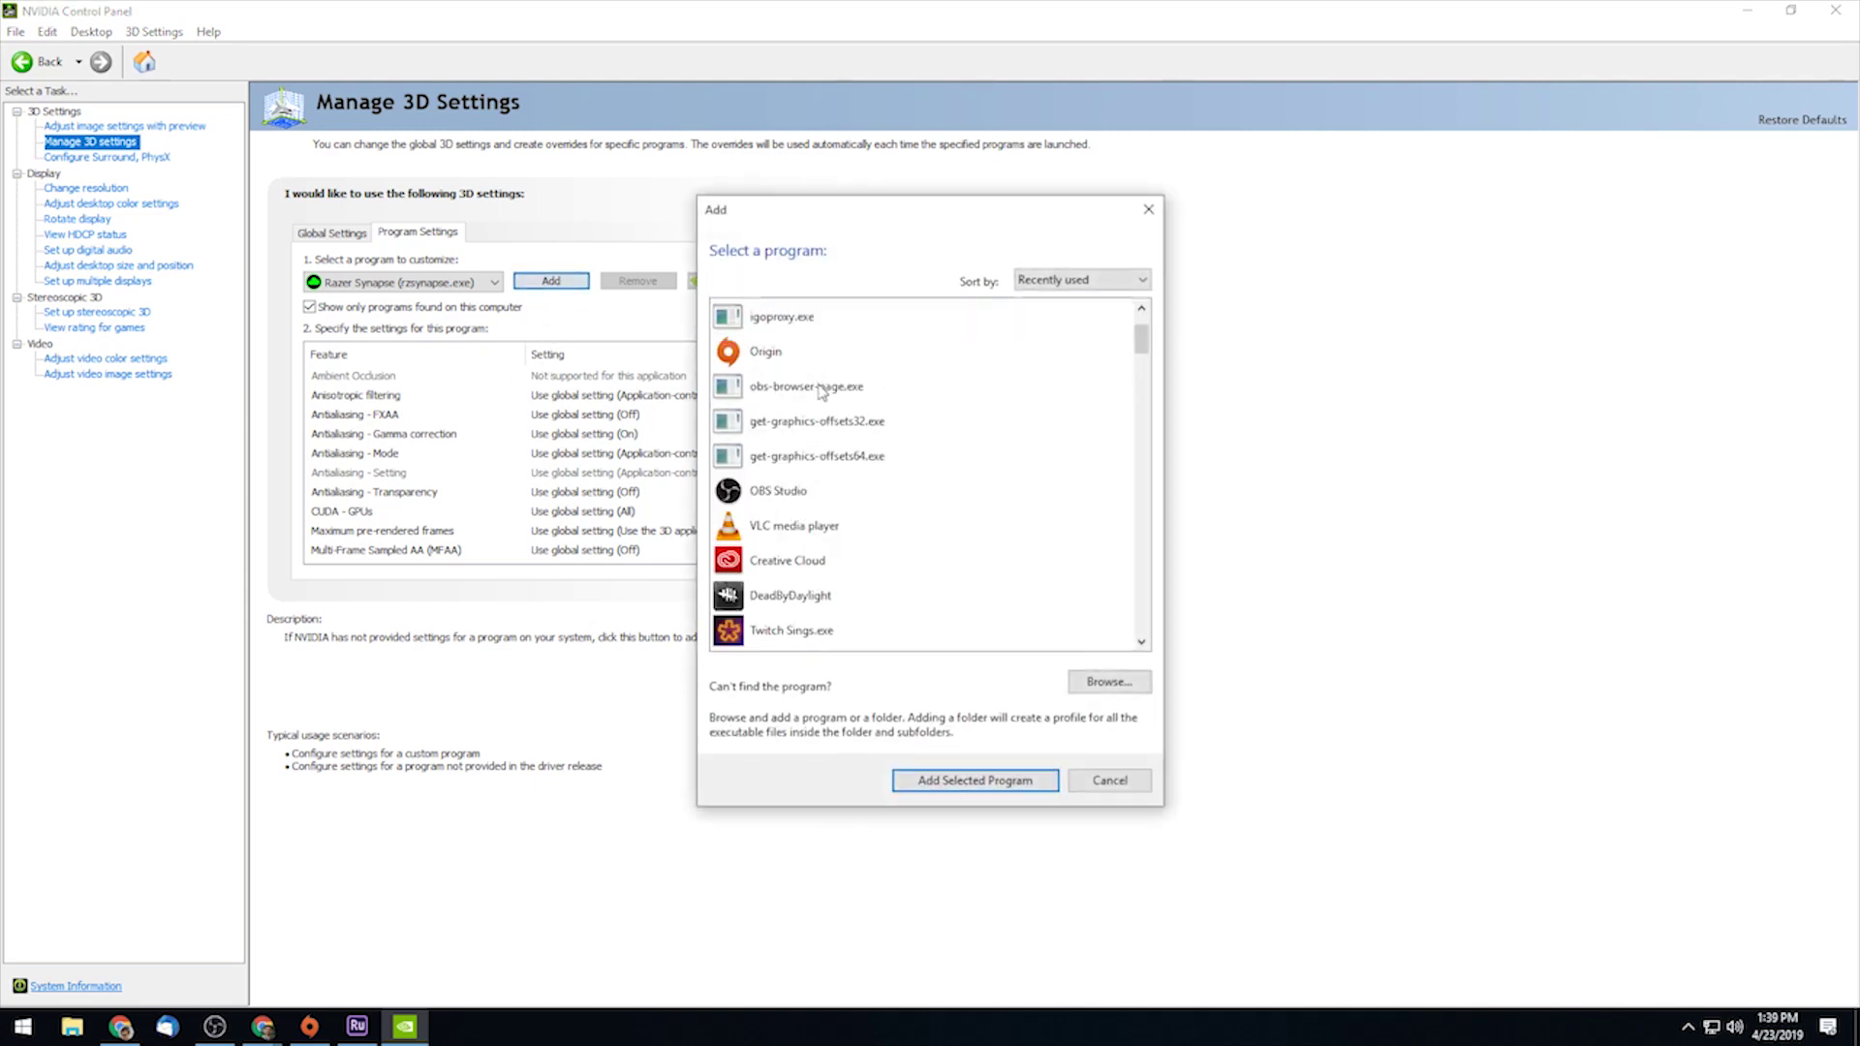
{"action": "scroll", "coordinate": [842, 407], "scroll_direction": "down", "scroll_amount": 3}
{"action": "scroll", "coordinate": [852, 421], "scroll_direction": "down", "scroll_amount": 8}
{"action": "scroll", "coordinate": [860, 451], "scroll_direction": "down", "scroll_amount": 2}
{"action": "left_click", "coordinate": [796, 426]}
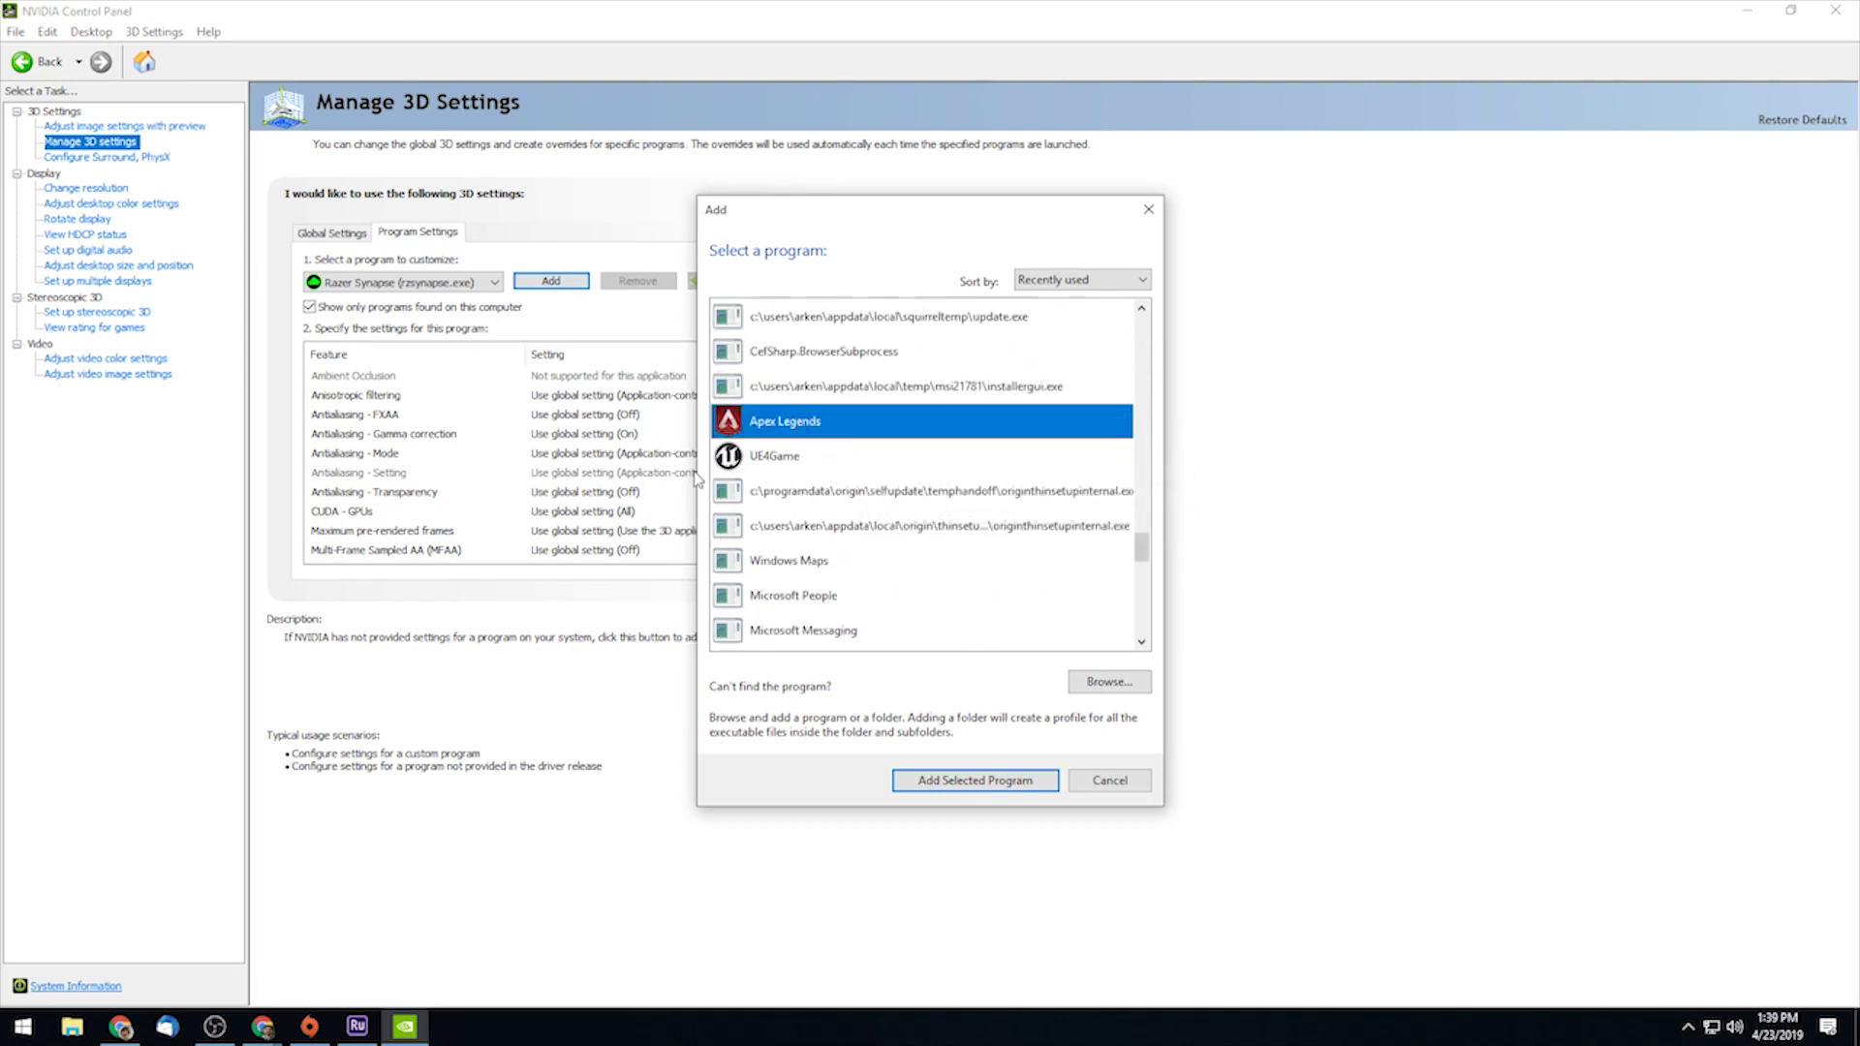
{"action": "left_click", "coordinate": [972, 783]}
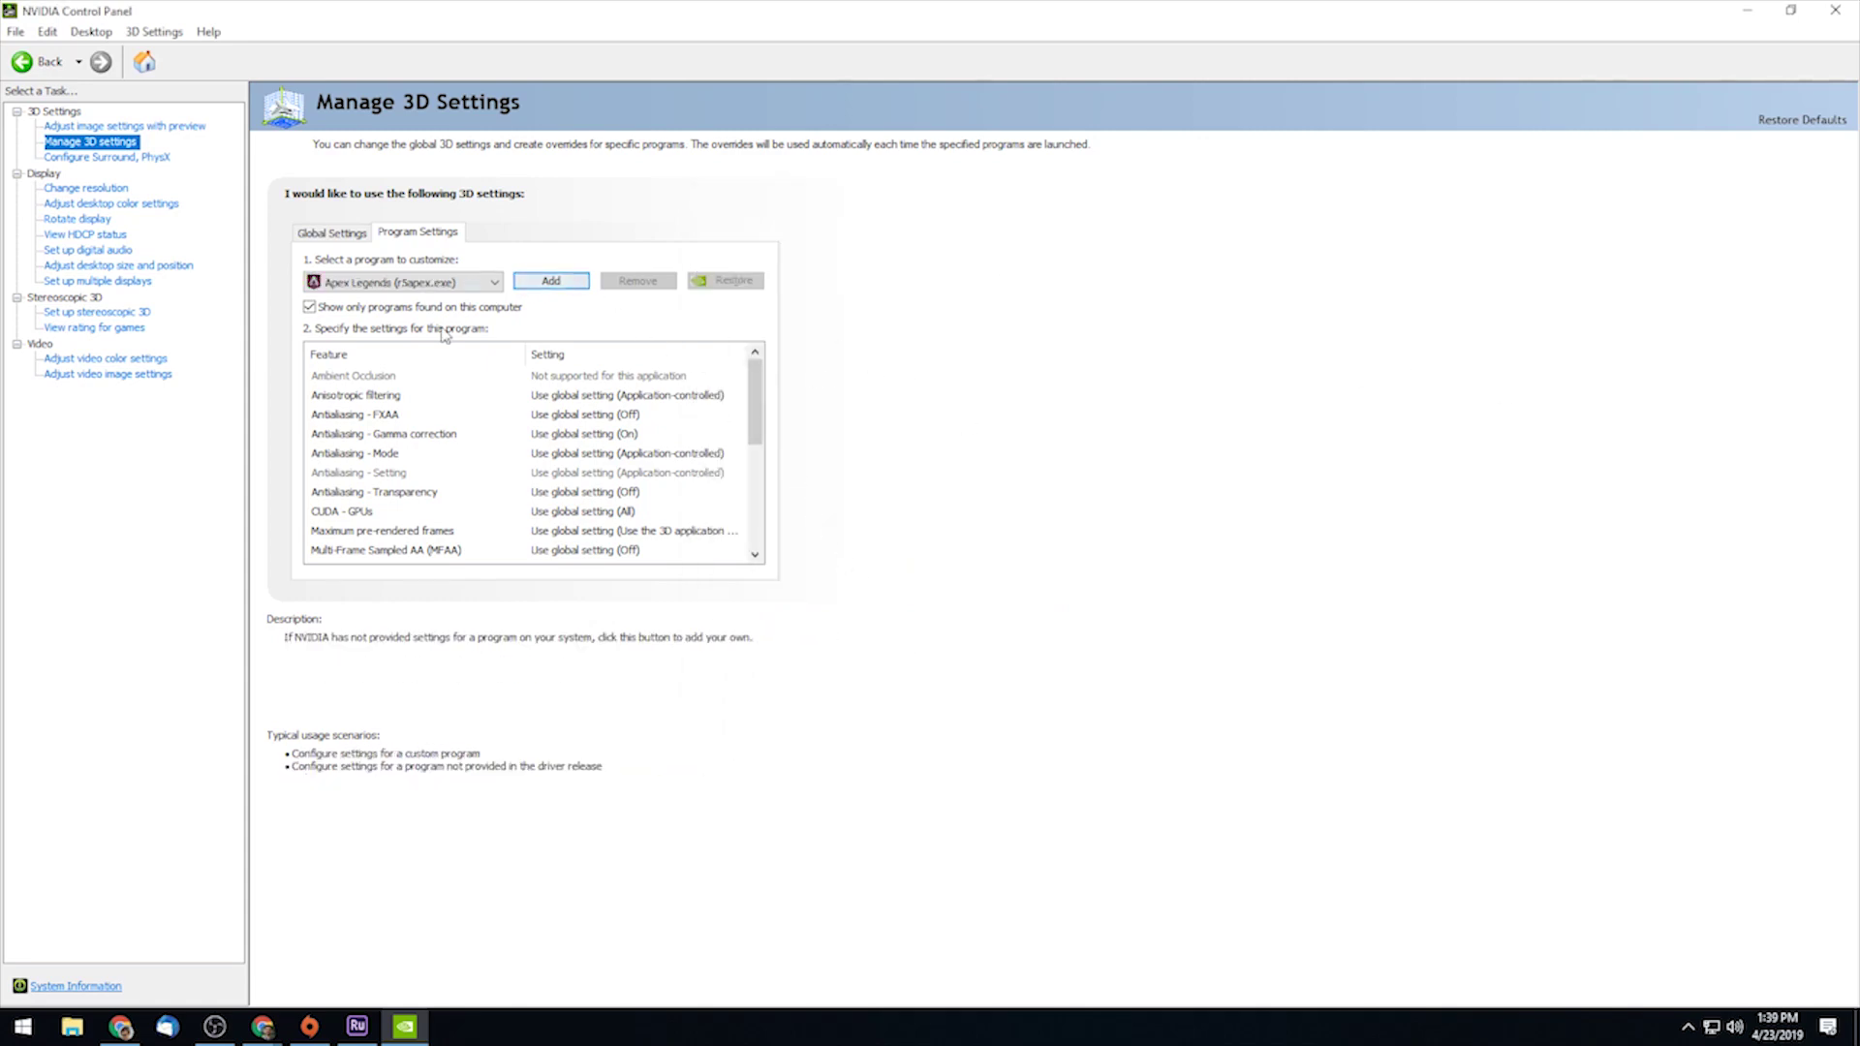
Set the power management mode for Apex Legends to Prefer maximum performance
{"action": "scroll", "coordinate": [414, 463], "scroll_direction": "down", "scroll_amount": 2}
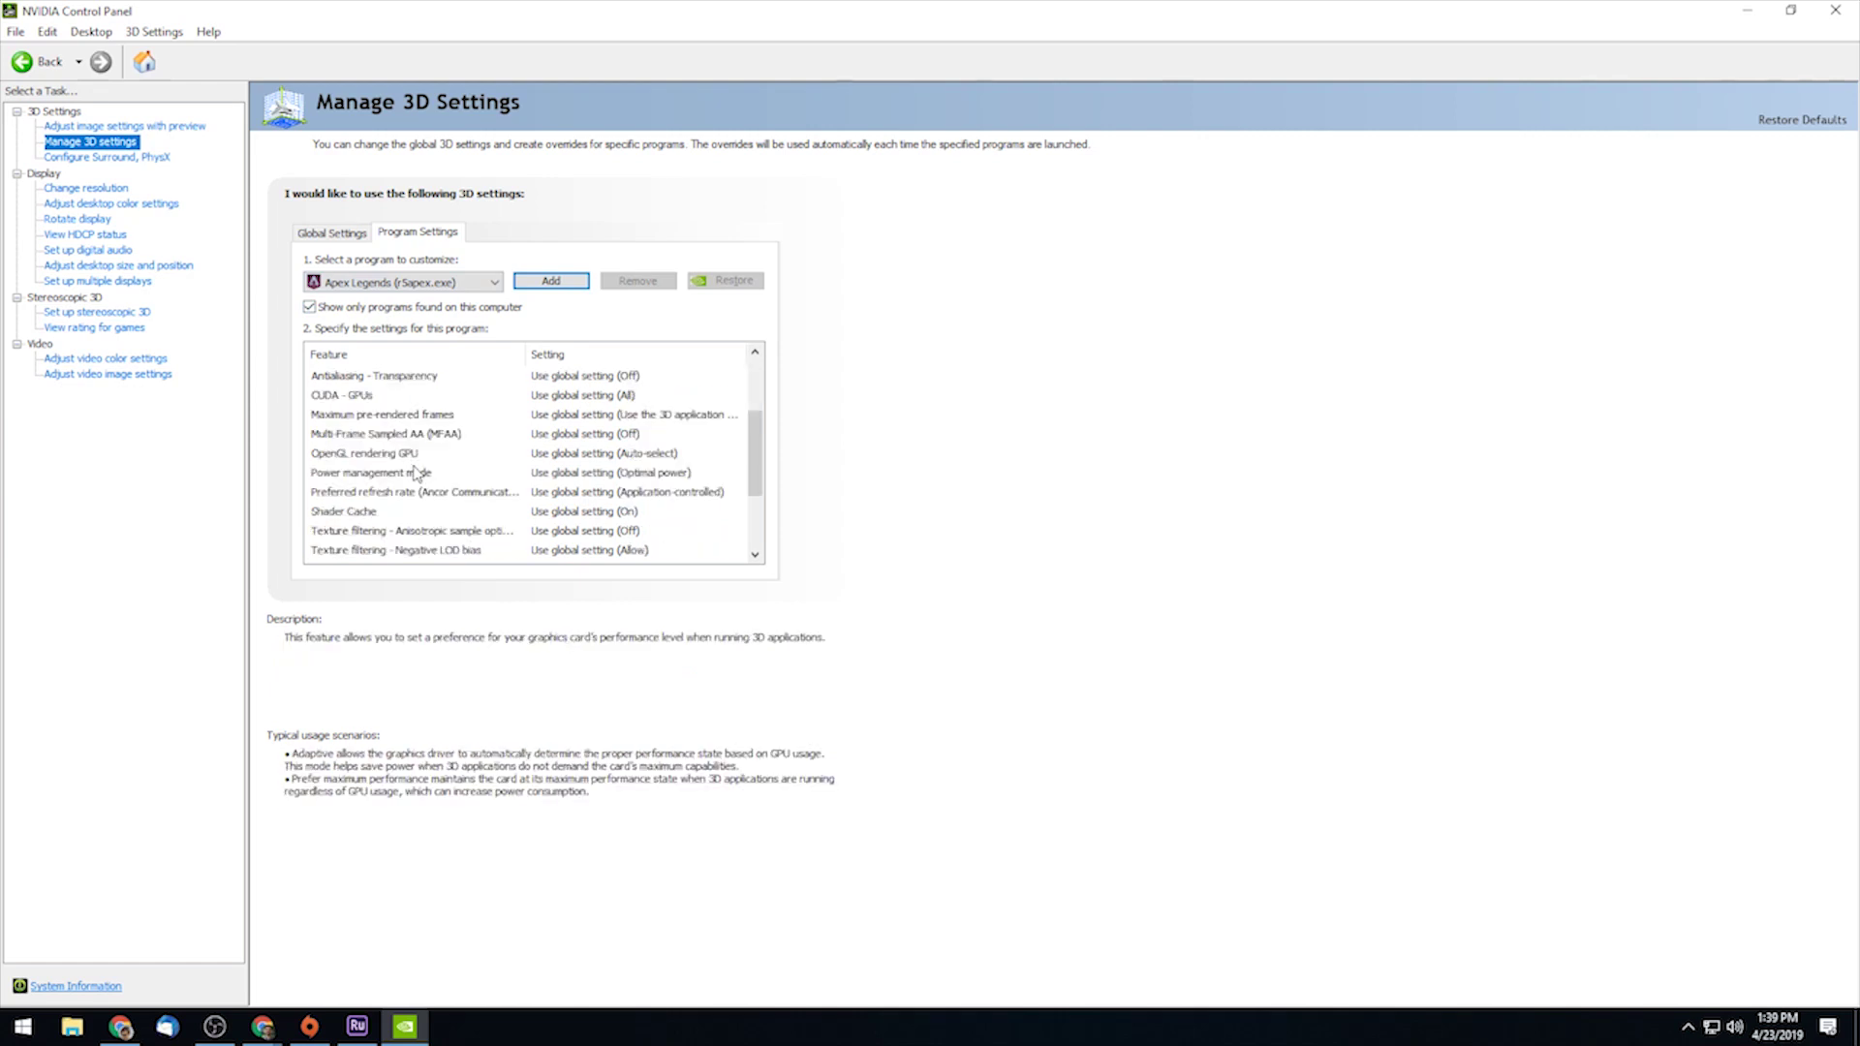
{"action": "scroll", "coordinate": [418, 471], "scroll_direction": "up", "scroll_amount": 2}
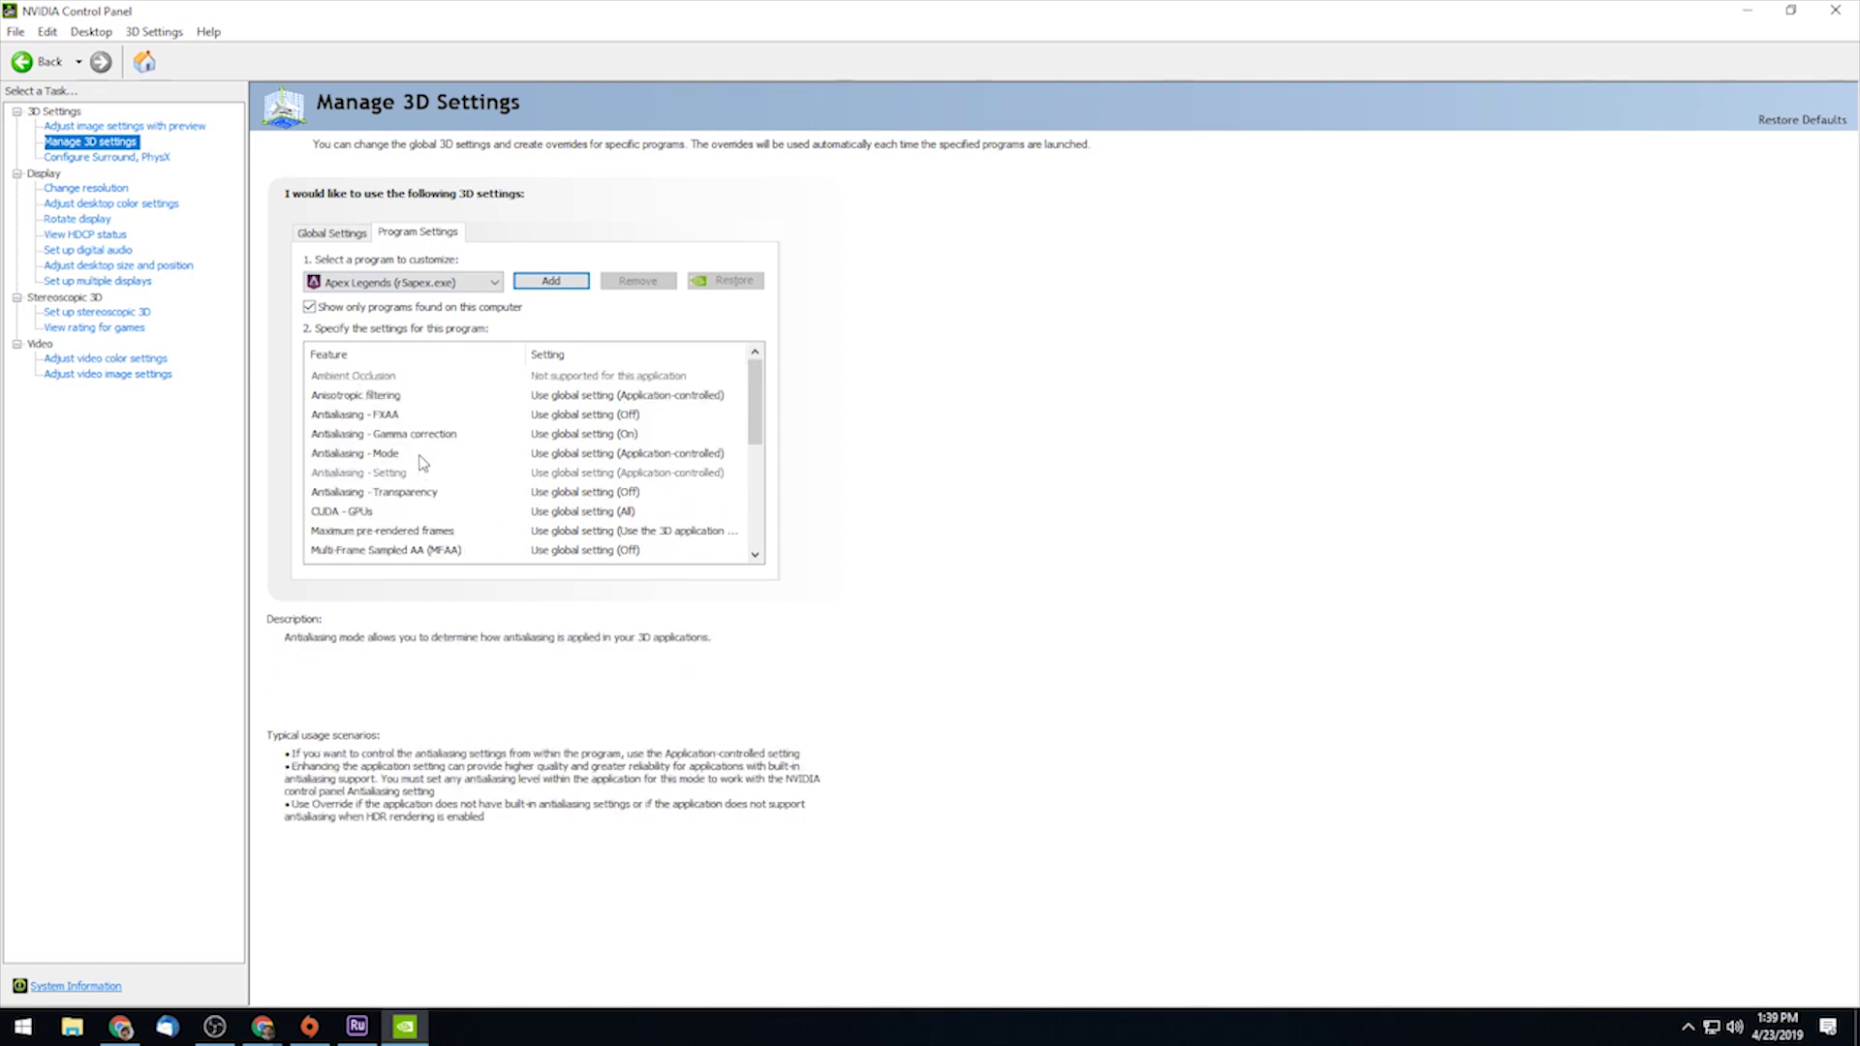
{"action": "scroll", "coordinate": [422, 465], "scroll_direction": "down", "scroll_amount": 4}
{"action": "scroll", "coordinate": [417, 475], "scroll_direction": "up", "scroll_amount": 1}
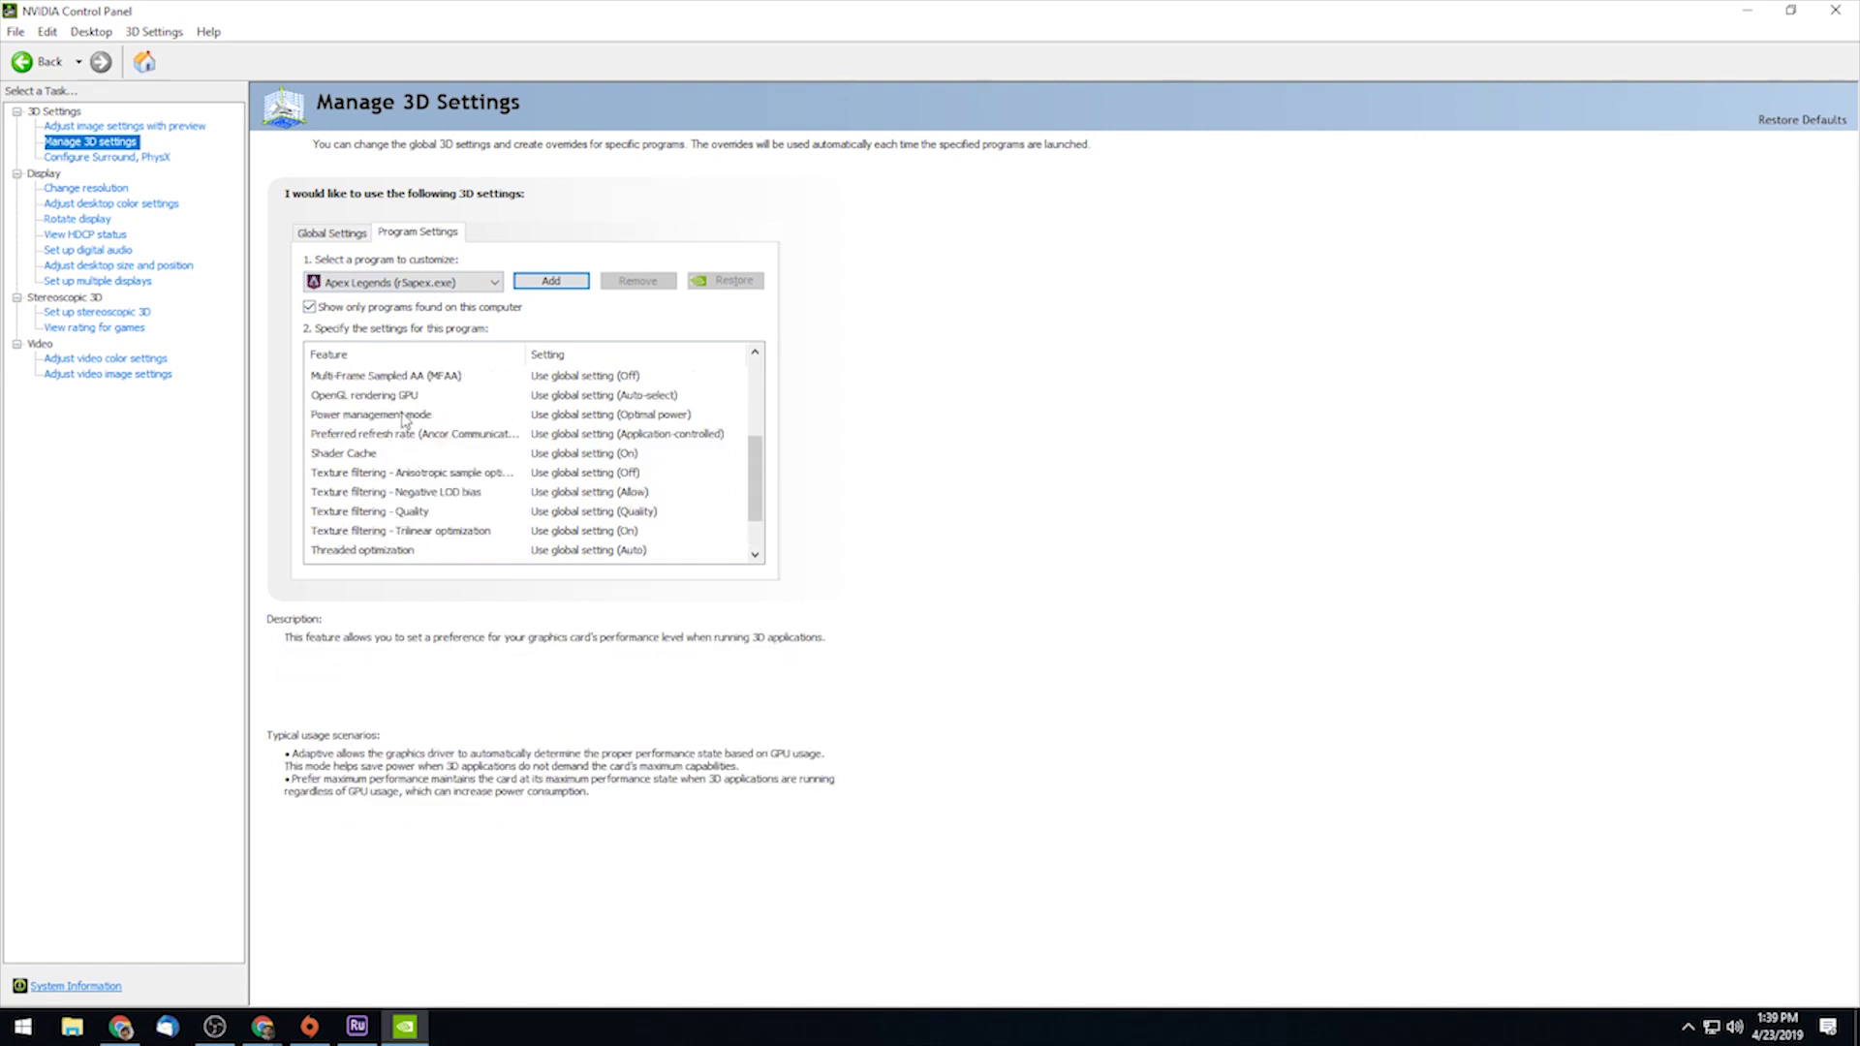
{"action": "left_click", "coordinate": [584, 418]}
{"action": "left_click", "coordinate": [587, 419]}
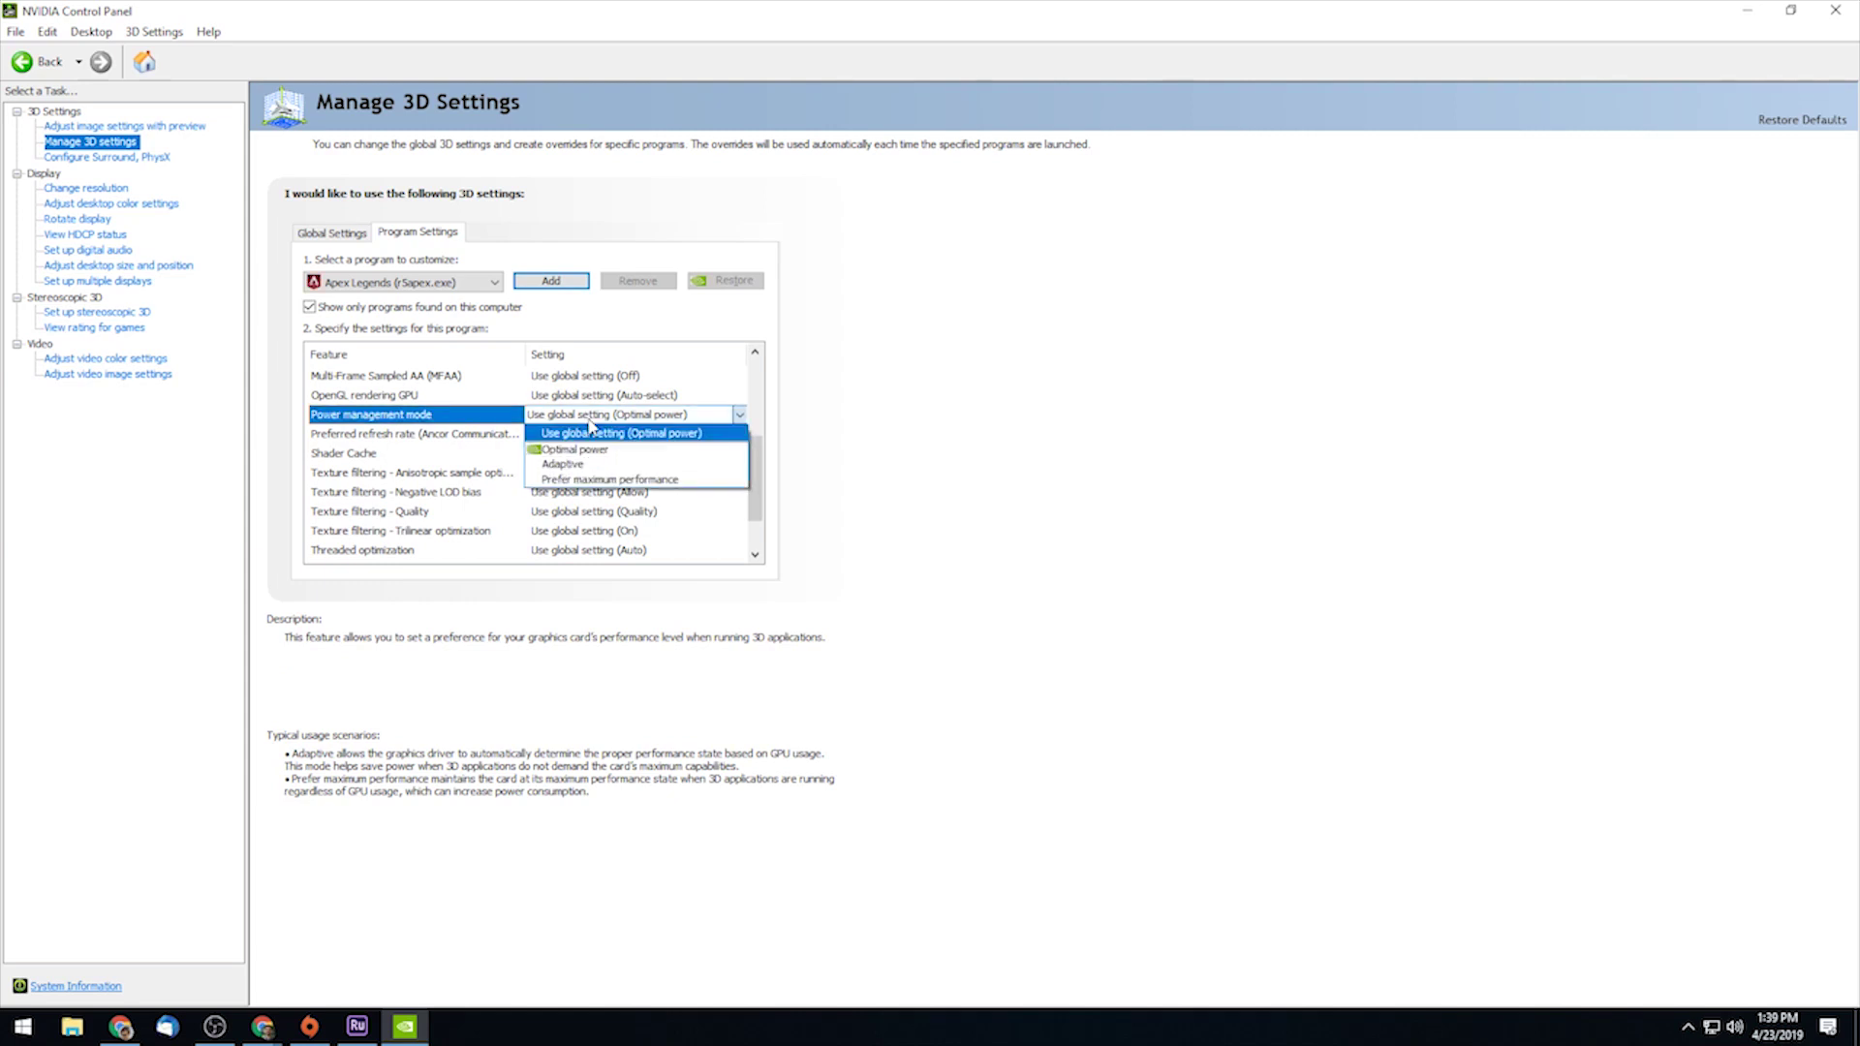
{"action": "left_click", "coordinate": [601, 481]}
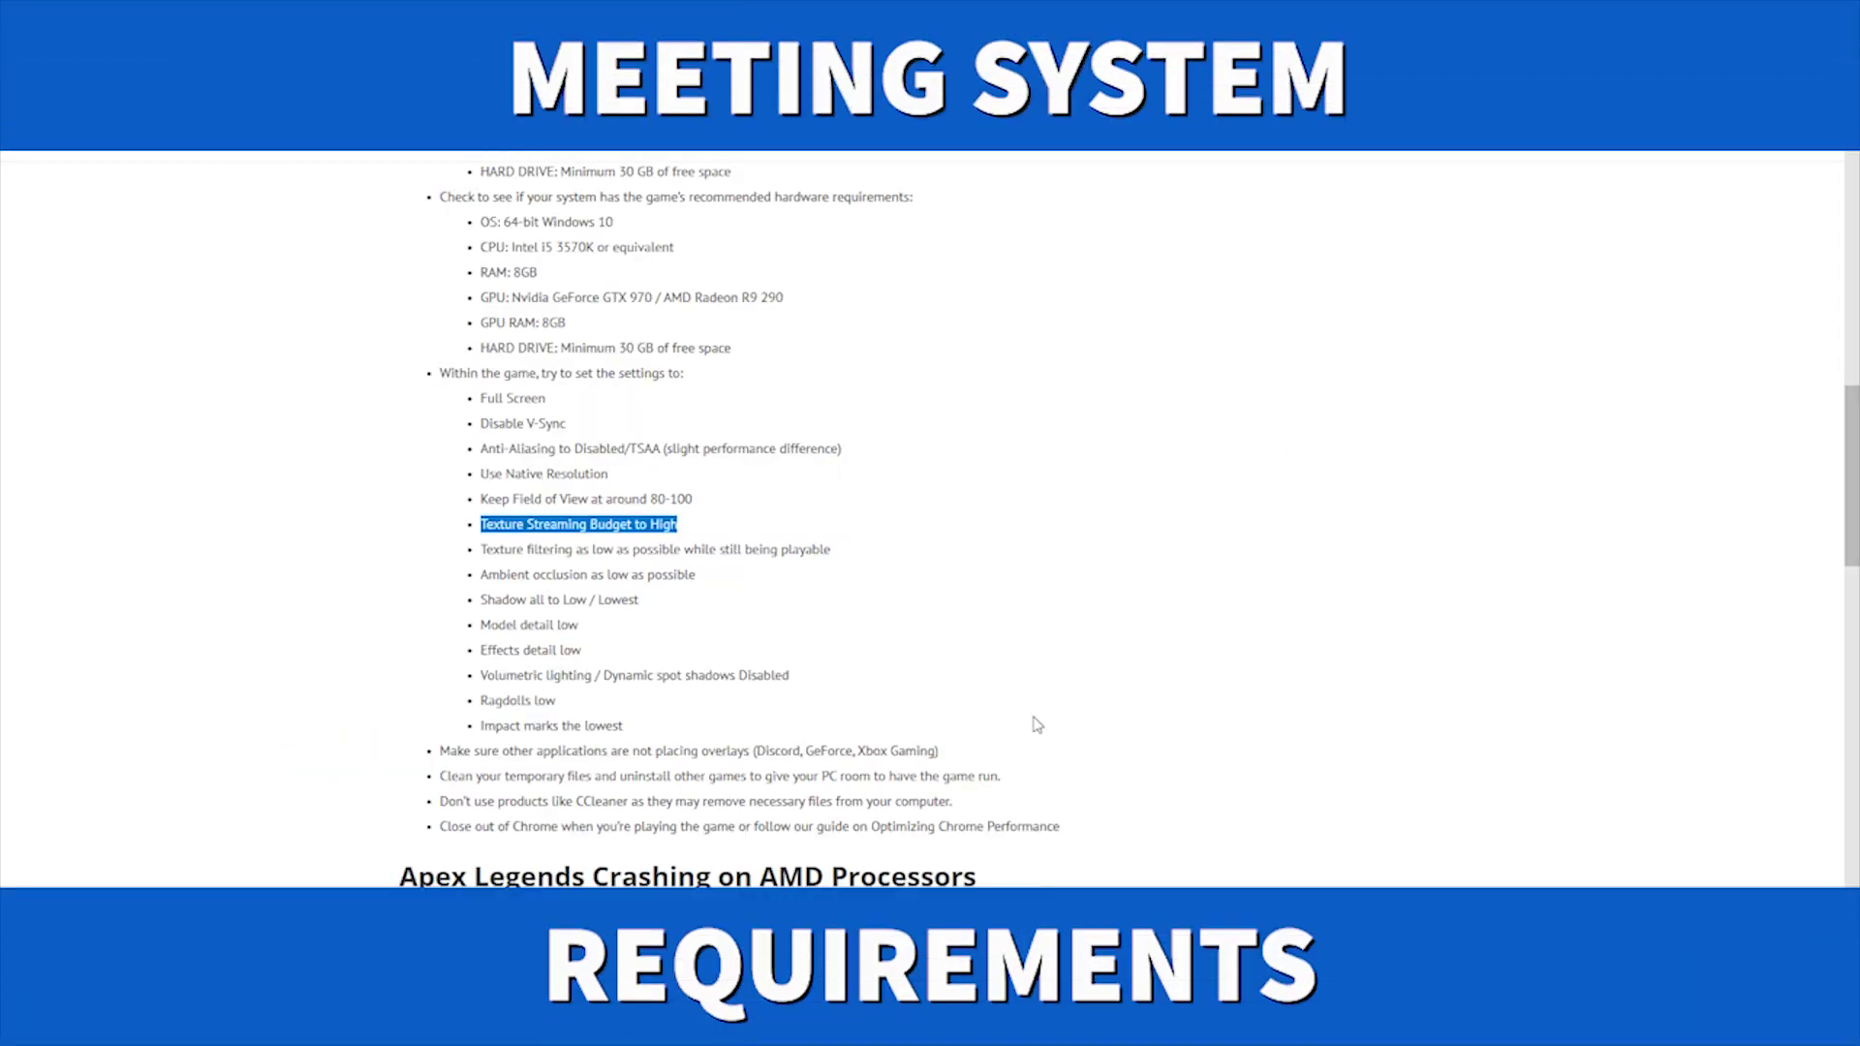
Examine the minimum and recommended system requirements for Apex Legends in the DriverSupport article
{"action": "scroll", "coordinate": [1035, 724], "scroll_direction": "down", "scroll_amount": 1}
{"action": "left_click", "coordinate": [1020, 683]}
{"action": "scroll", "coordinate": [1095, 784], "scroll_direction": "down", "scroll_amount": 1}
{"action": "scroll", "coordinate": [803, 664], "scroll_direction": "up", "scroll_amount": 5}
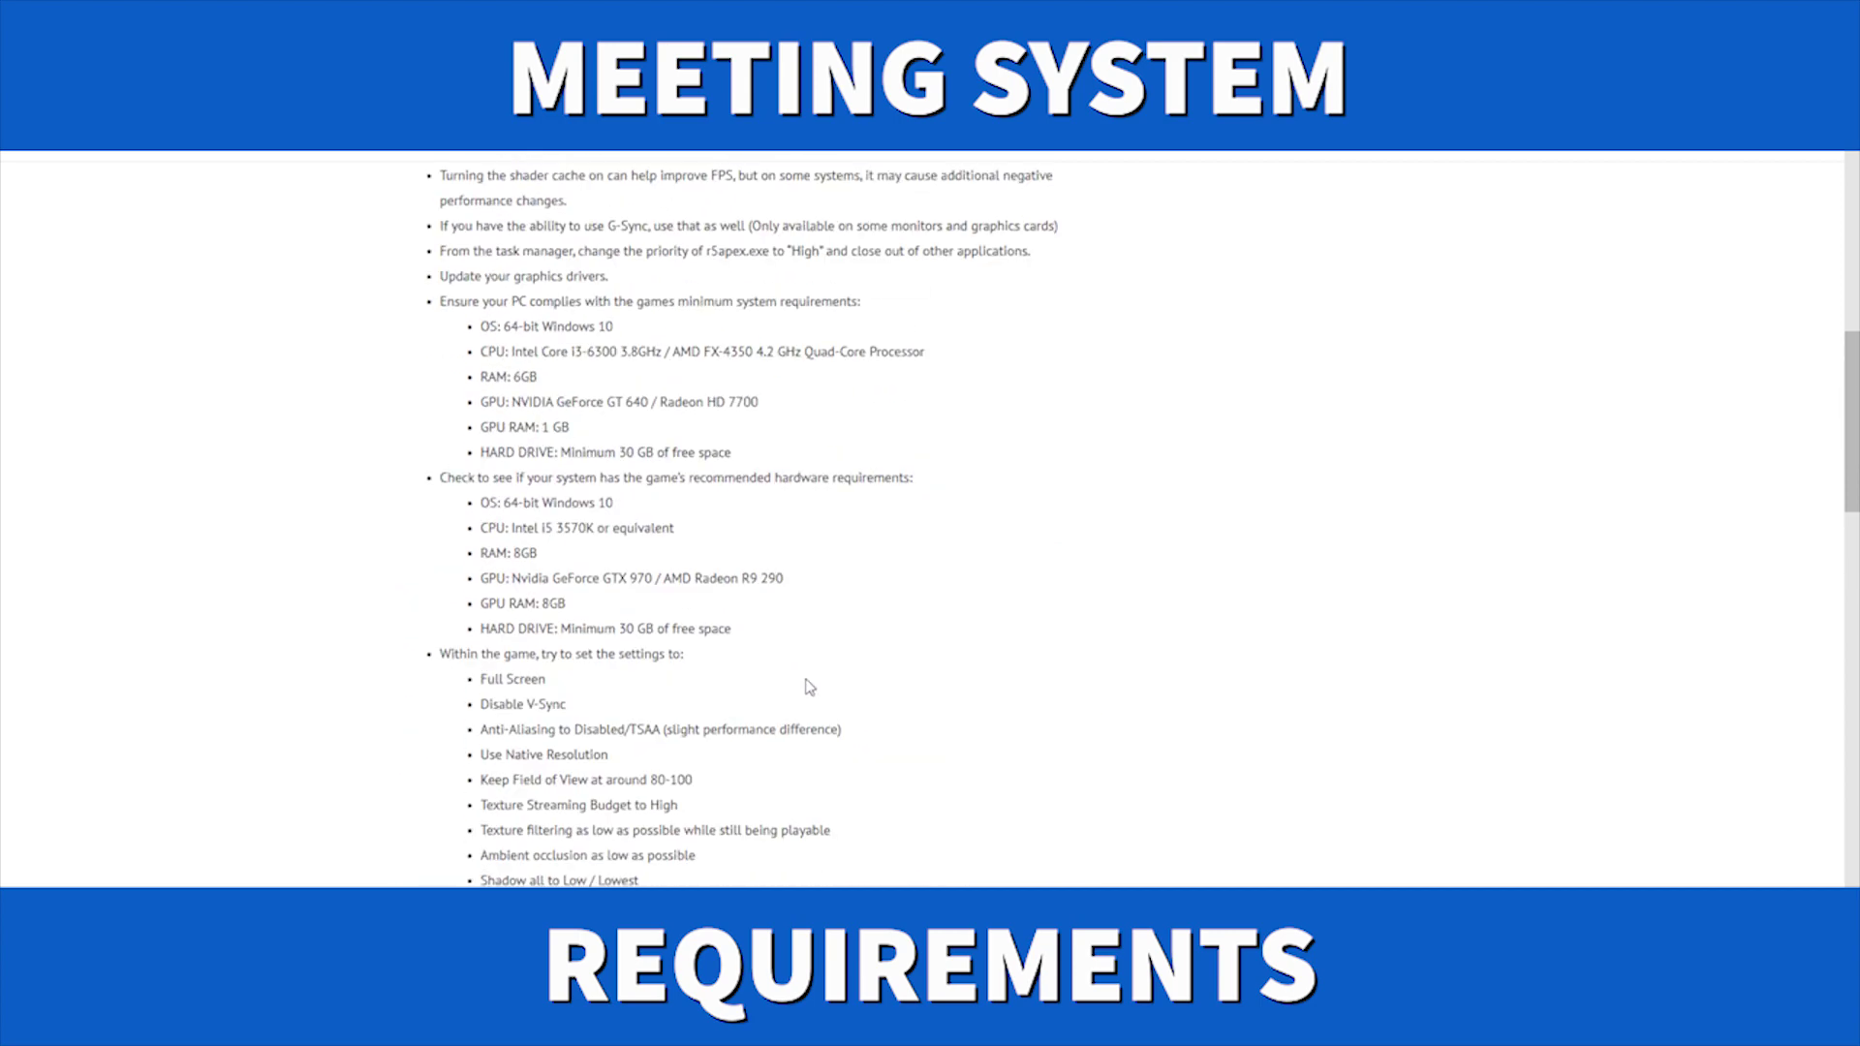
{"action": "left_click_drag", "start_coordinate": [441, 304], "coordinate": [944, 453]}
{"action": "left_click", "coordinate": [789, 471]}
{"action": "left_click_drag", "start_coordinate": [432, 480], "coordinate": [853, 638]}
{"action": "left_click", "coordinate": [962, 630]}
{"action": "scroll", "coordinate": [948, 610], "scroll_direction": "down", "scroll_amount": 1}
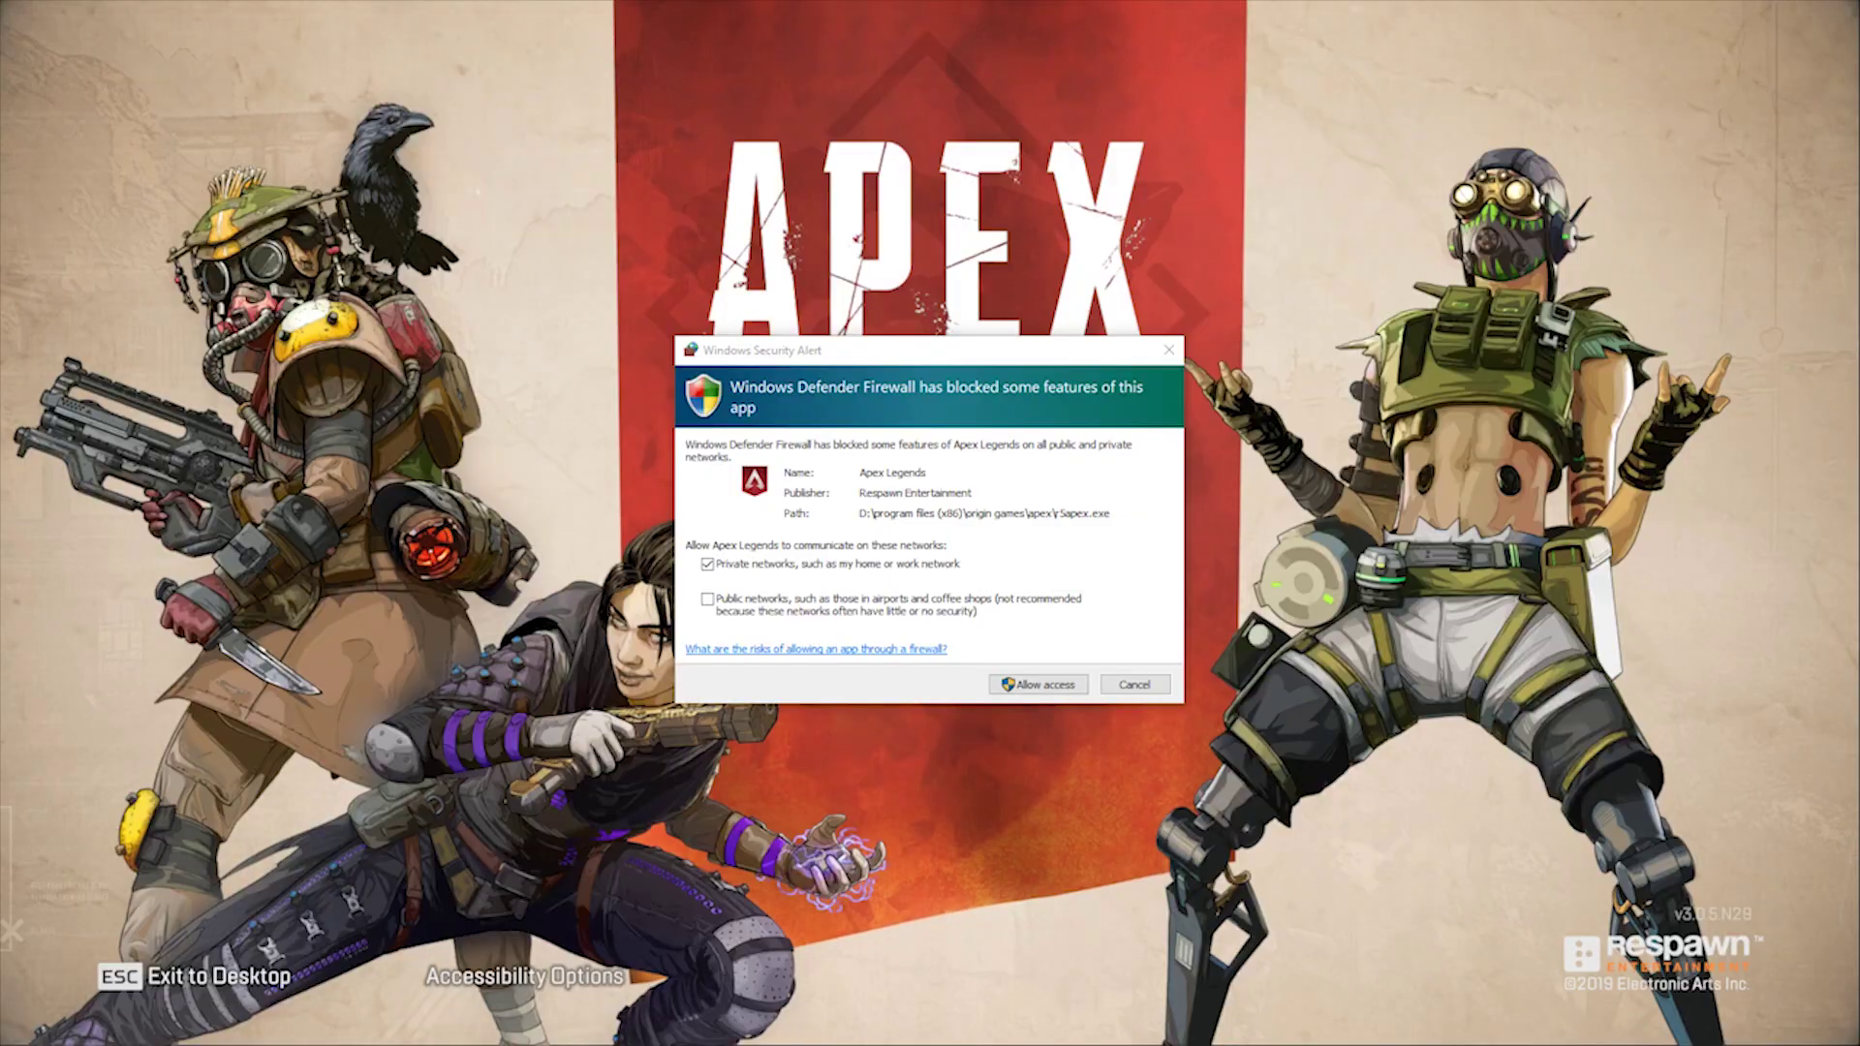
{"action": "left_click", "coordinate": [730, 587]}
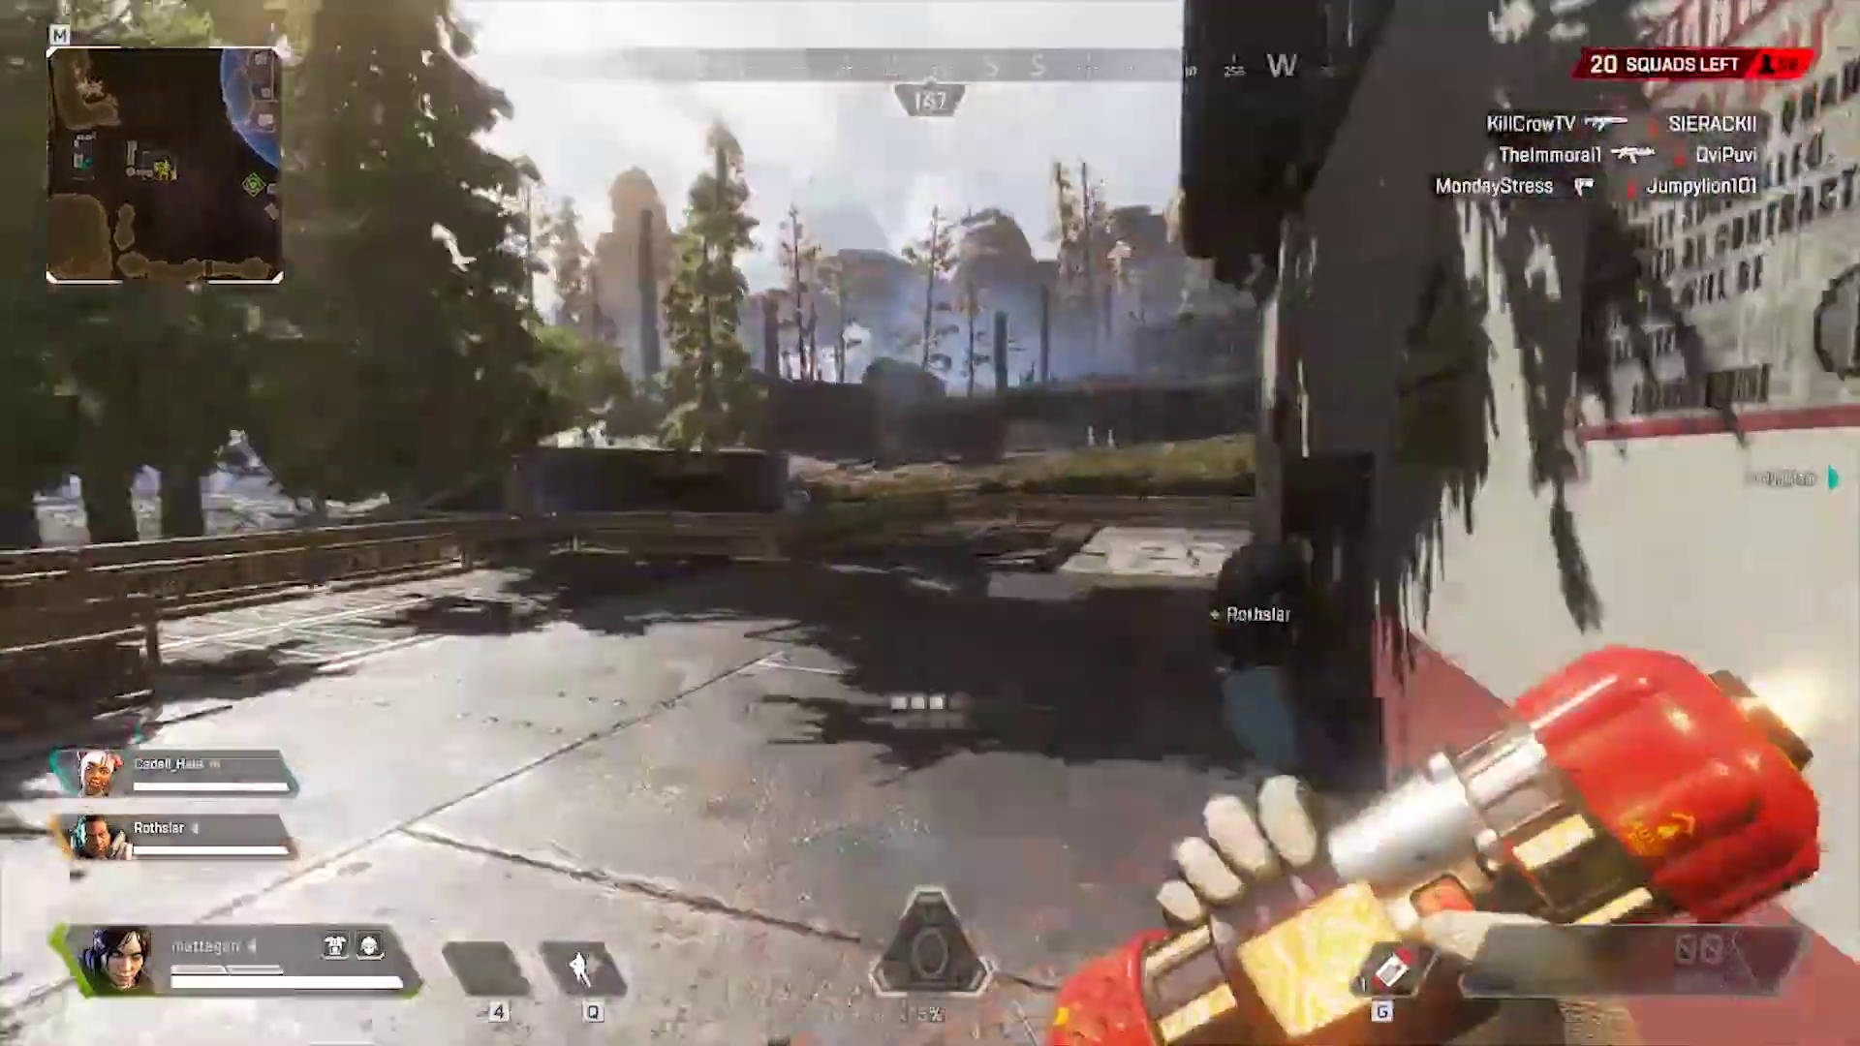
{"action": "key", "text": "w"}
{"action": "key", "text": "e"}
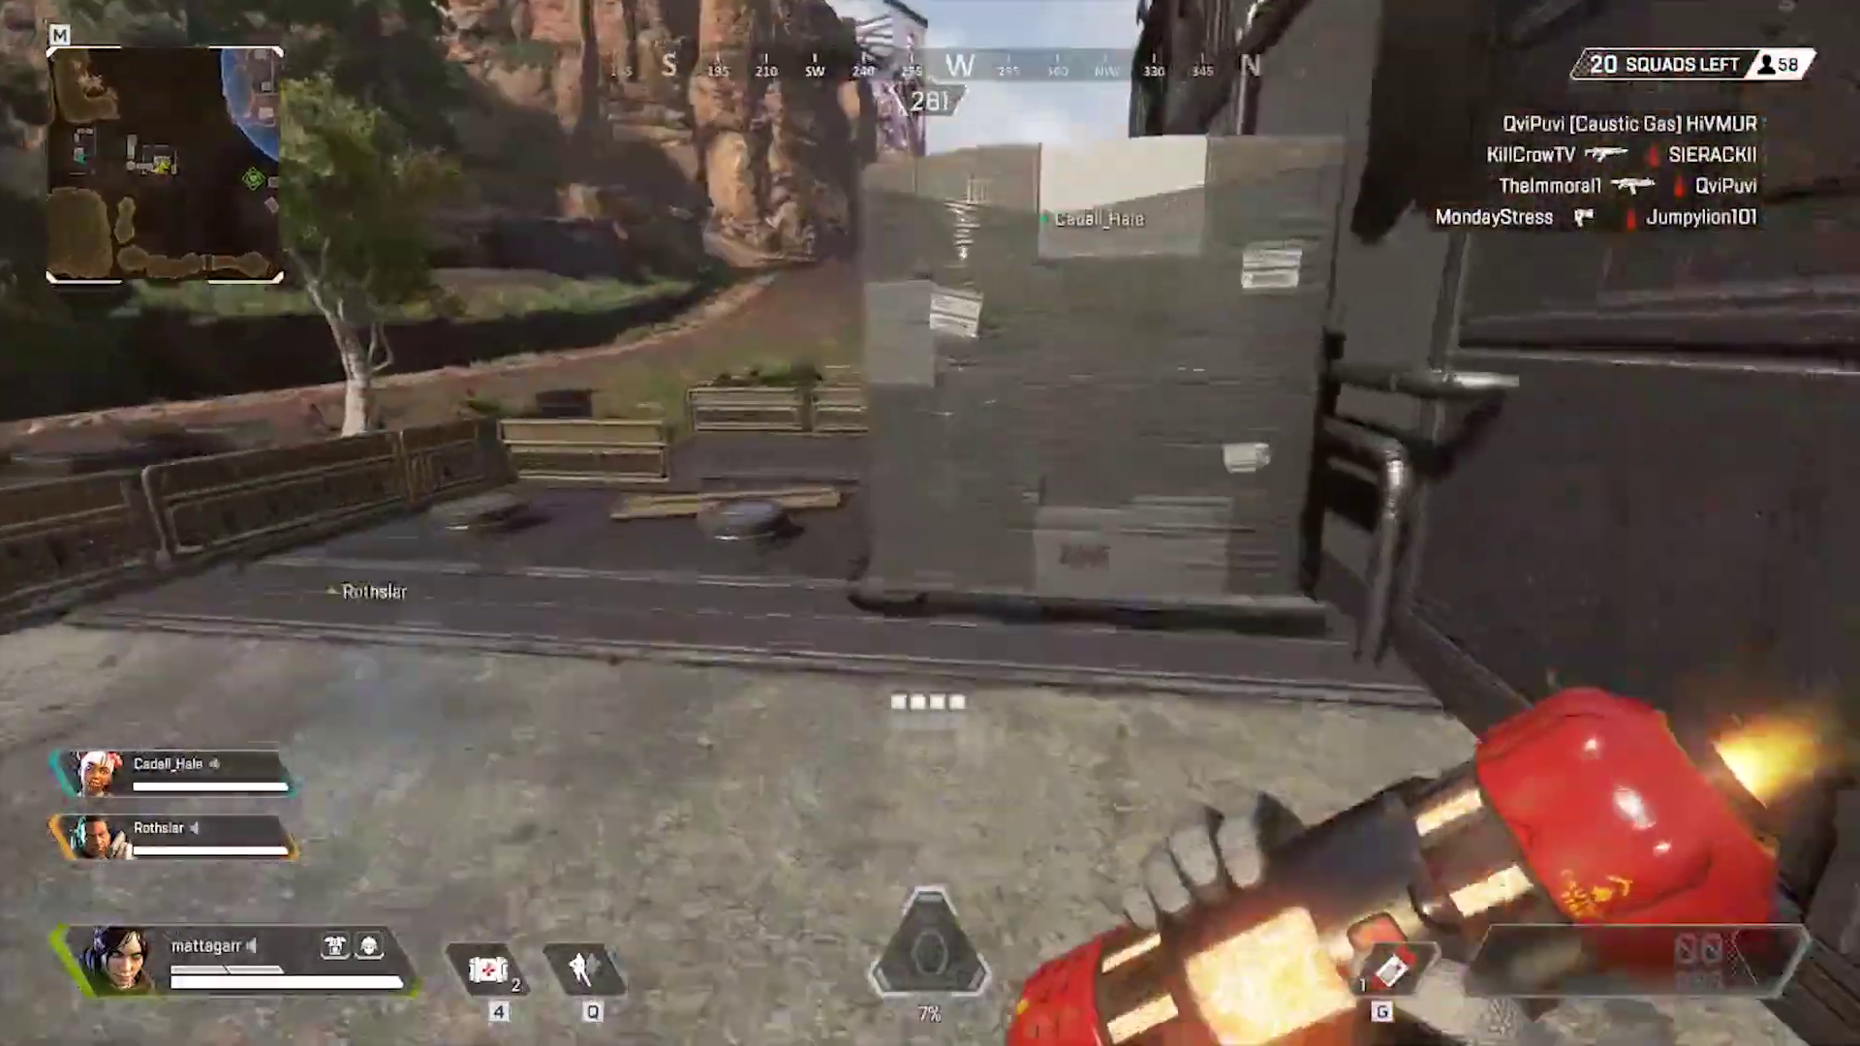
{"action": "key", "text": "w"}
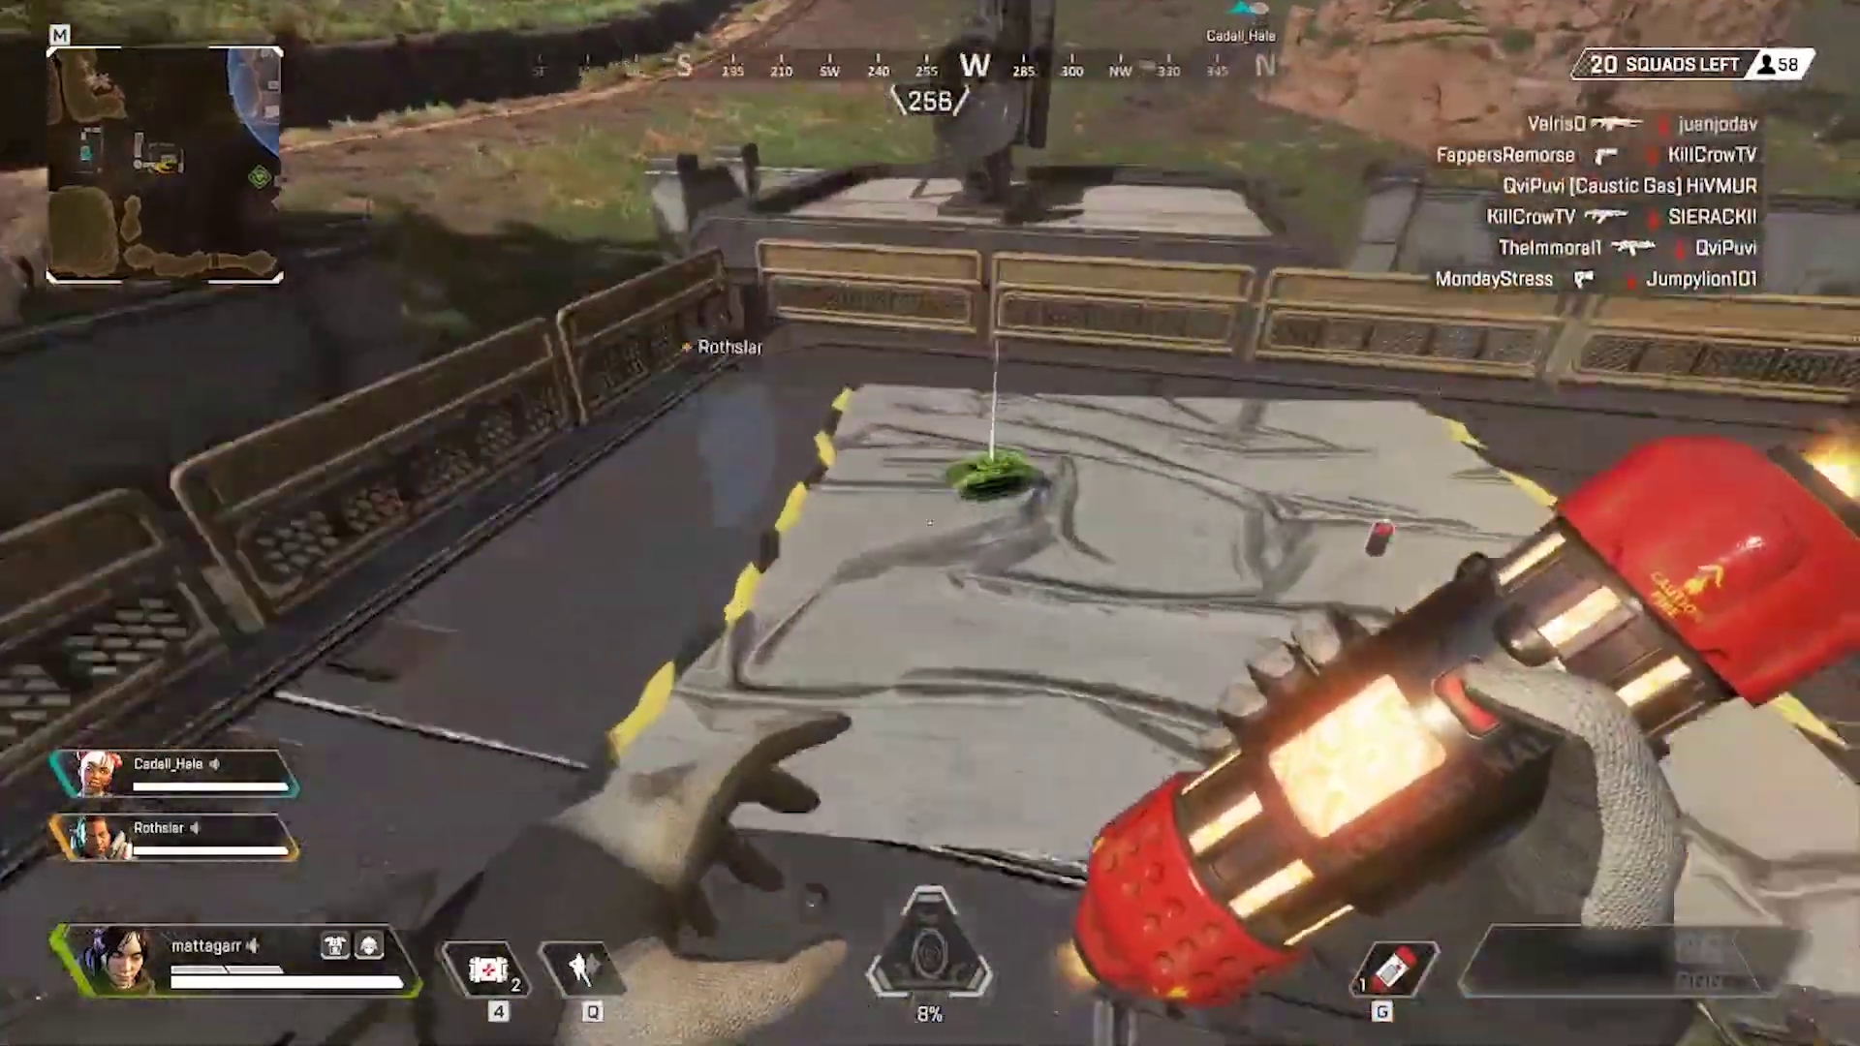
{"action": "key", "text": "w"}
{"action": "key", "text": "e"}
{"action": "key", "text": "space"}
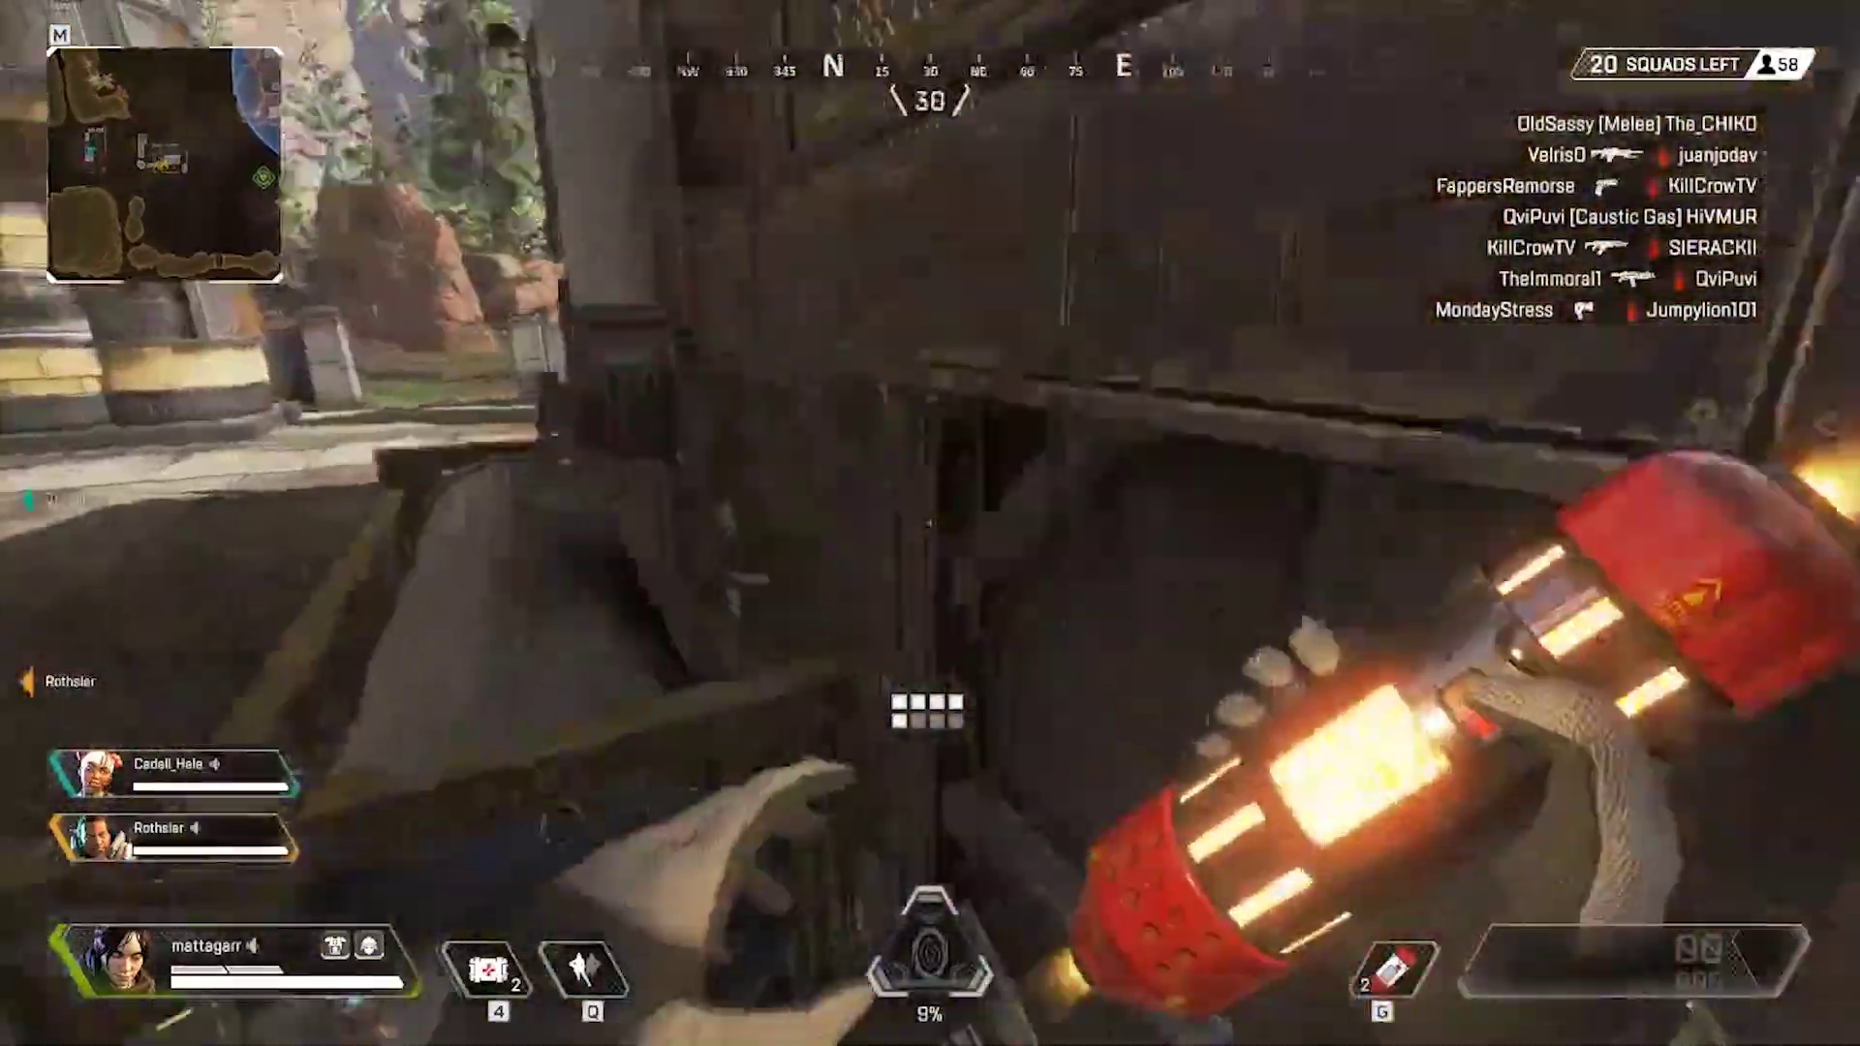
{"action": "key", "text": "w"}
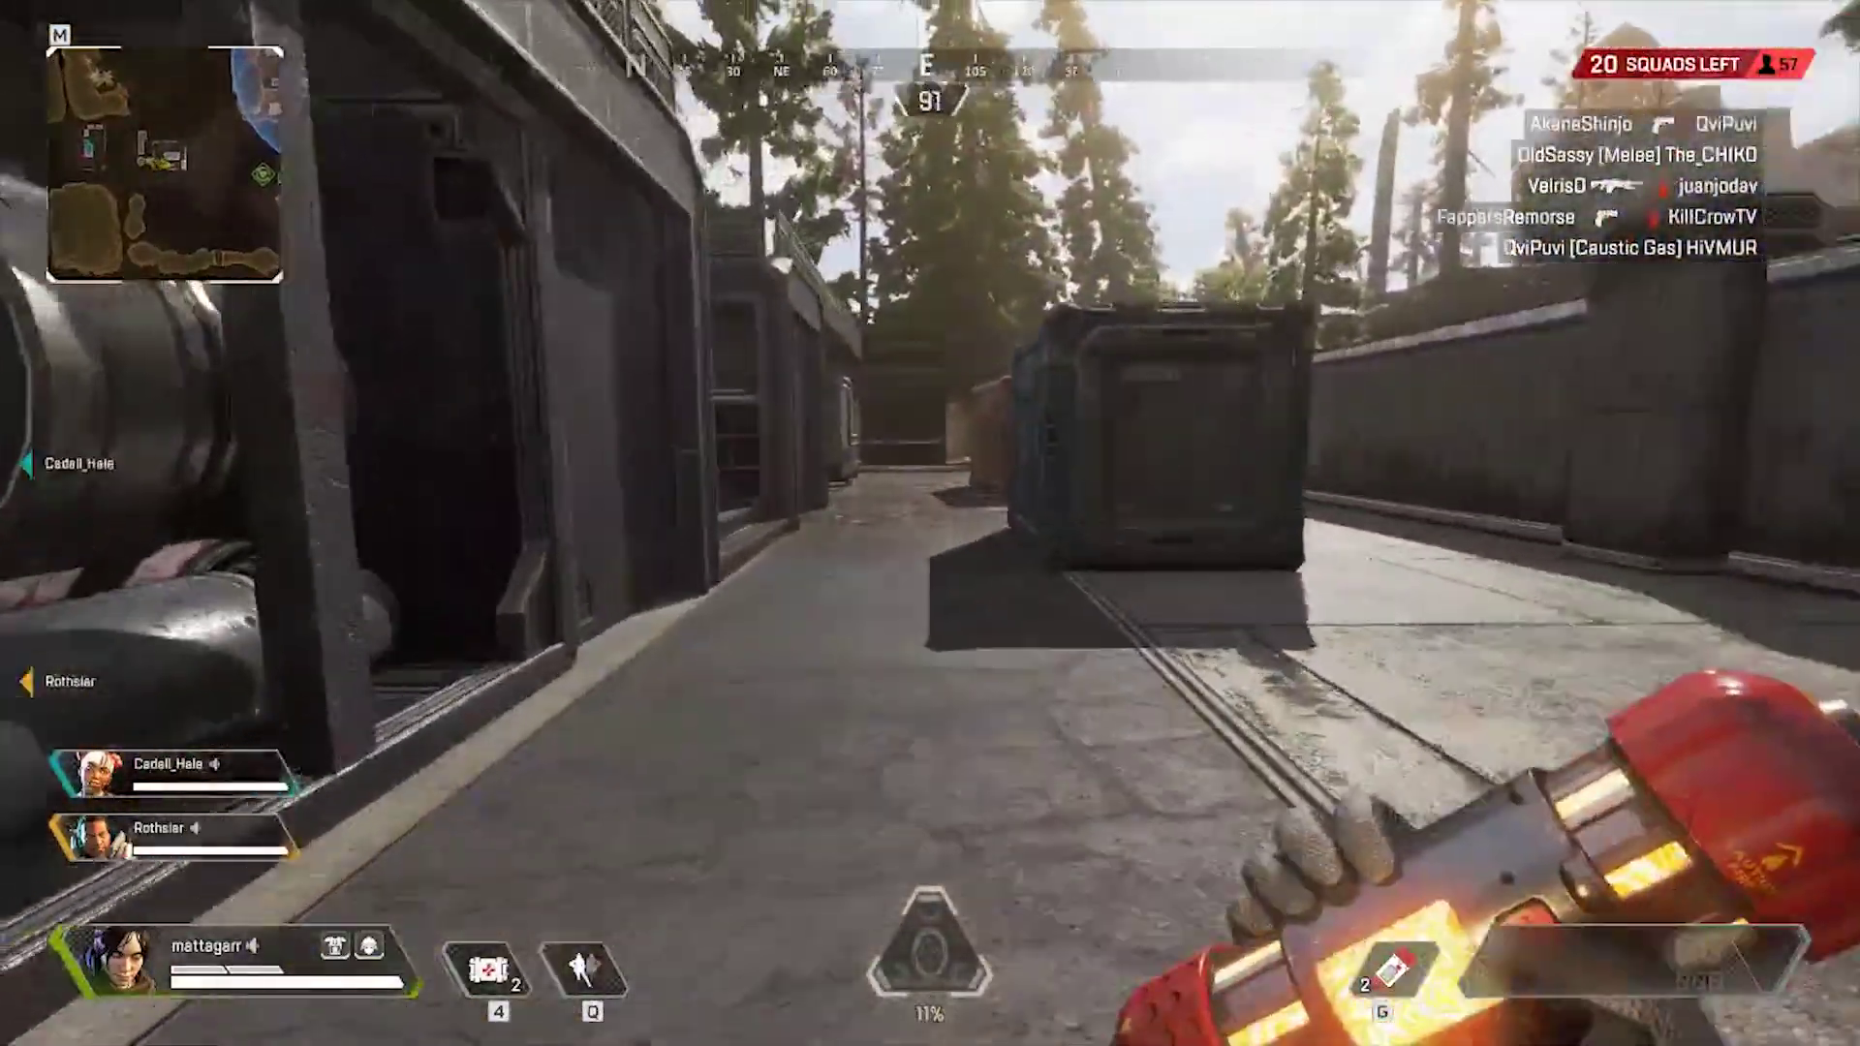
{"action": "key", "text": "w"}
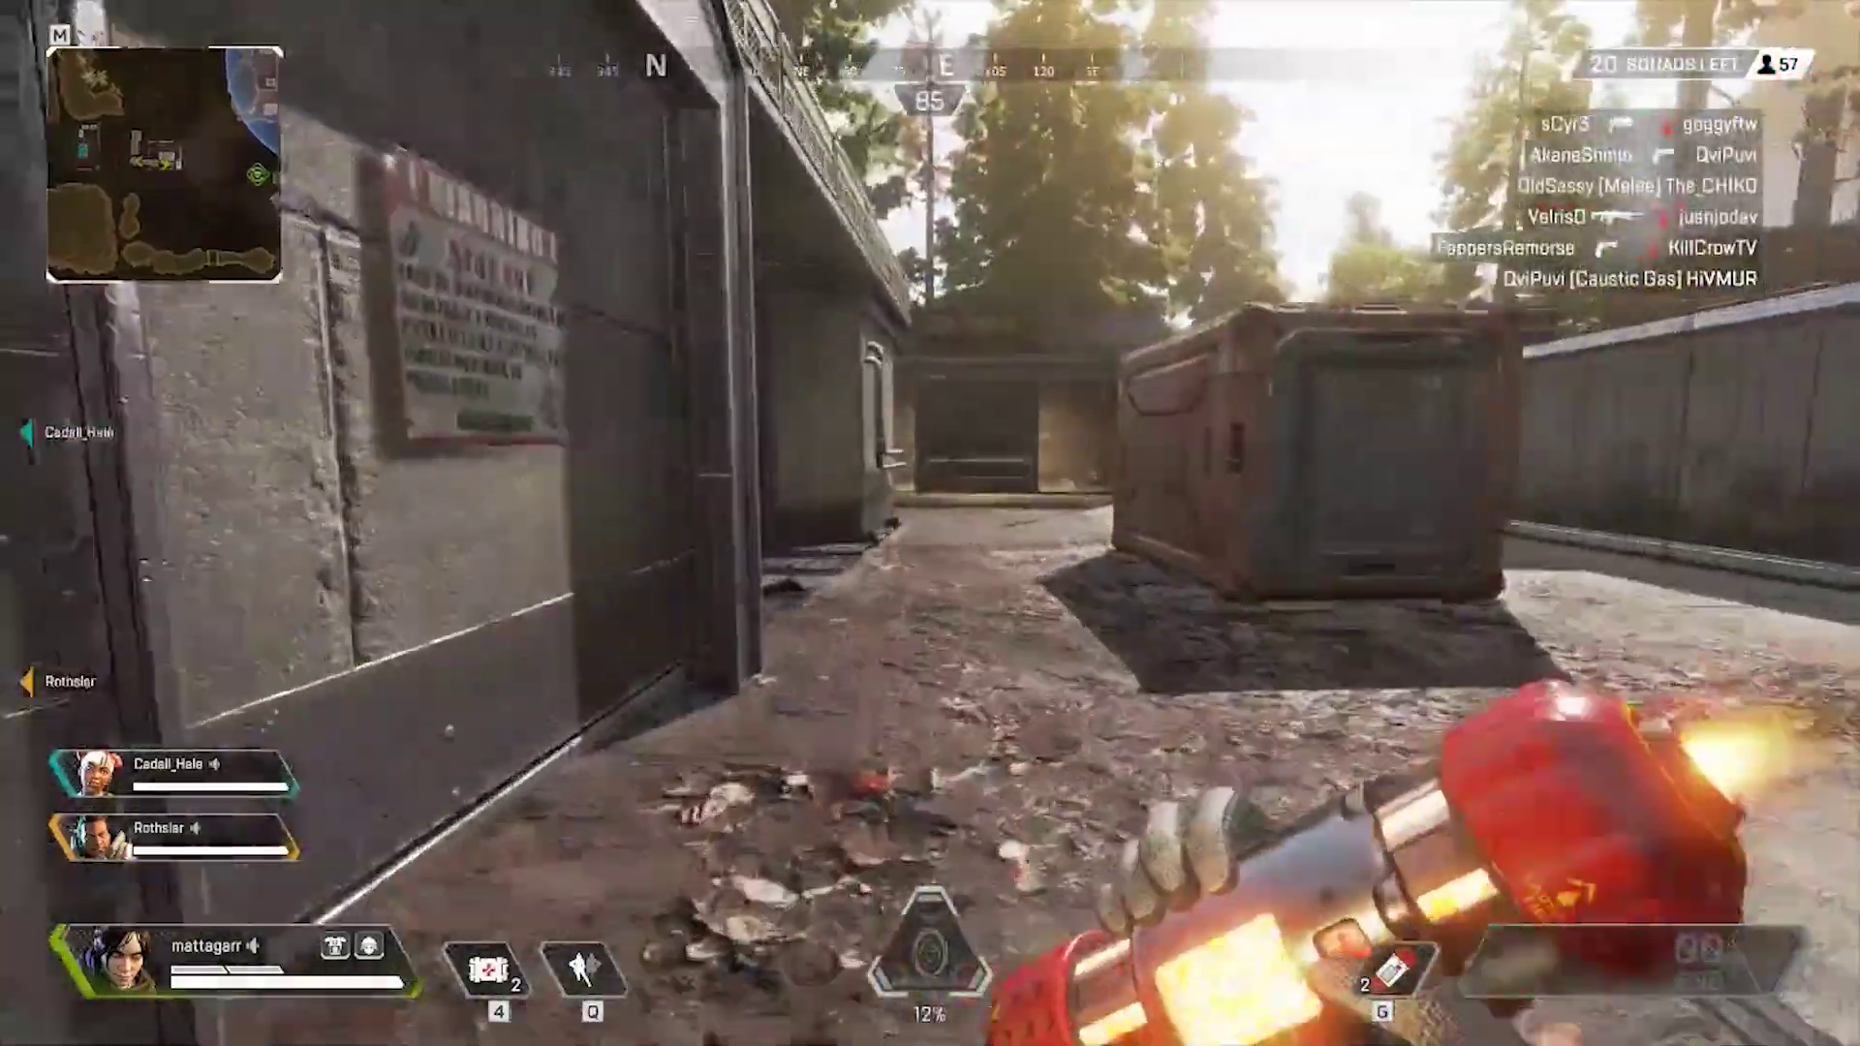
{"action": "key", "text": "w"}
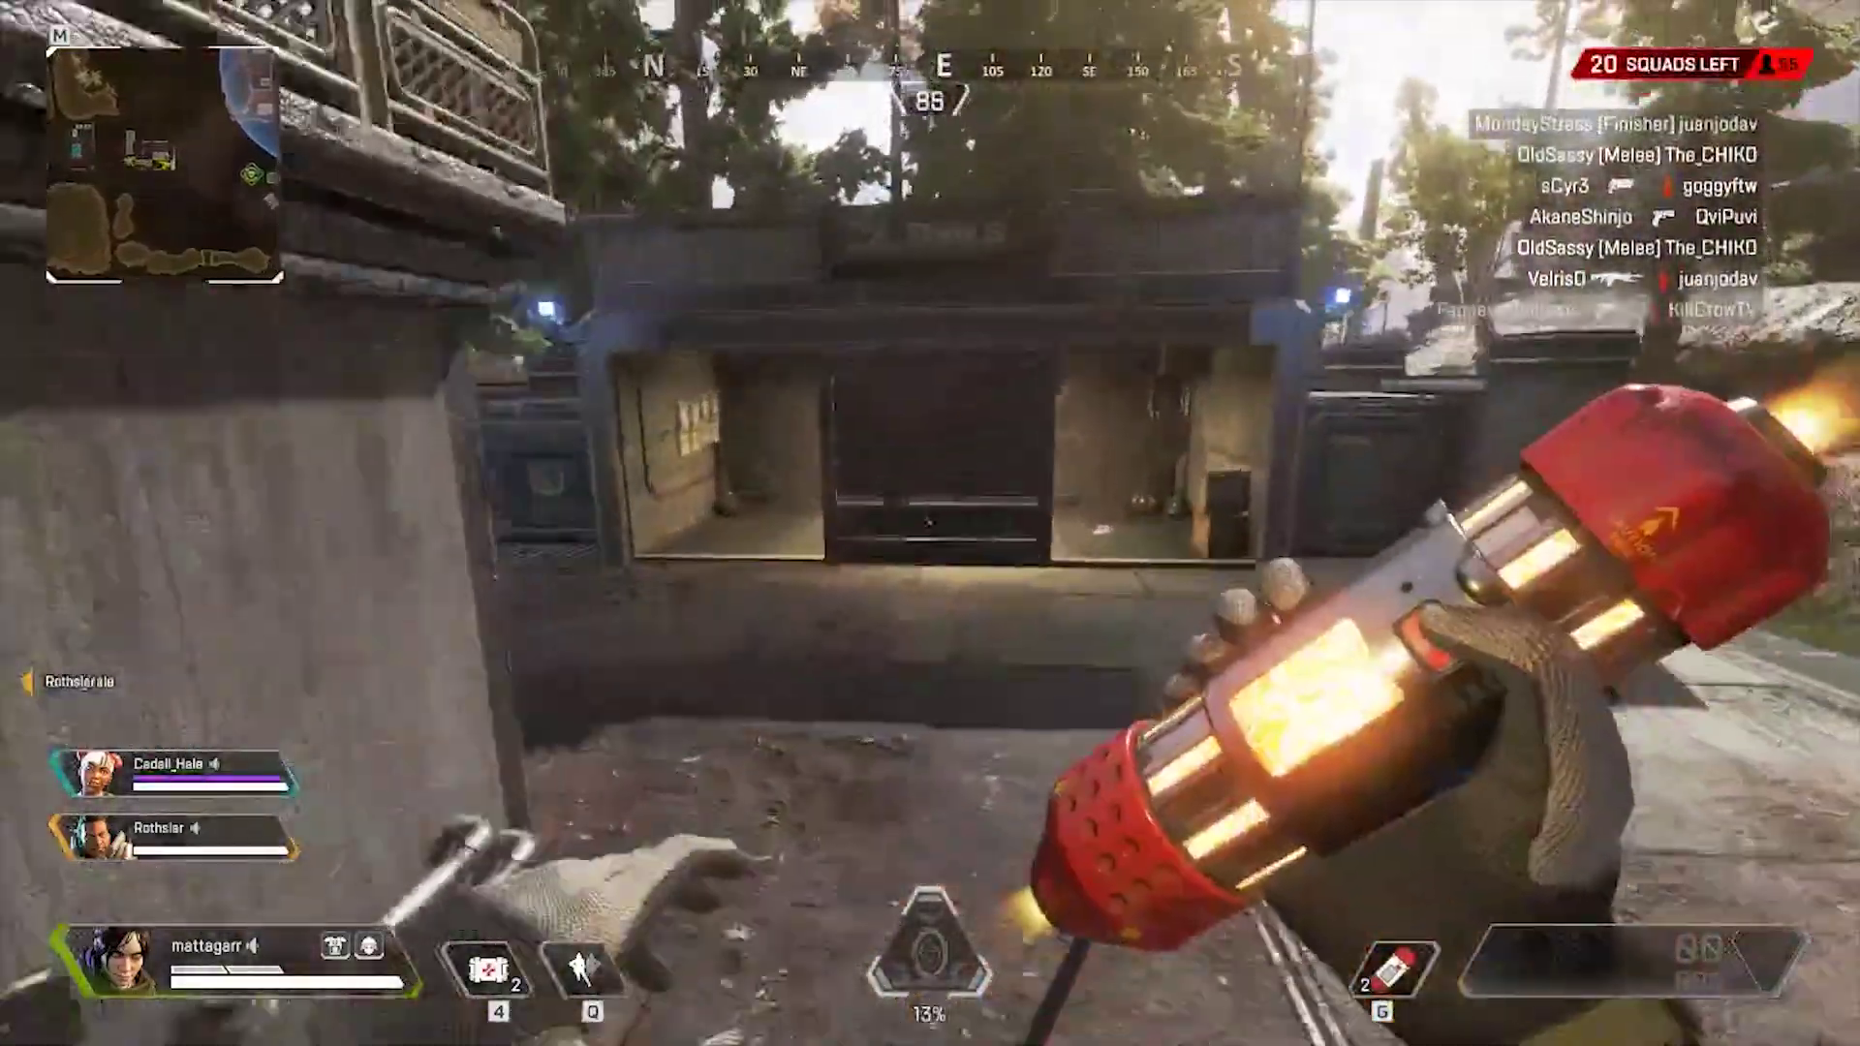
{"action": "key", "text": "w"}
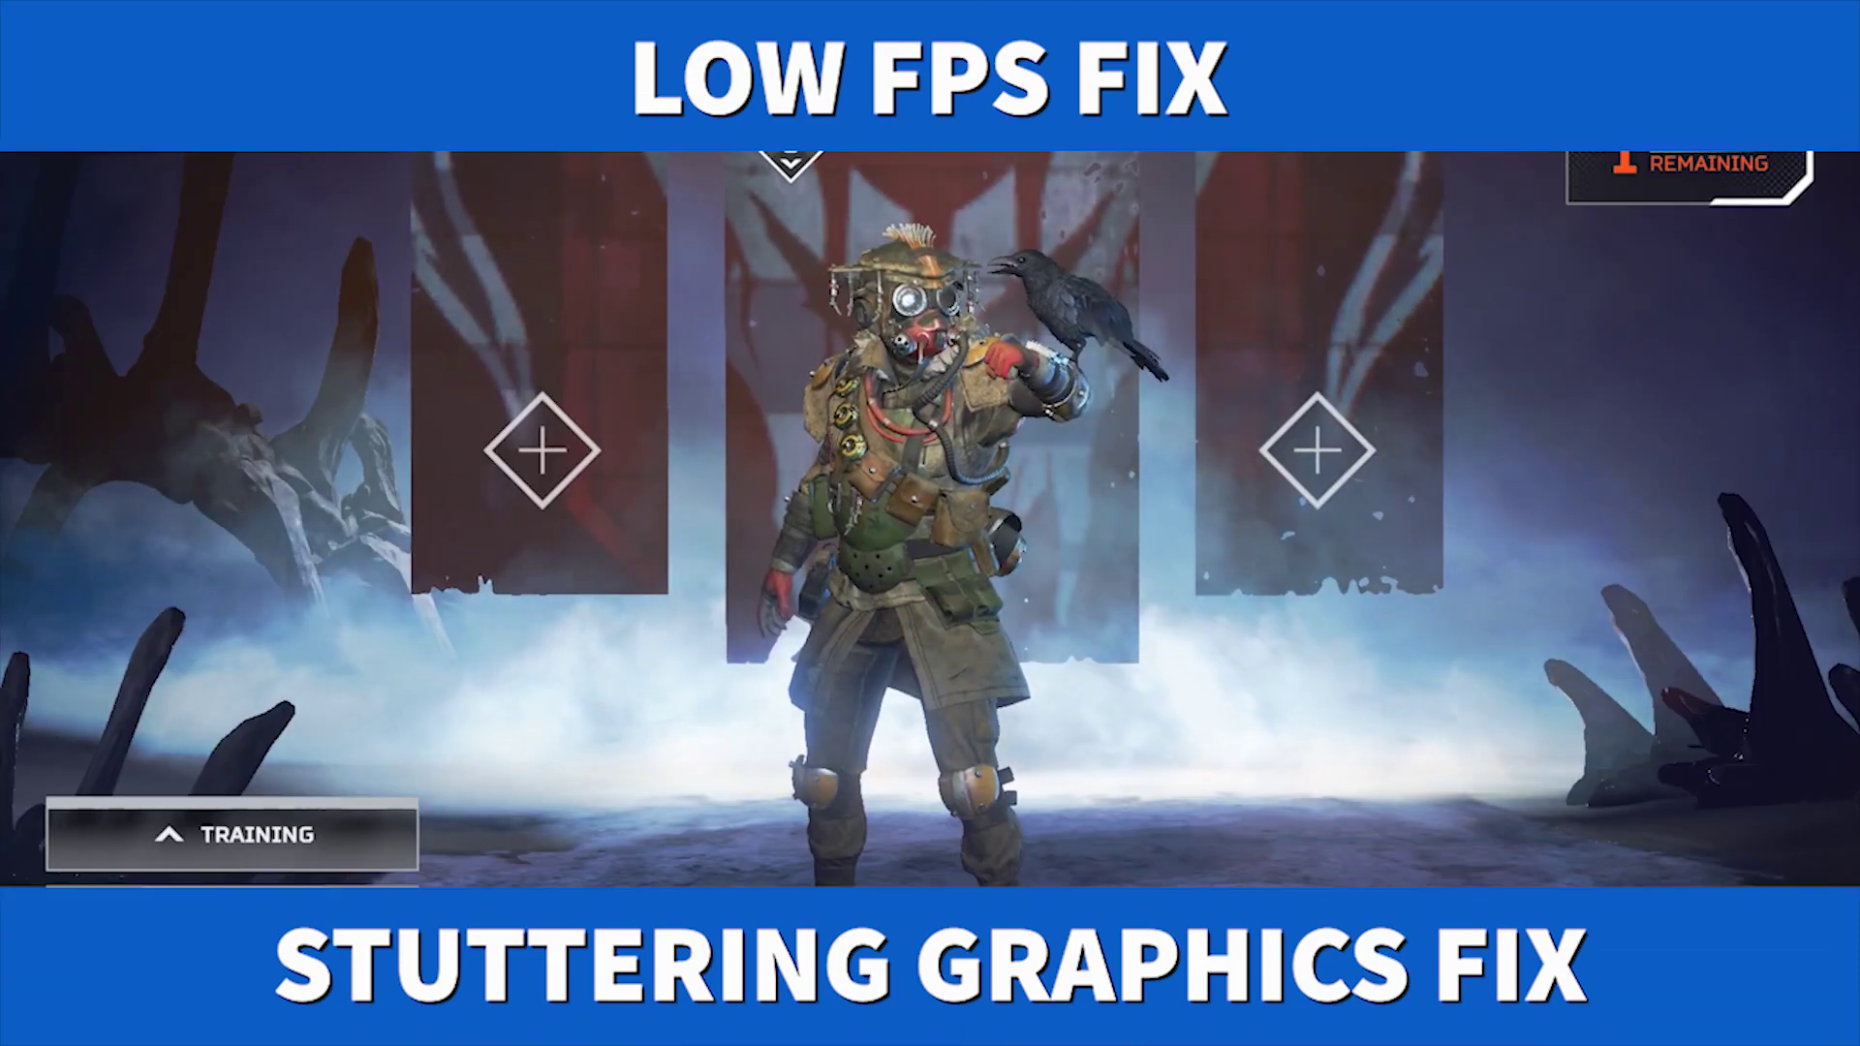
Open the video settings of Apex Legends and set V-Sync to Disabled
{"action": "key", "text": "Escape"}
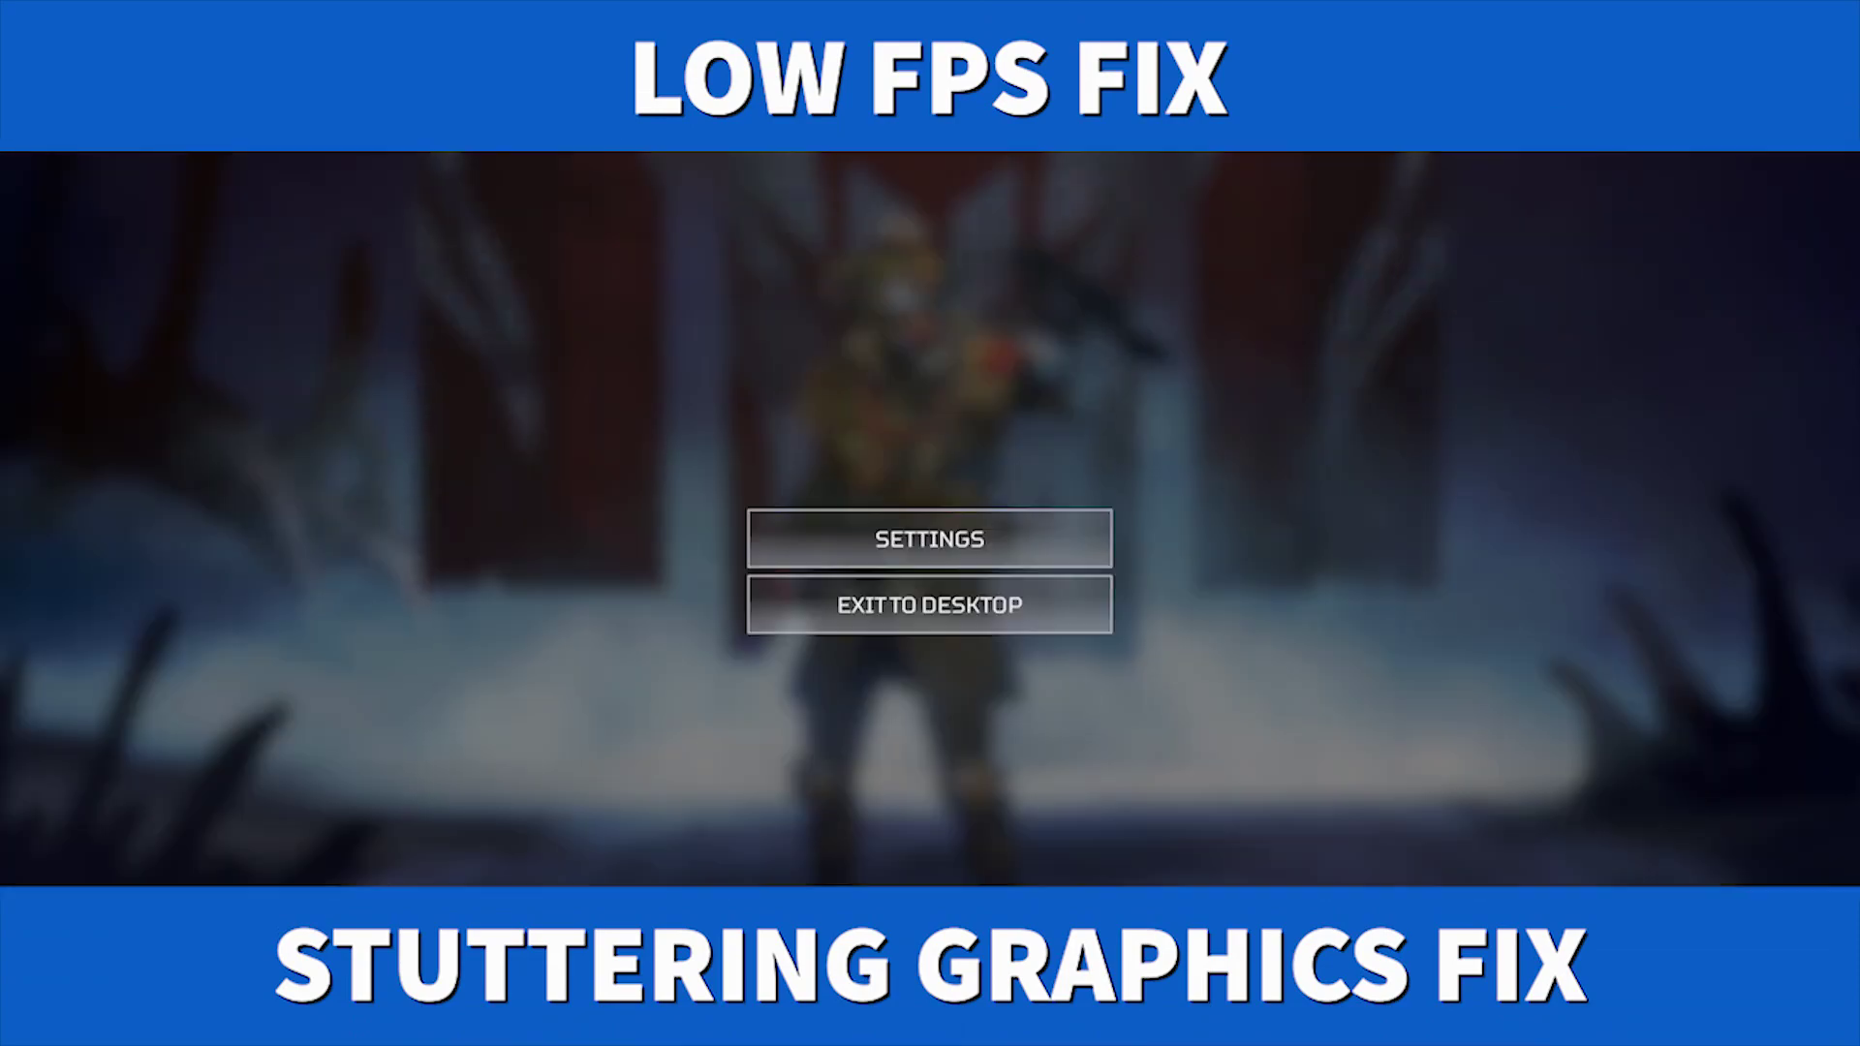
{"action": "left_click", "coordinate": [935, 538]}
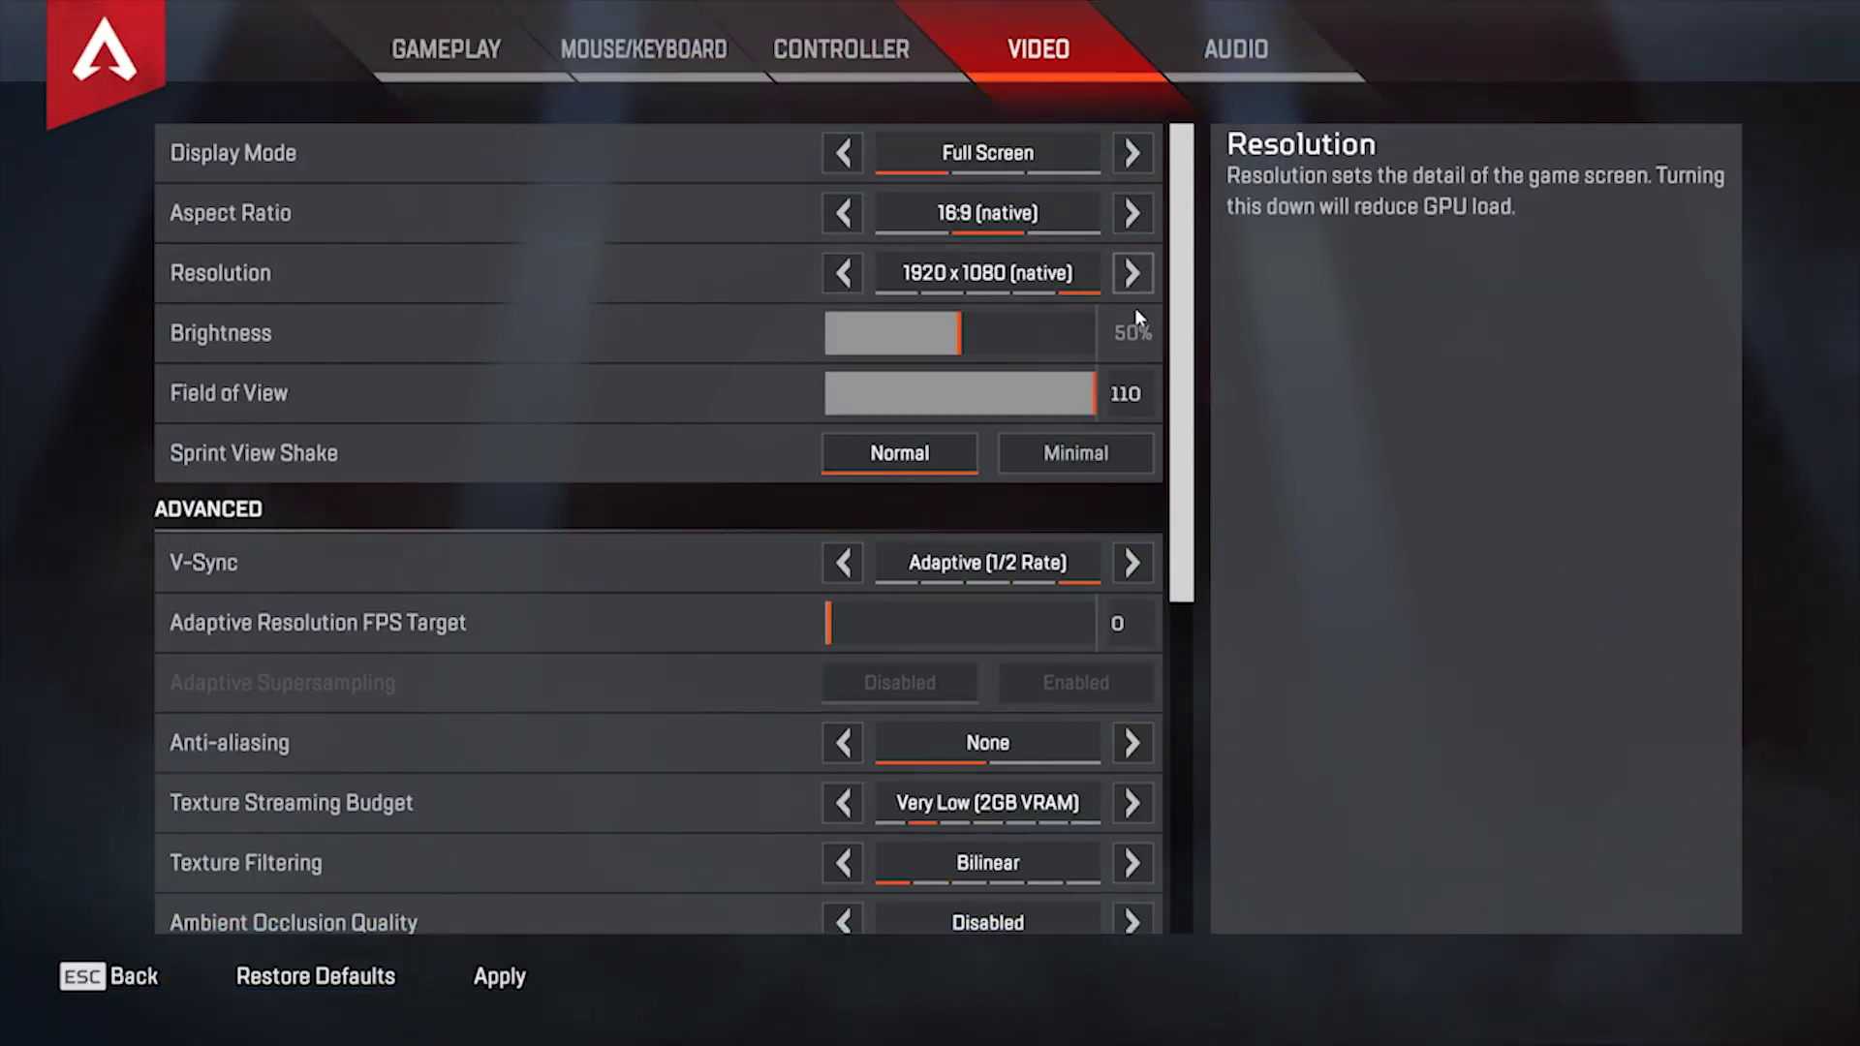
{"action": "left_click", "coordinate": [840, 565]}
{"action": "left_click", "coordinate": [840, 565]}
{"action": "left_click", "coordinate": [840, 566]}
{"action": "left_click", "coordinate": [840, 566]}
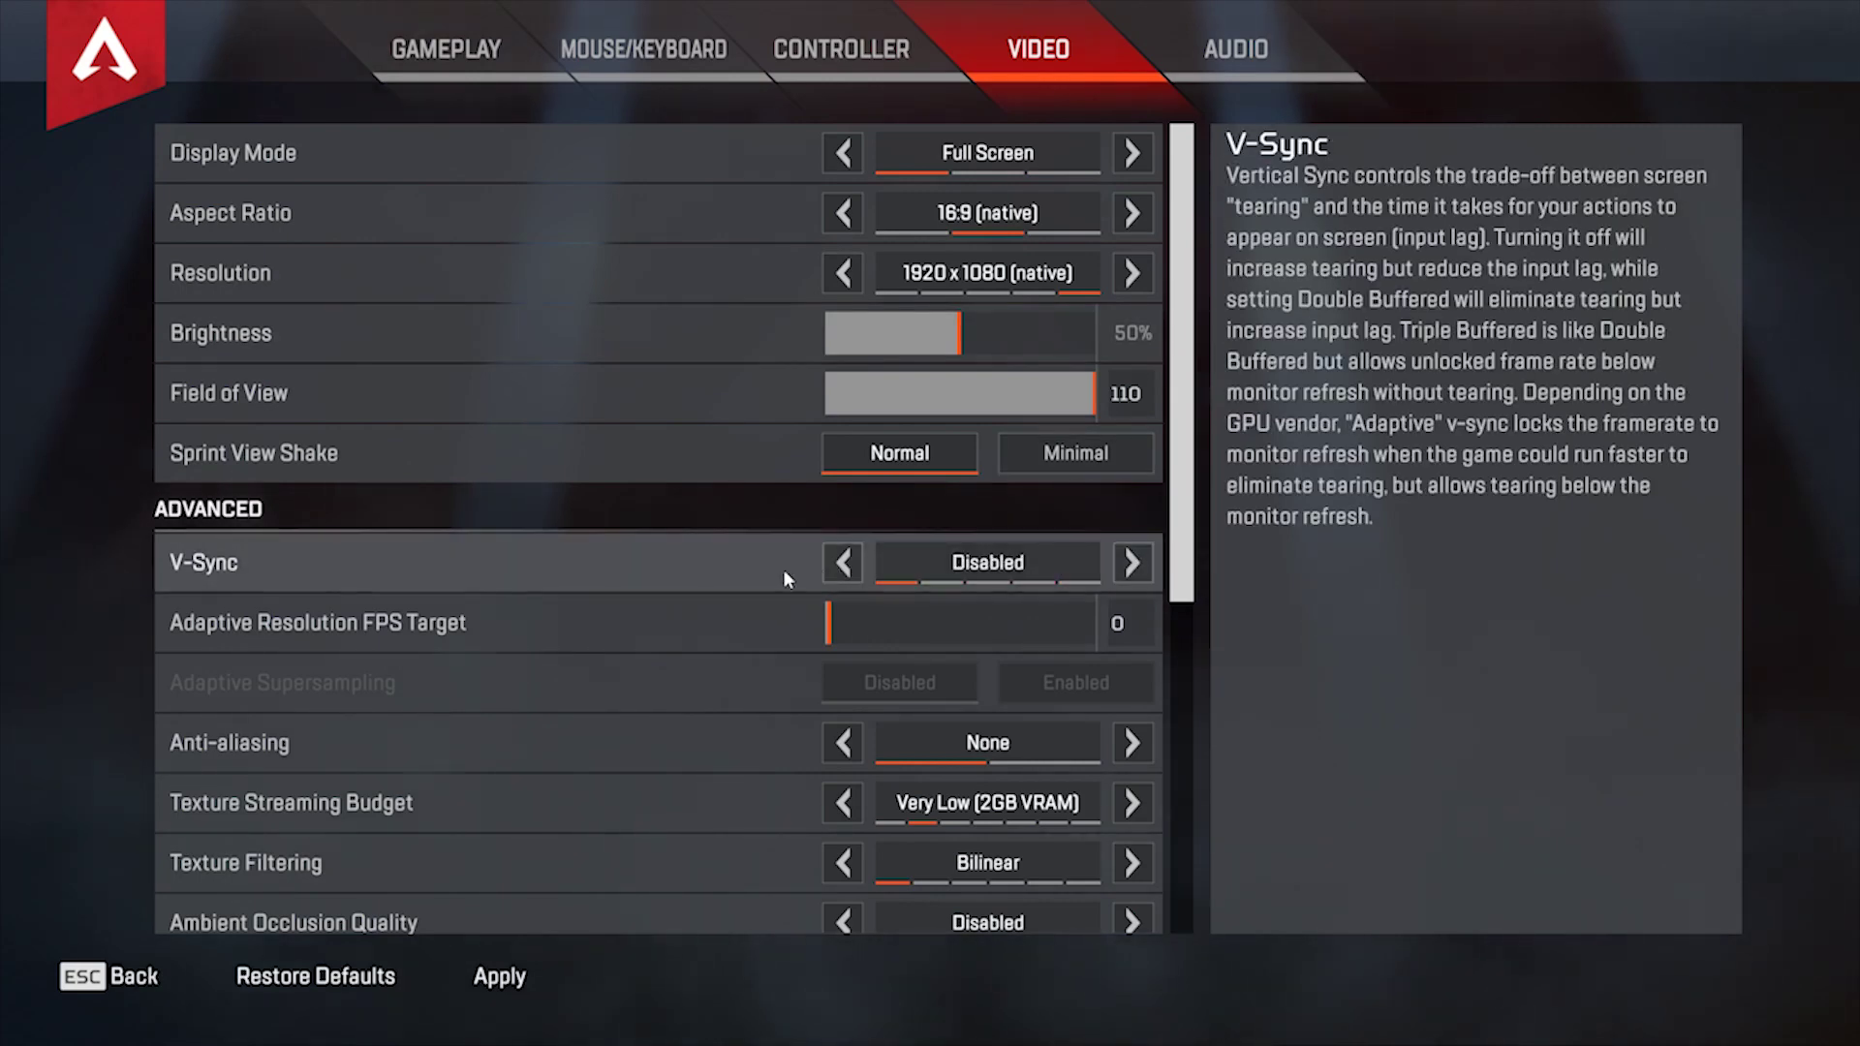
Set the Texture Streaming Budget in the advanced video settings to High (4GB VRAM)
{"action": "scroll", "coordinate": [771, 569], "scroll_direction": "down", "scroll_amount": 1}
{"action": "scroll", "coordinate": [697, 683], "scroll_direction": "down", "scroll_amount": 1}
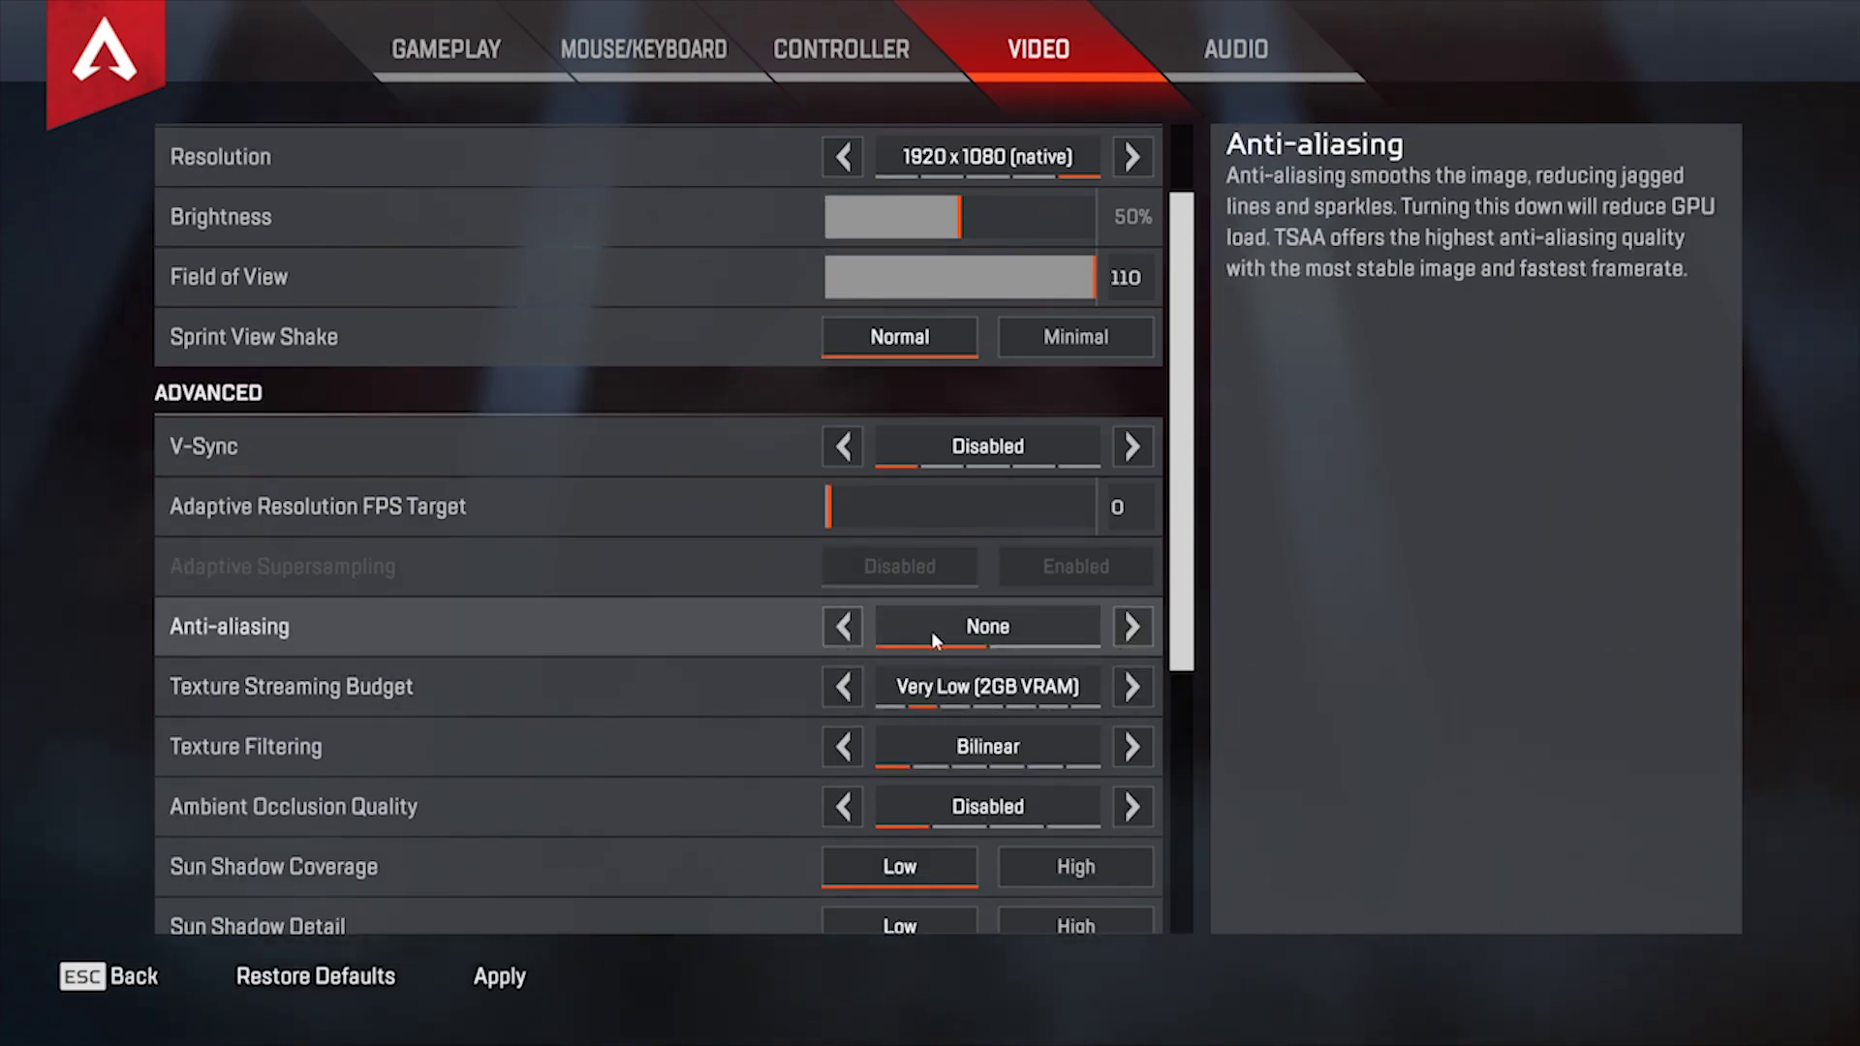
{"action": "scroll", "coordinate": [936, 640], "scroll_direction": "down", "scroll_amount": 1}
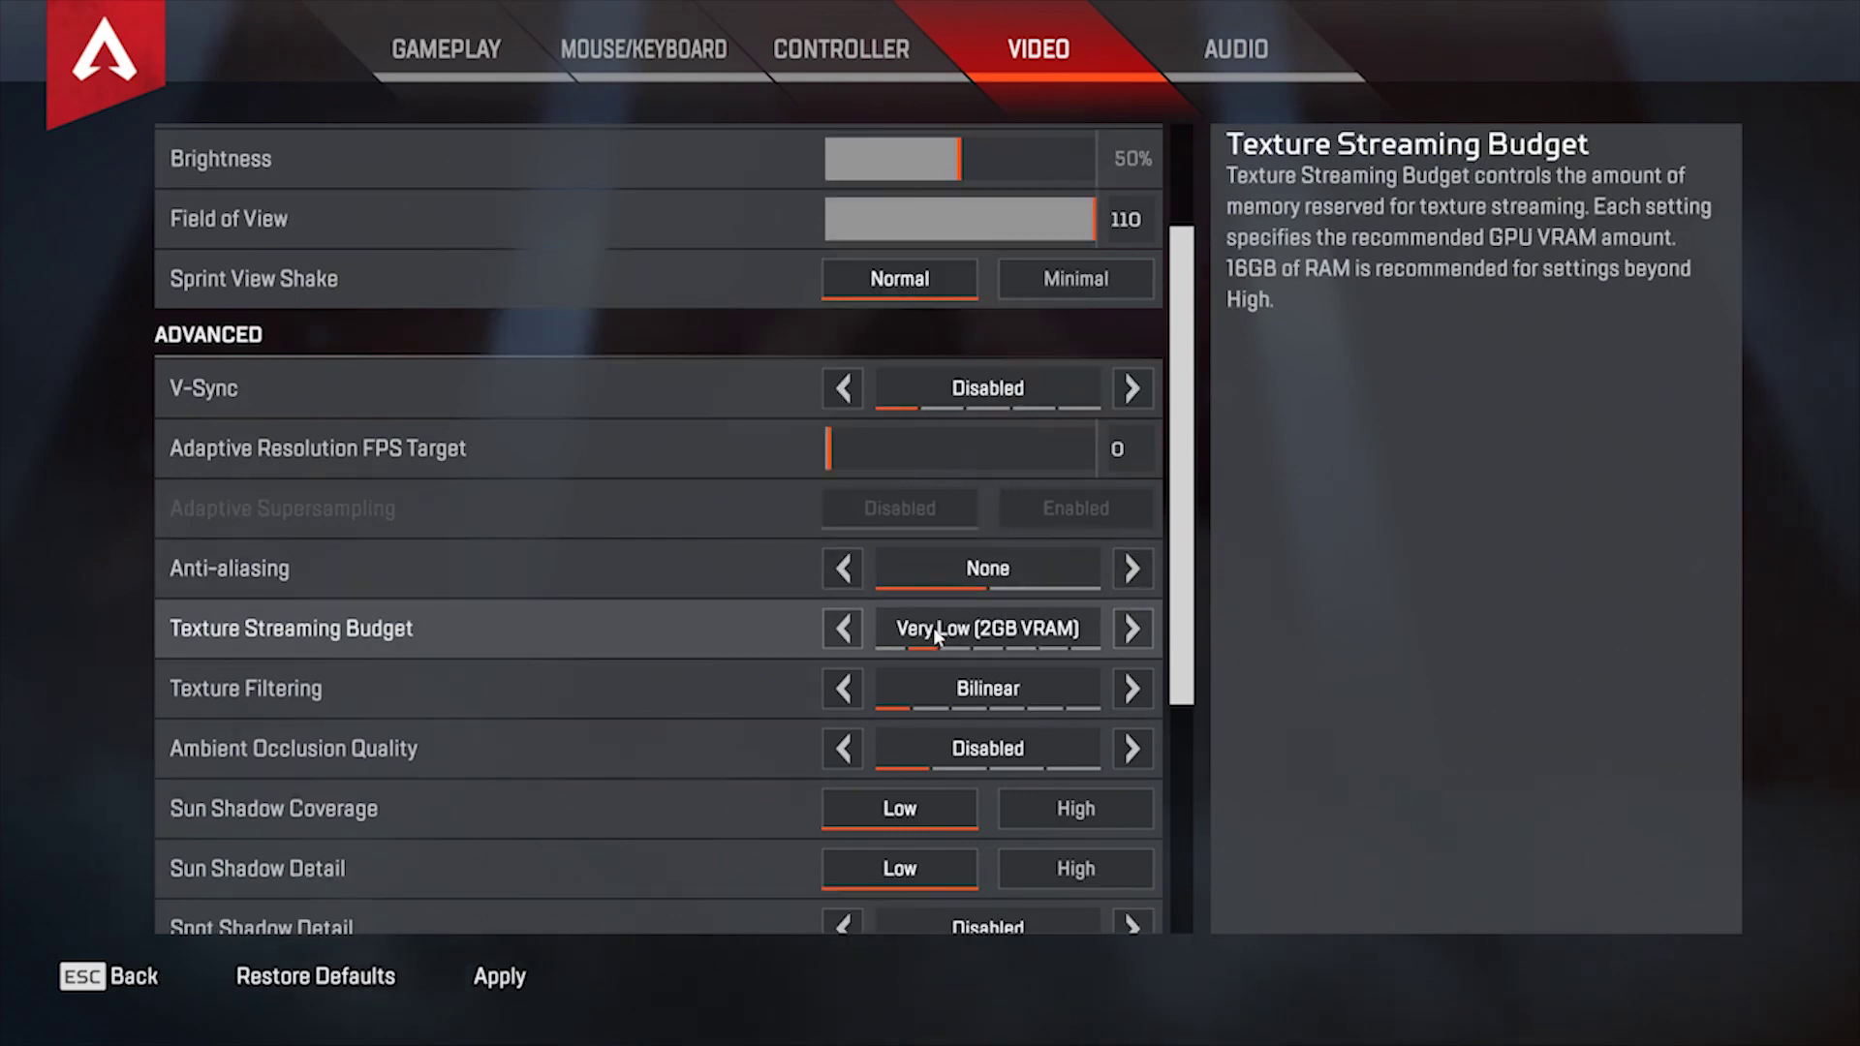
{"action": "left_click", "coordinate": [1130, 628]}
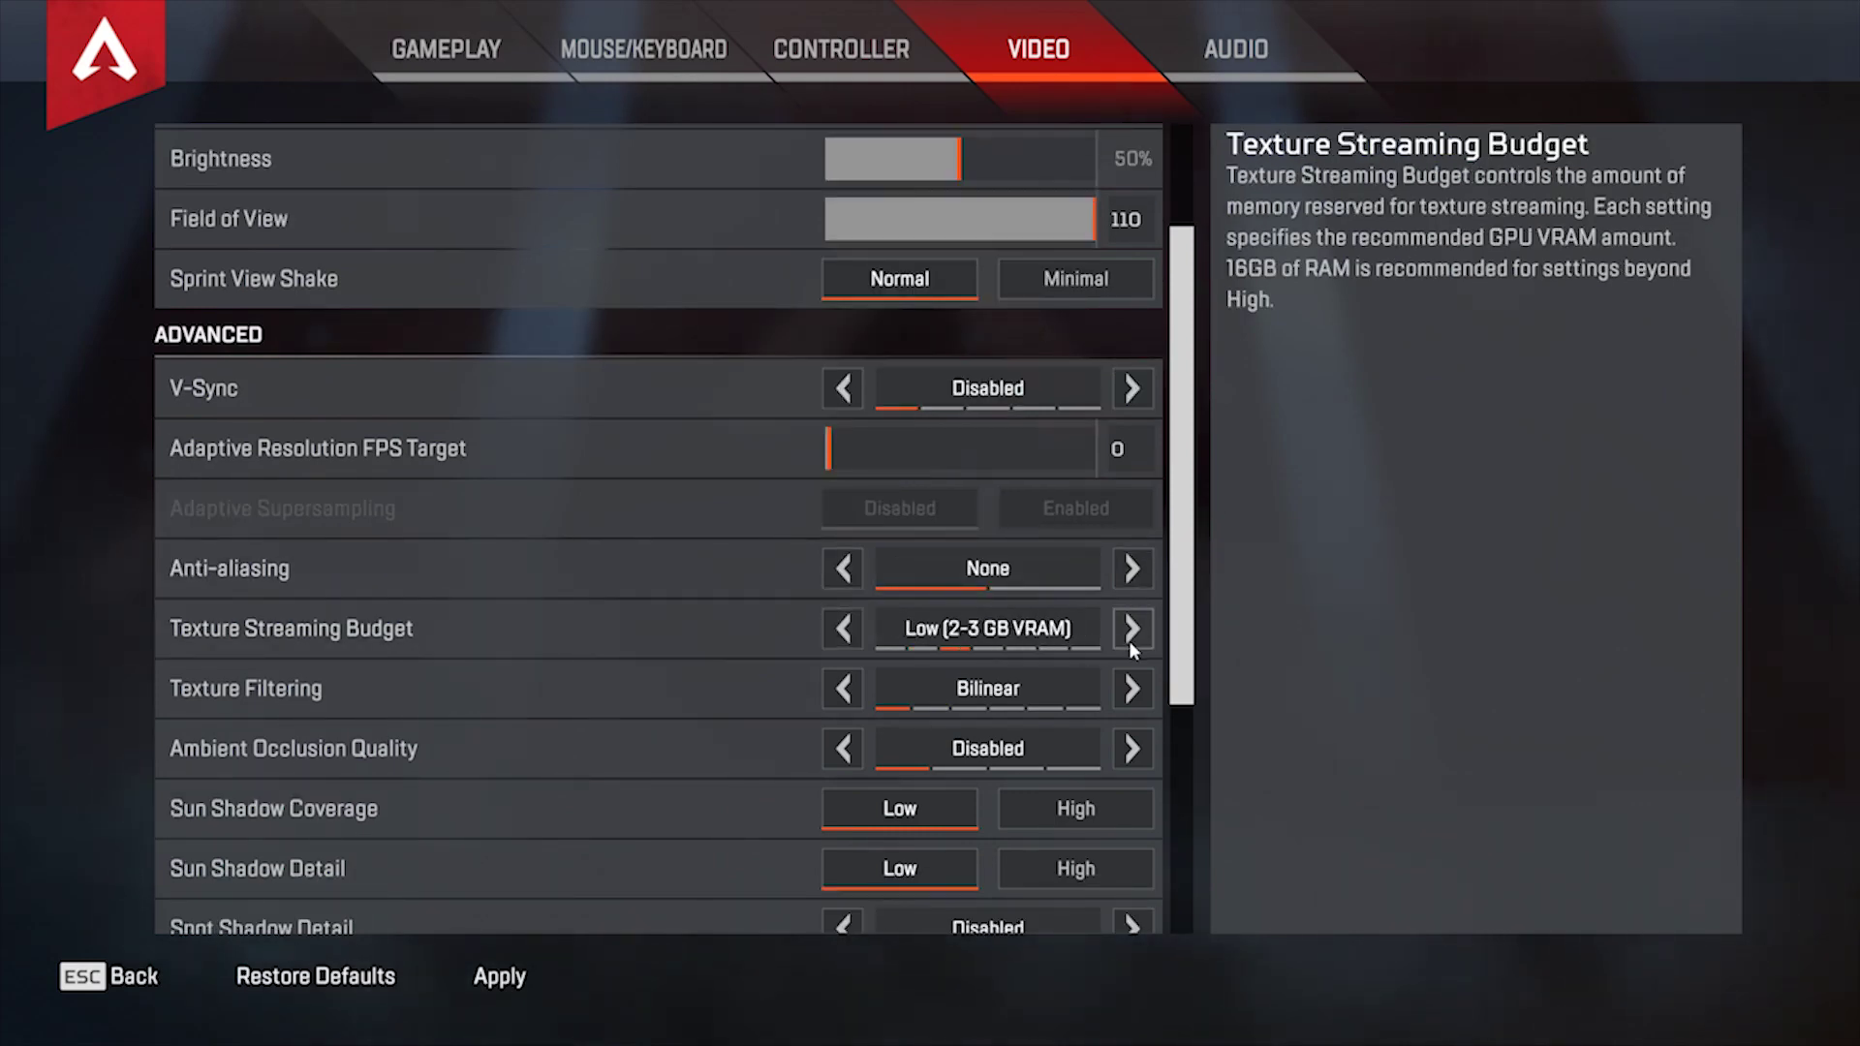
{"action": "left_click", "coordinate": [1130, 628]}
{"action": "left_click", "coordinate": [1130, 628]}
Lower the Model Detail video setting by two levels
{"action": "scroll", "coordinate": [1065, 676], "scroll_direction": "down", "scroll_amount": 1}
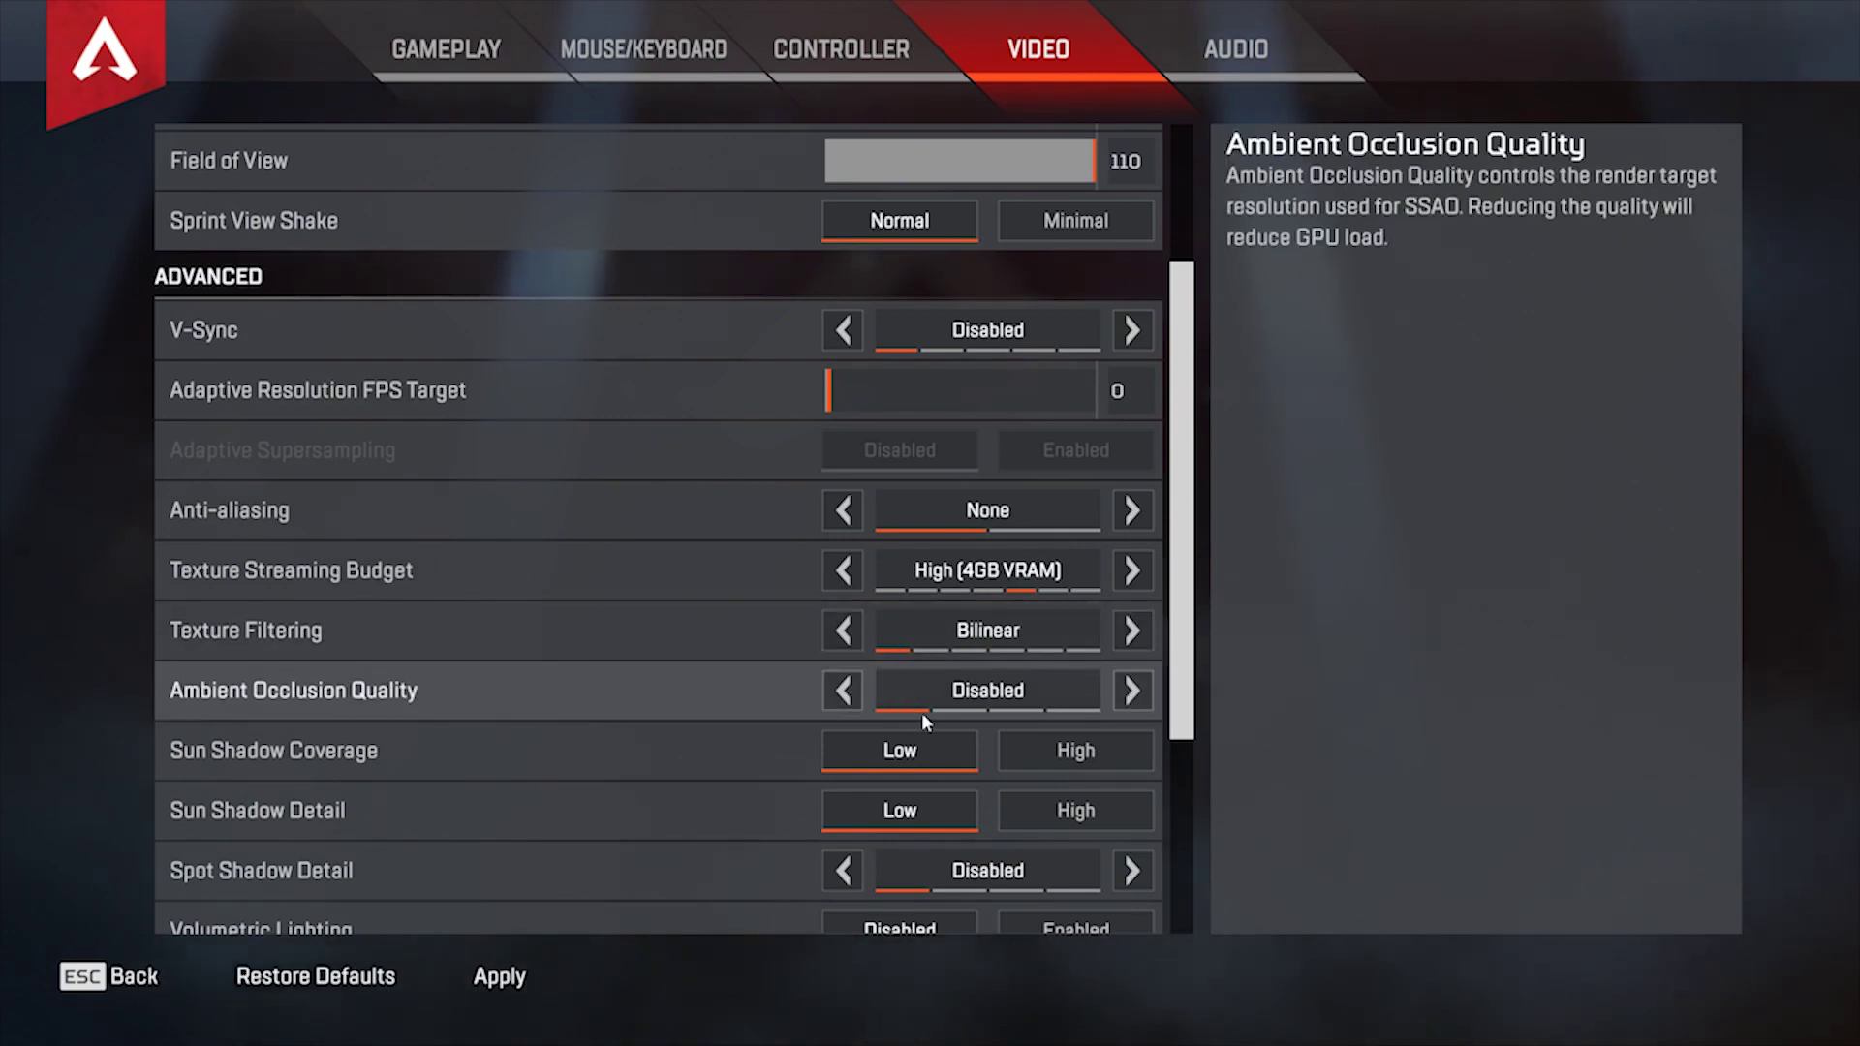
{"action": "scroll", "coordinate": [914, 712], "scroll_direction": "down", "scroll_amount": 1}
{"action": "scroll", "coordinate": [918, 753], "scroll_direction": "down", "scroll_amount": 1}
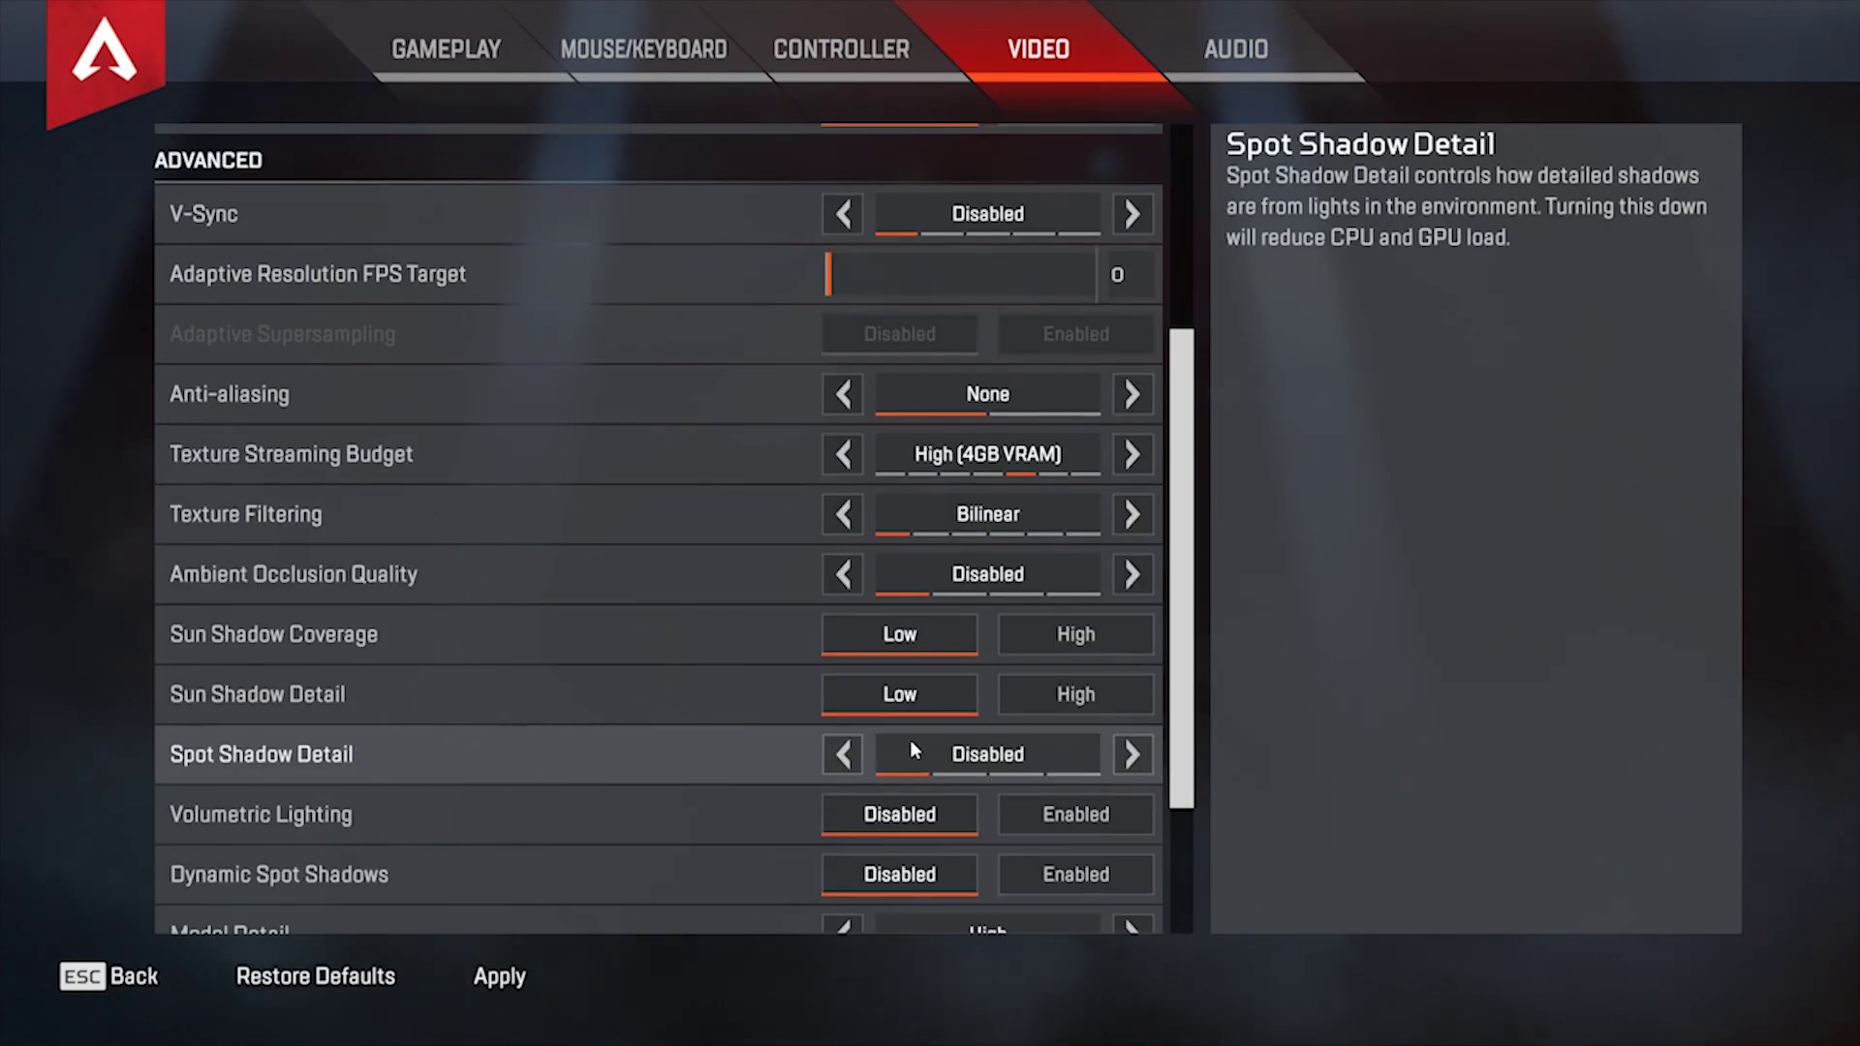
{"action": "scroll", "coordinate": [906, 766], "scroll_direction": "down", "scroll_amount": 1}
{"action": "scroll", "coordinate": [915, 780], "scroll_direction": "down", "scroll_amount": 1}
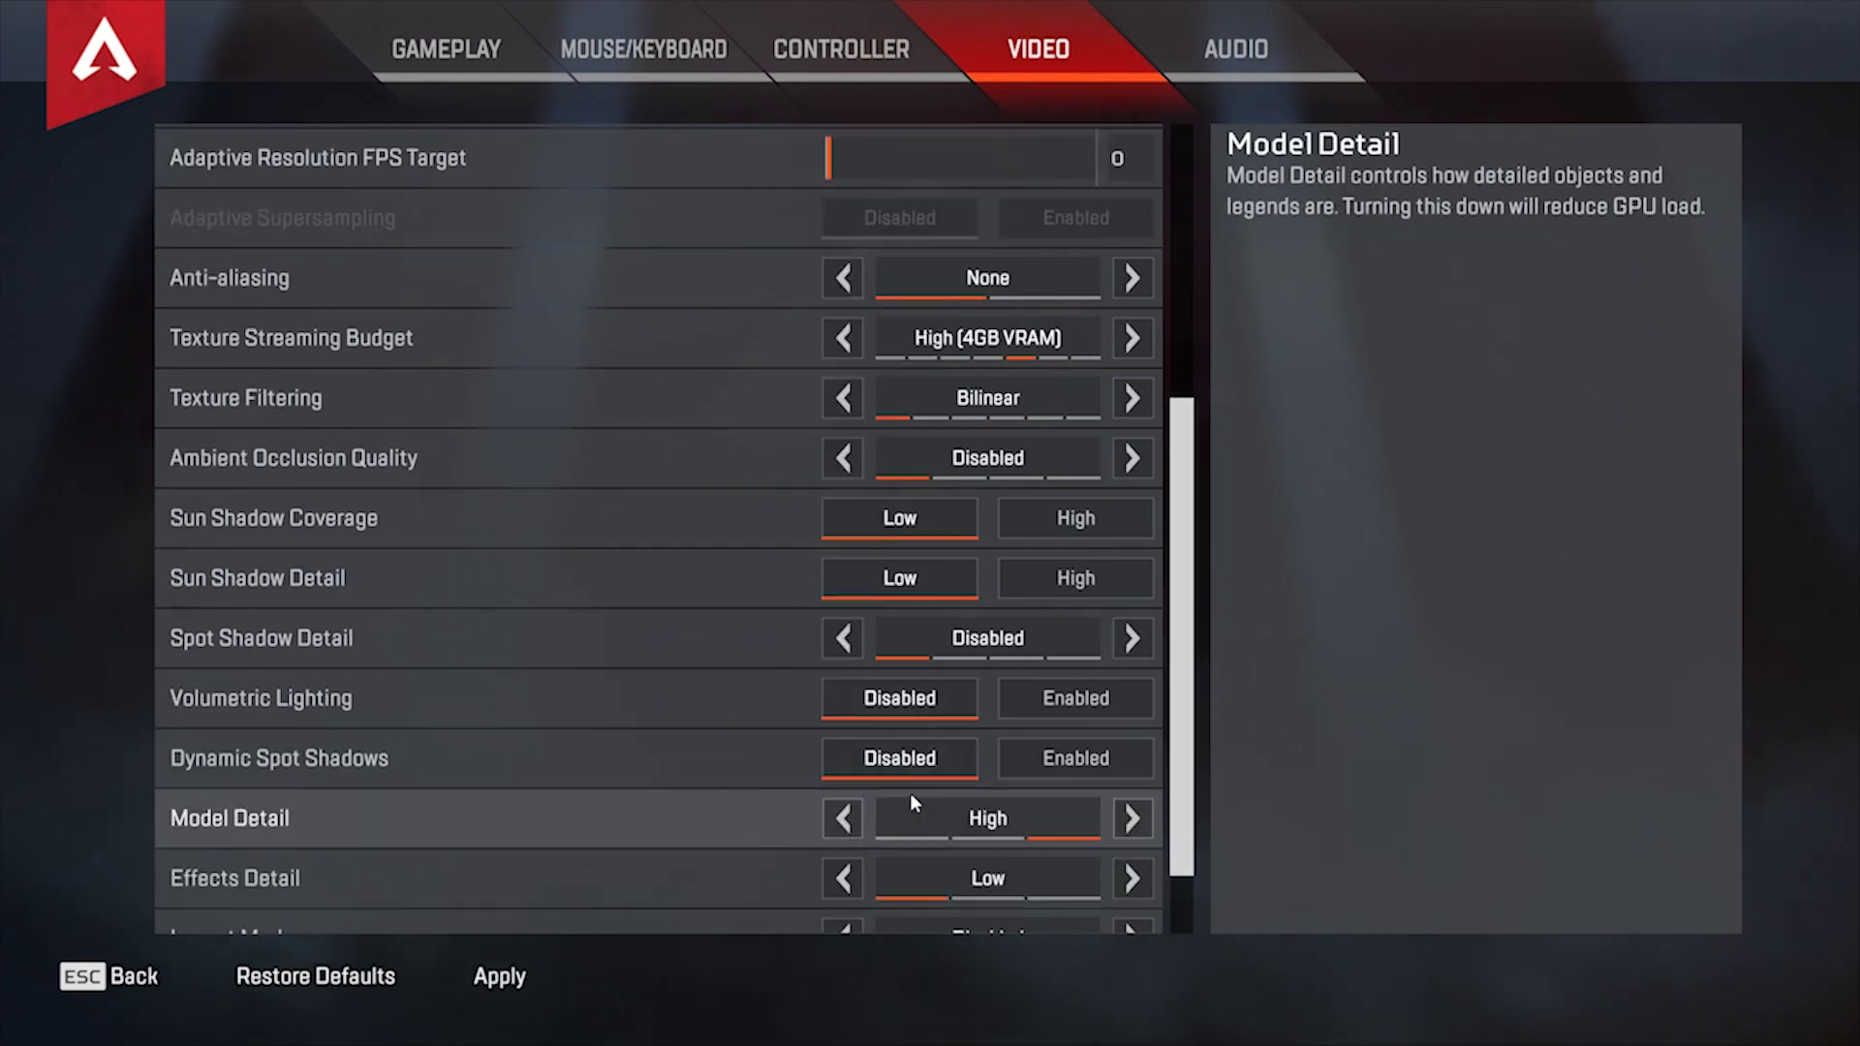
{"action": "scroll", "coordinate": [901, 800], "scroll_direction": "down", "scroll_amount": 1}
{"action": "left_click", "coordinate": [844, 759]}
{"action": "left_click", "coordinate": [843, 760]}
{"action": "scroll", "coordinate": [895, 796], "scroll_direction": "down", "scroll_amount": 1}
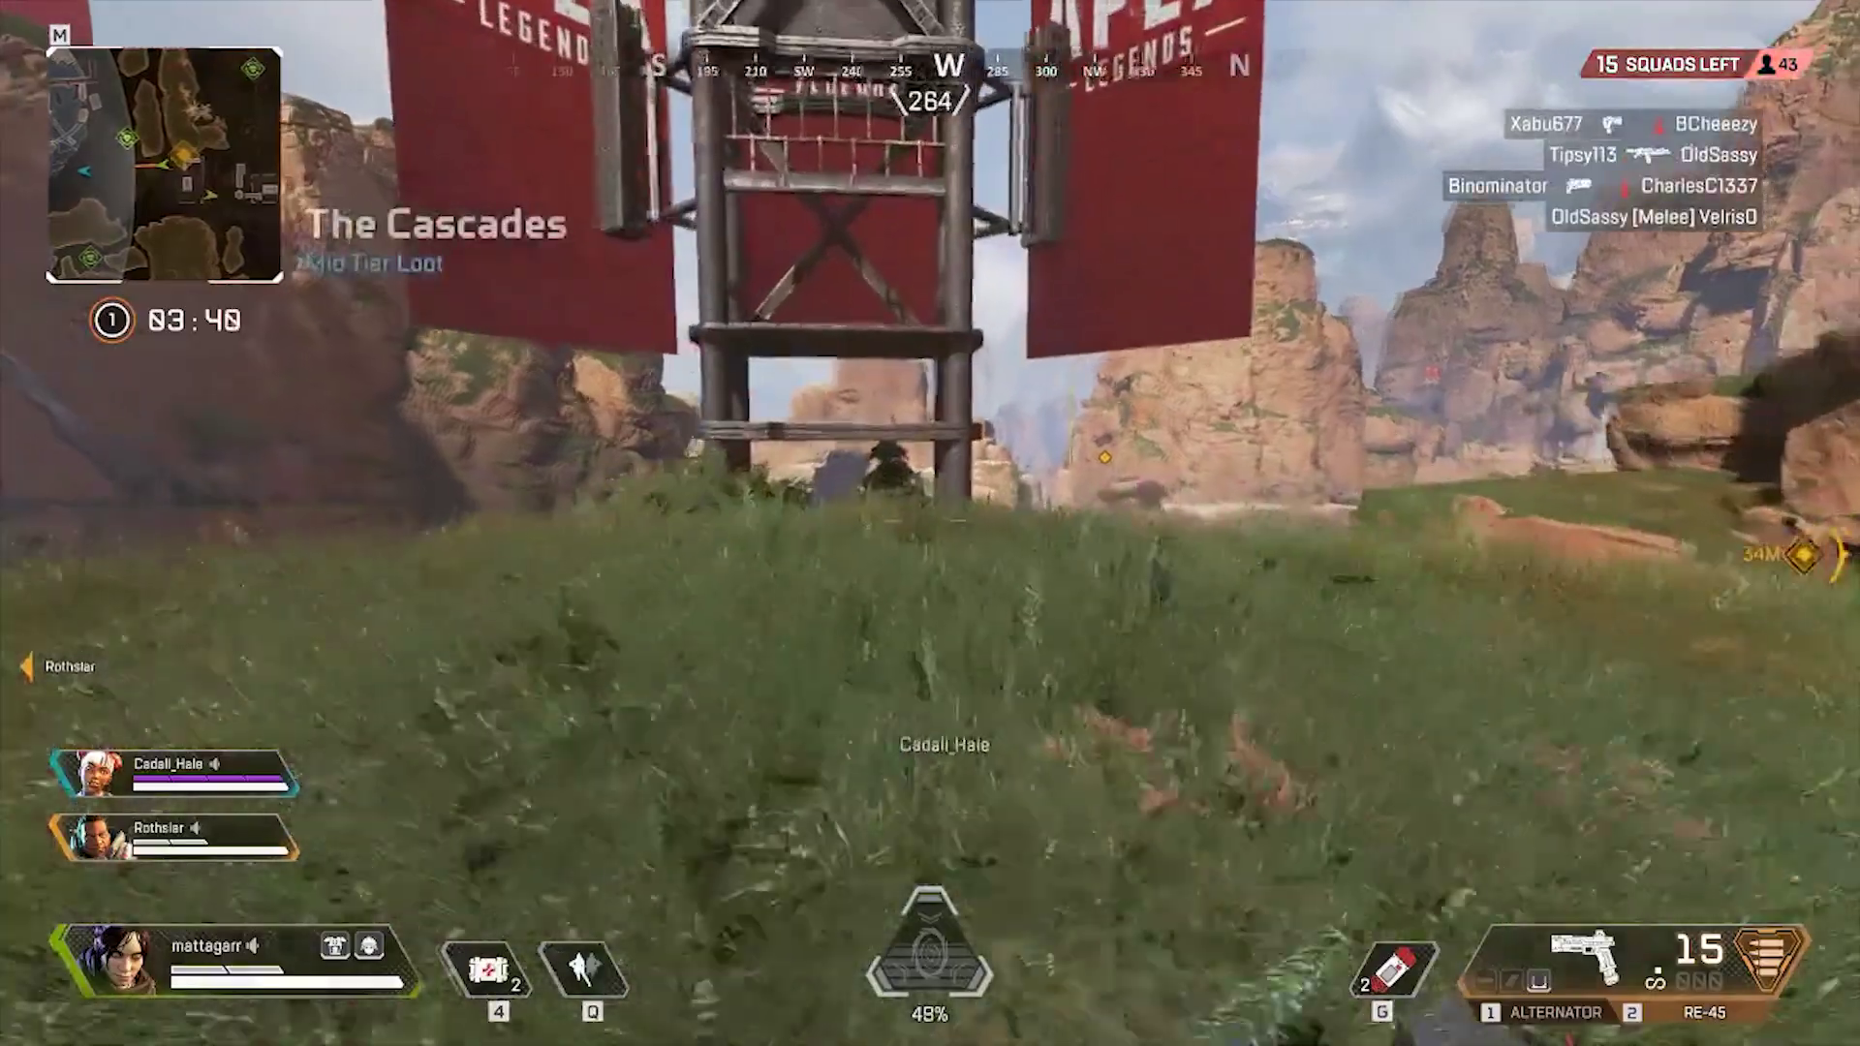
{"action": "key", "text": "1"}
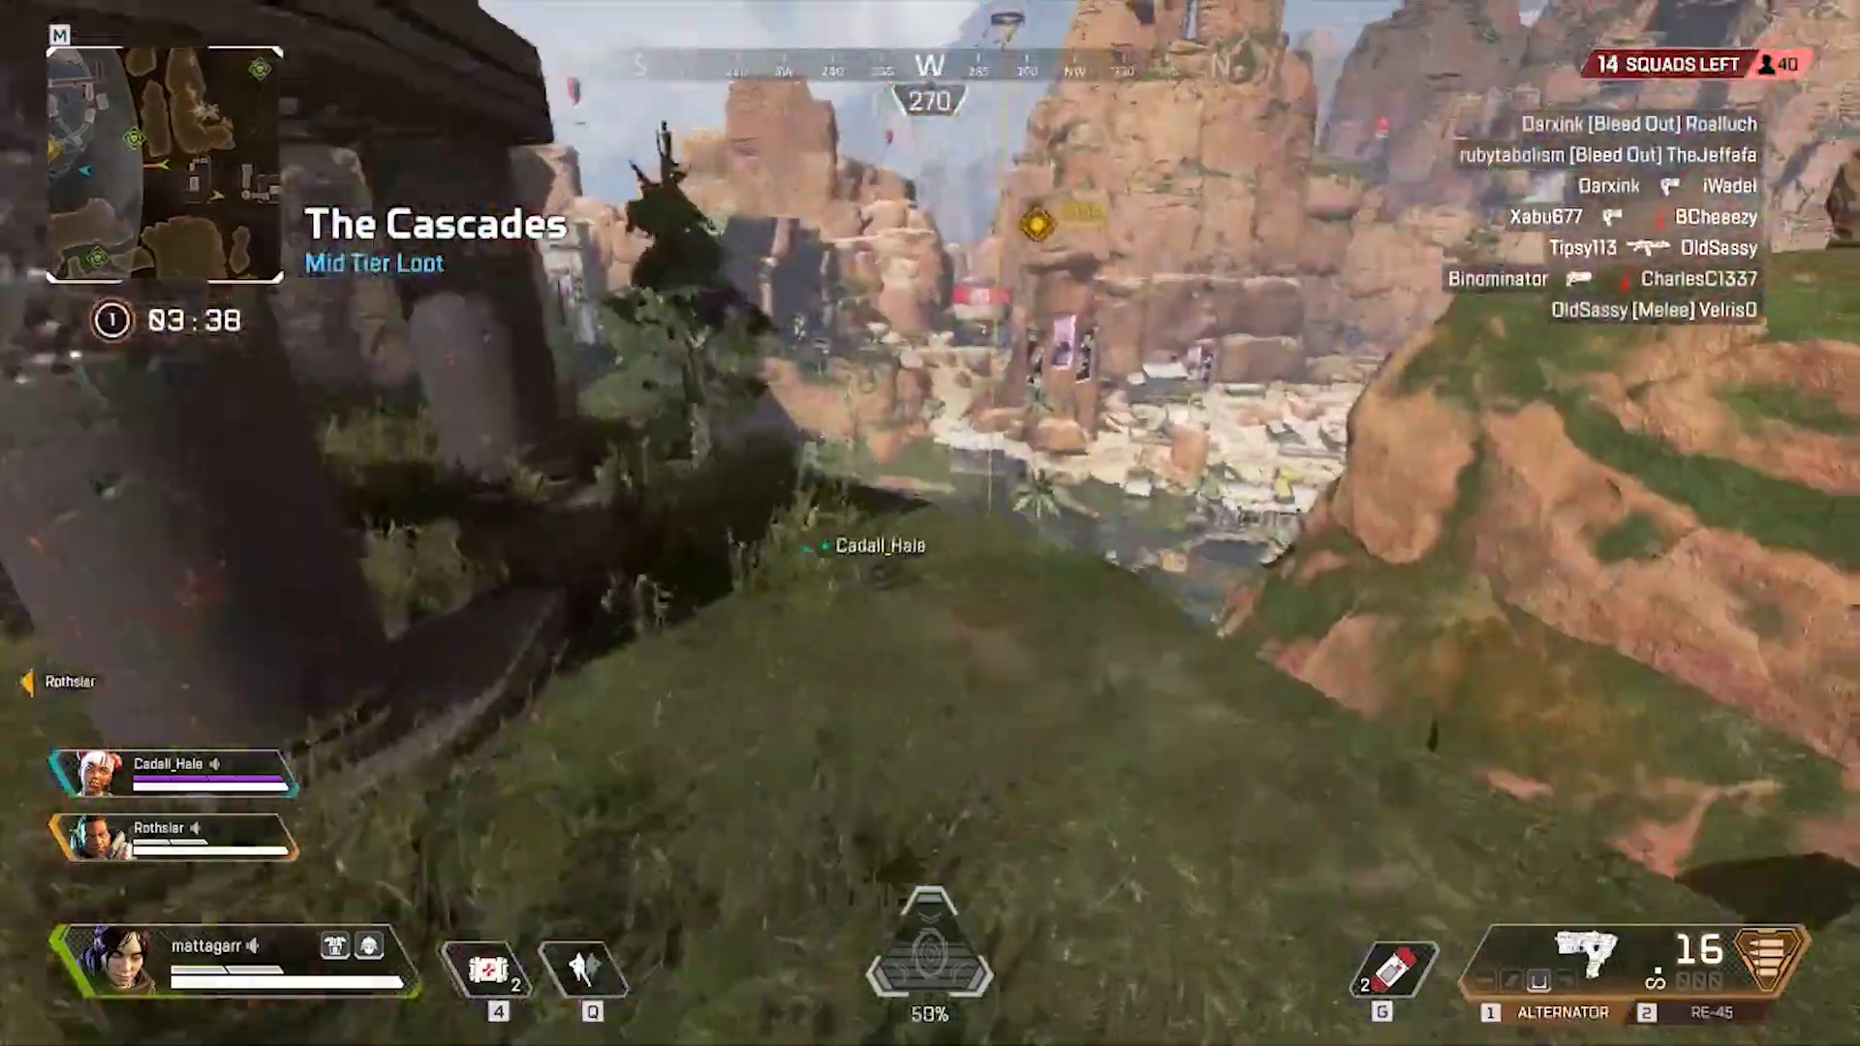
{"action": "key", "text": "w"}
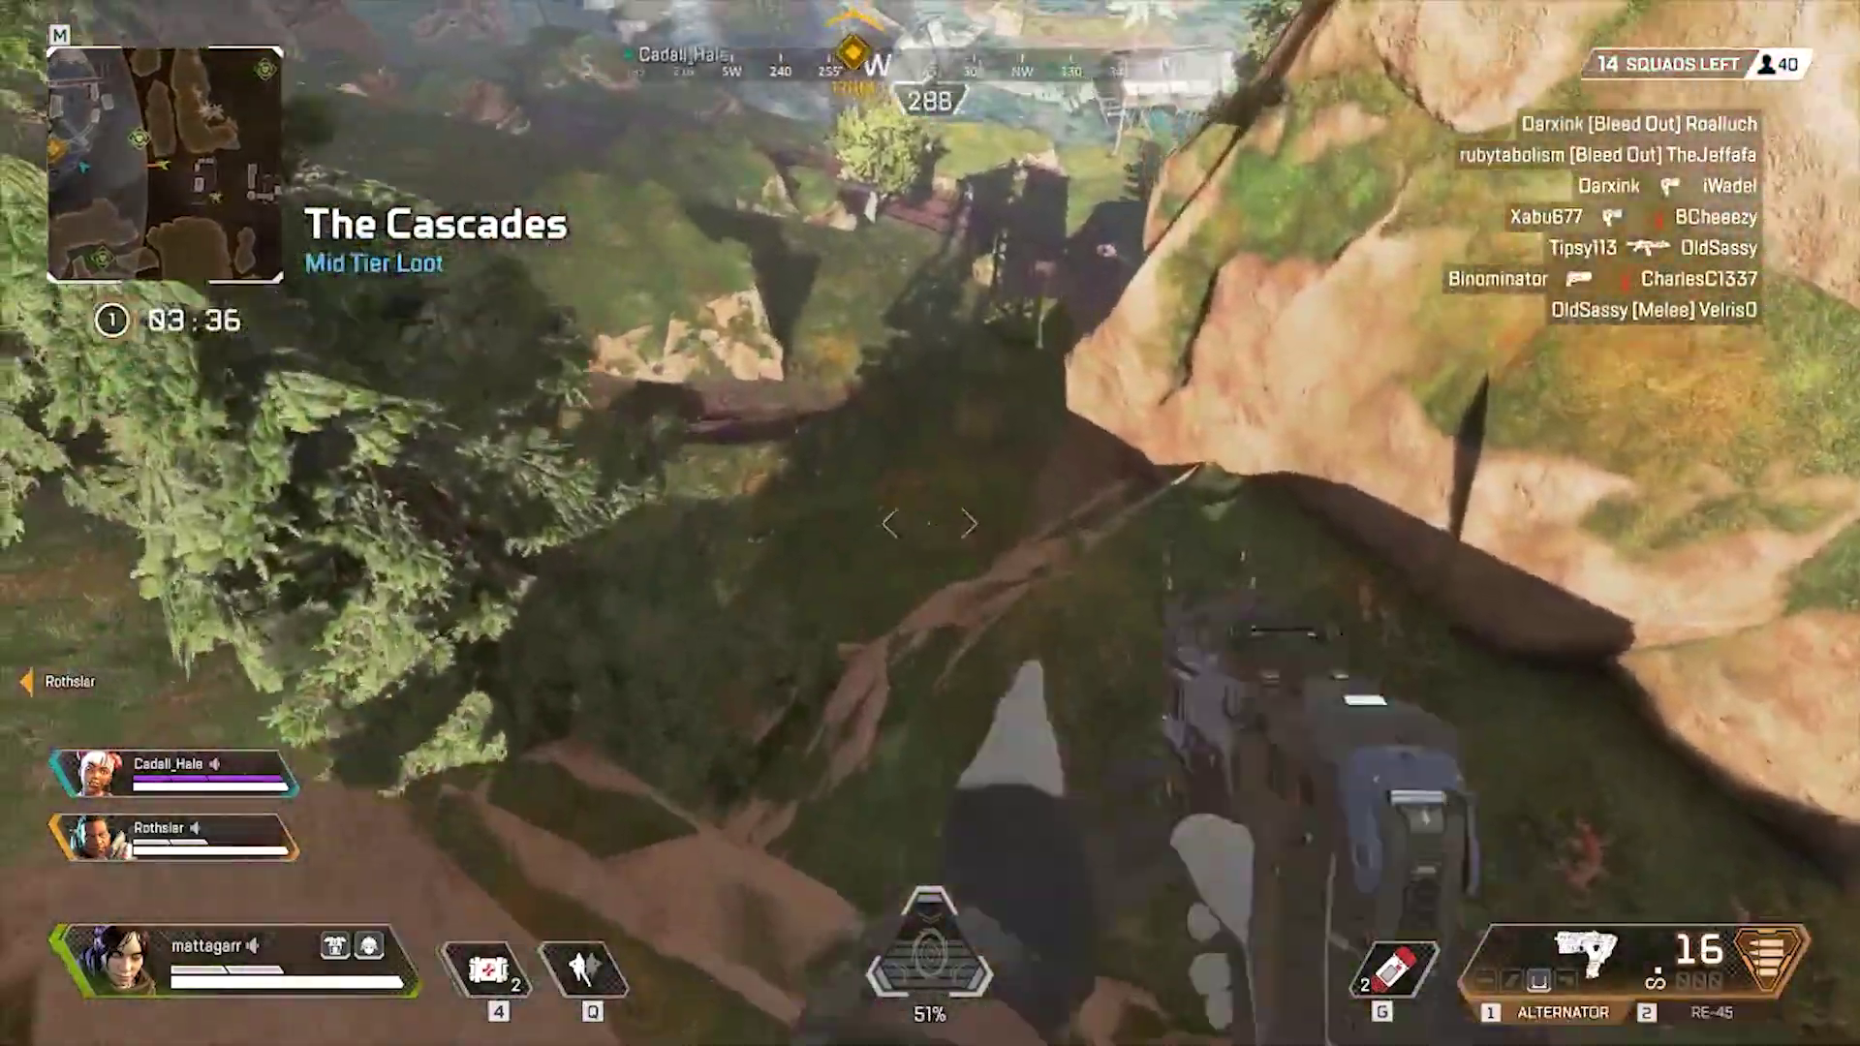
{"action": "key", "text": "w"}
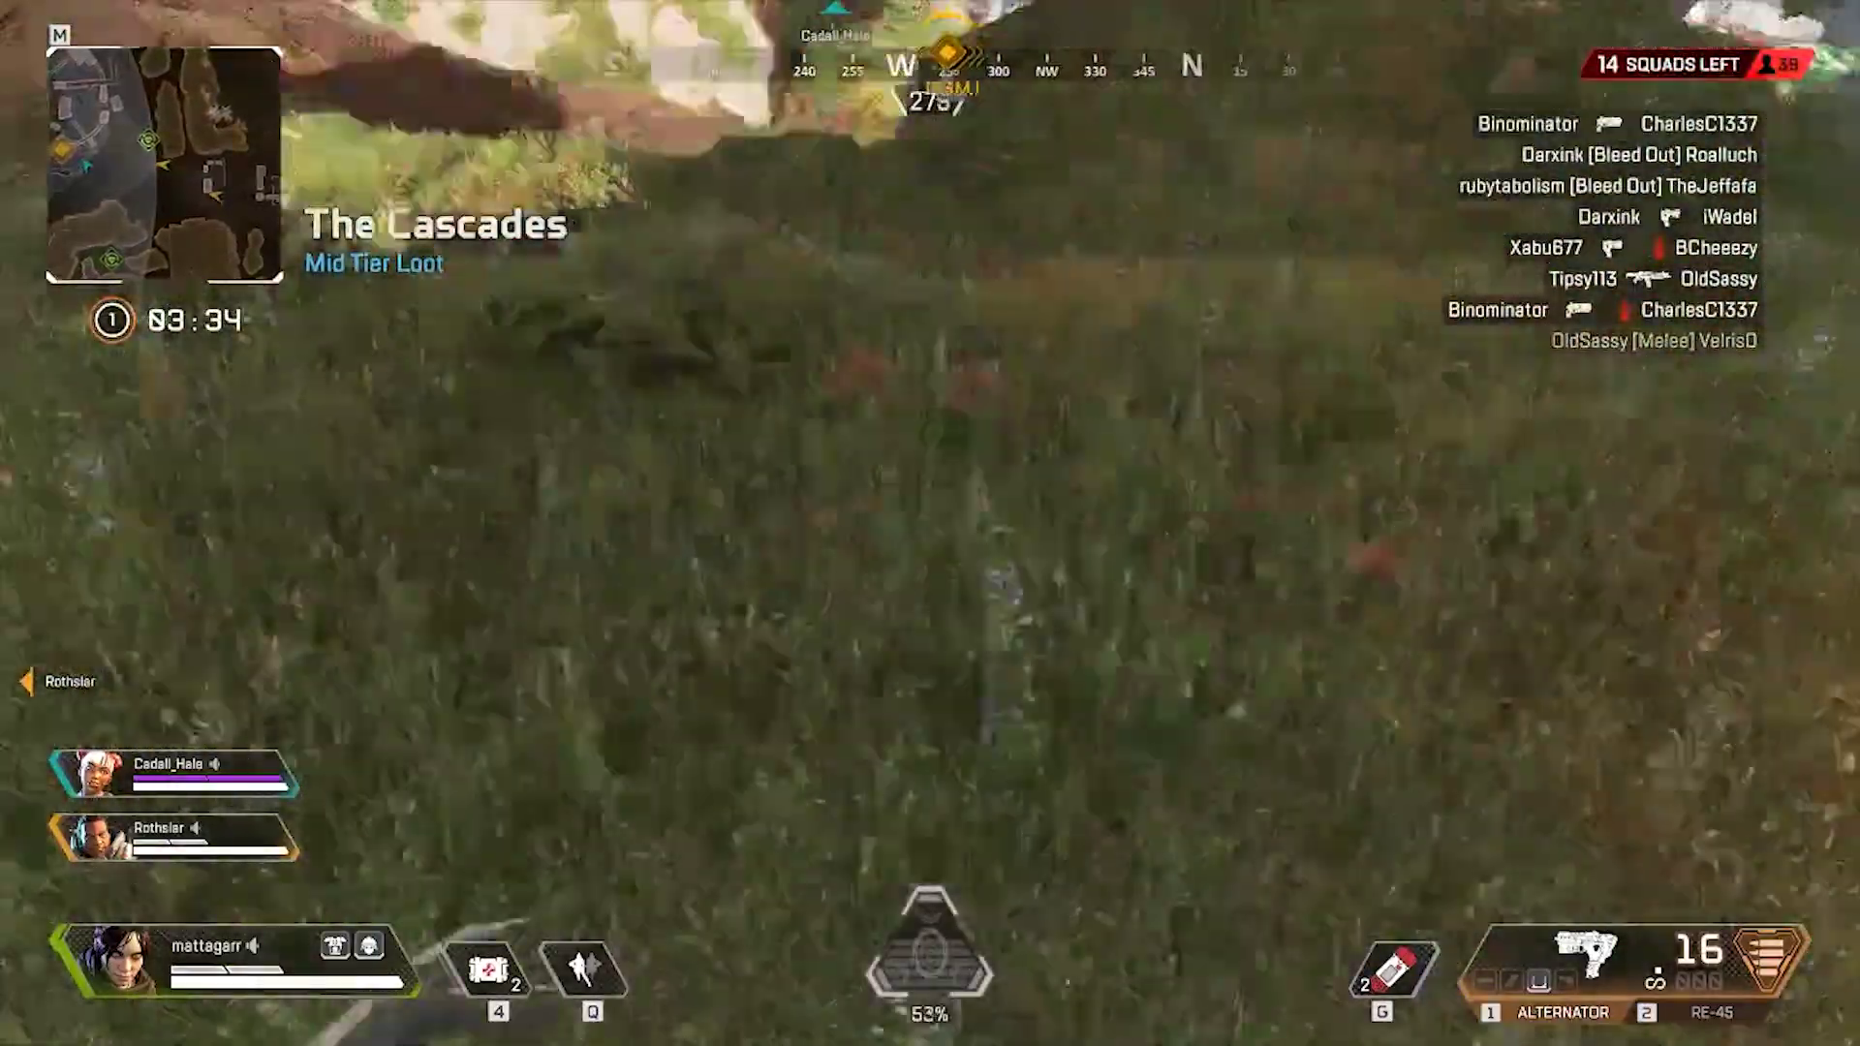
{"action": "key", "text": "w"}
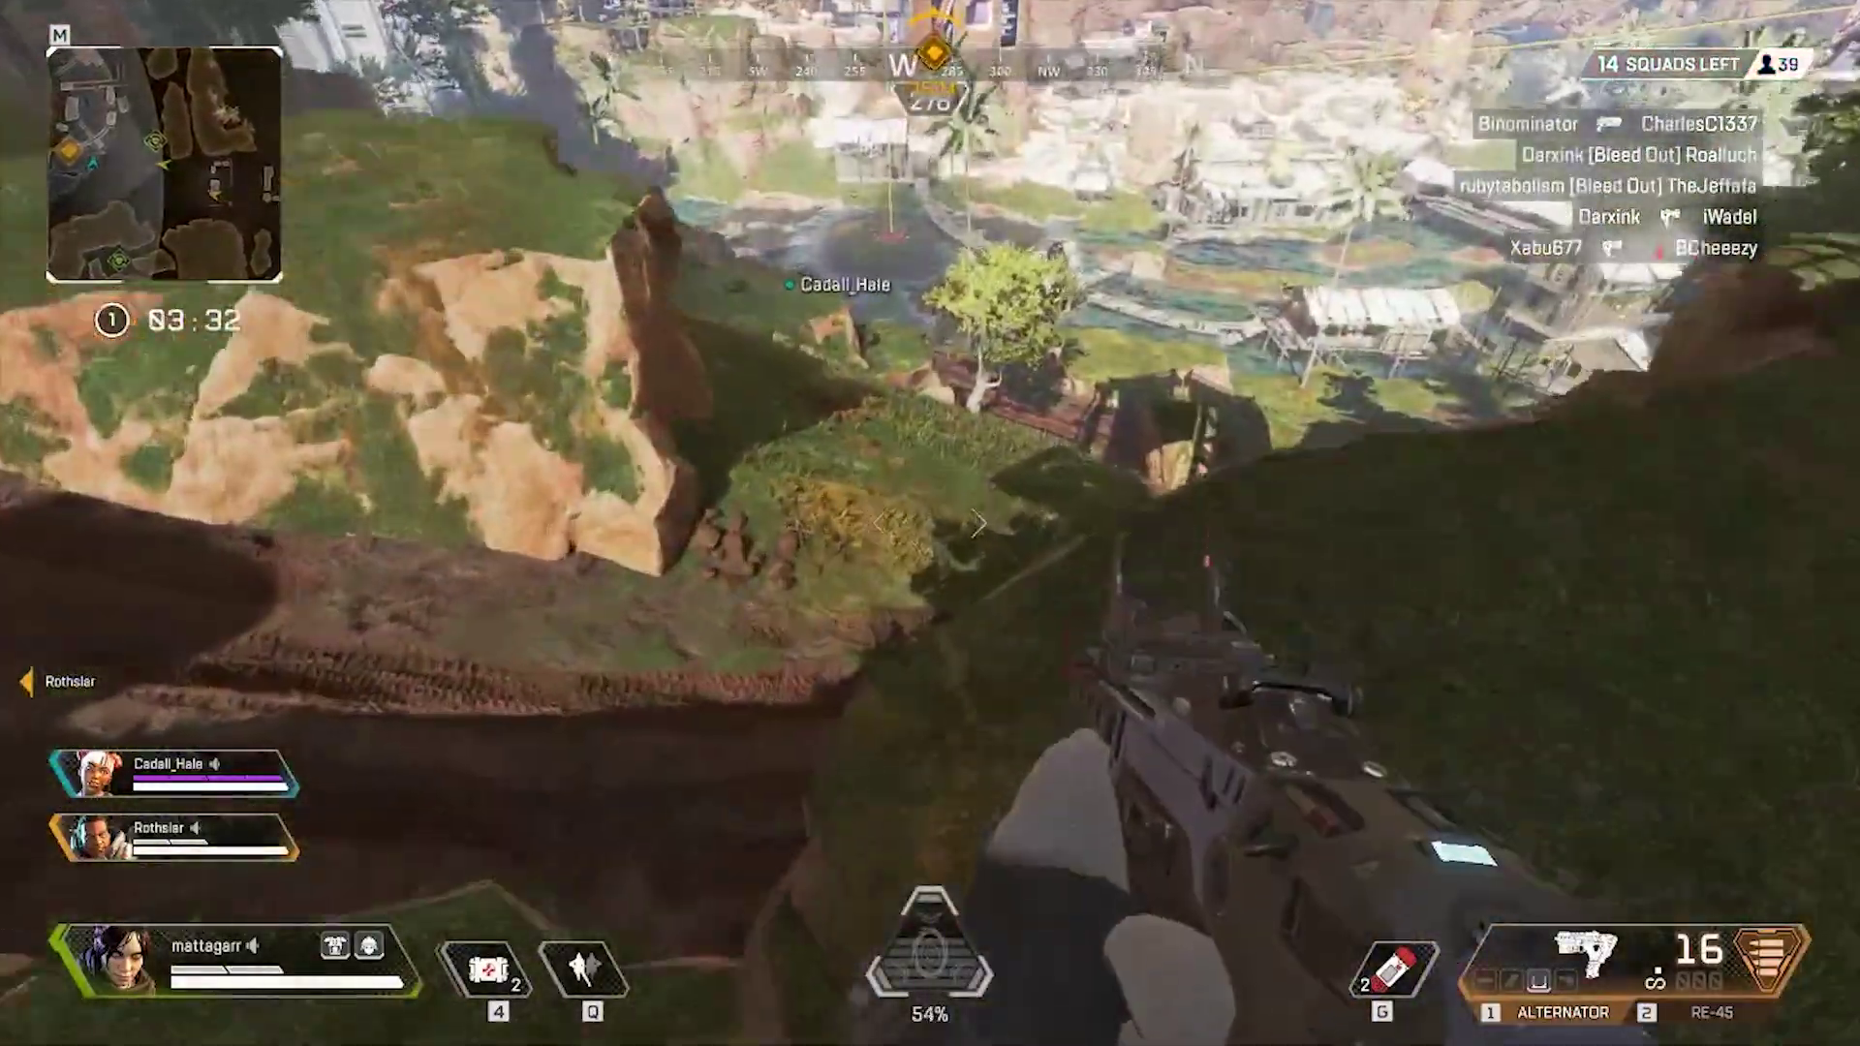
{"action": "key", "text": "w"}
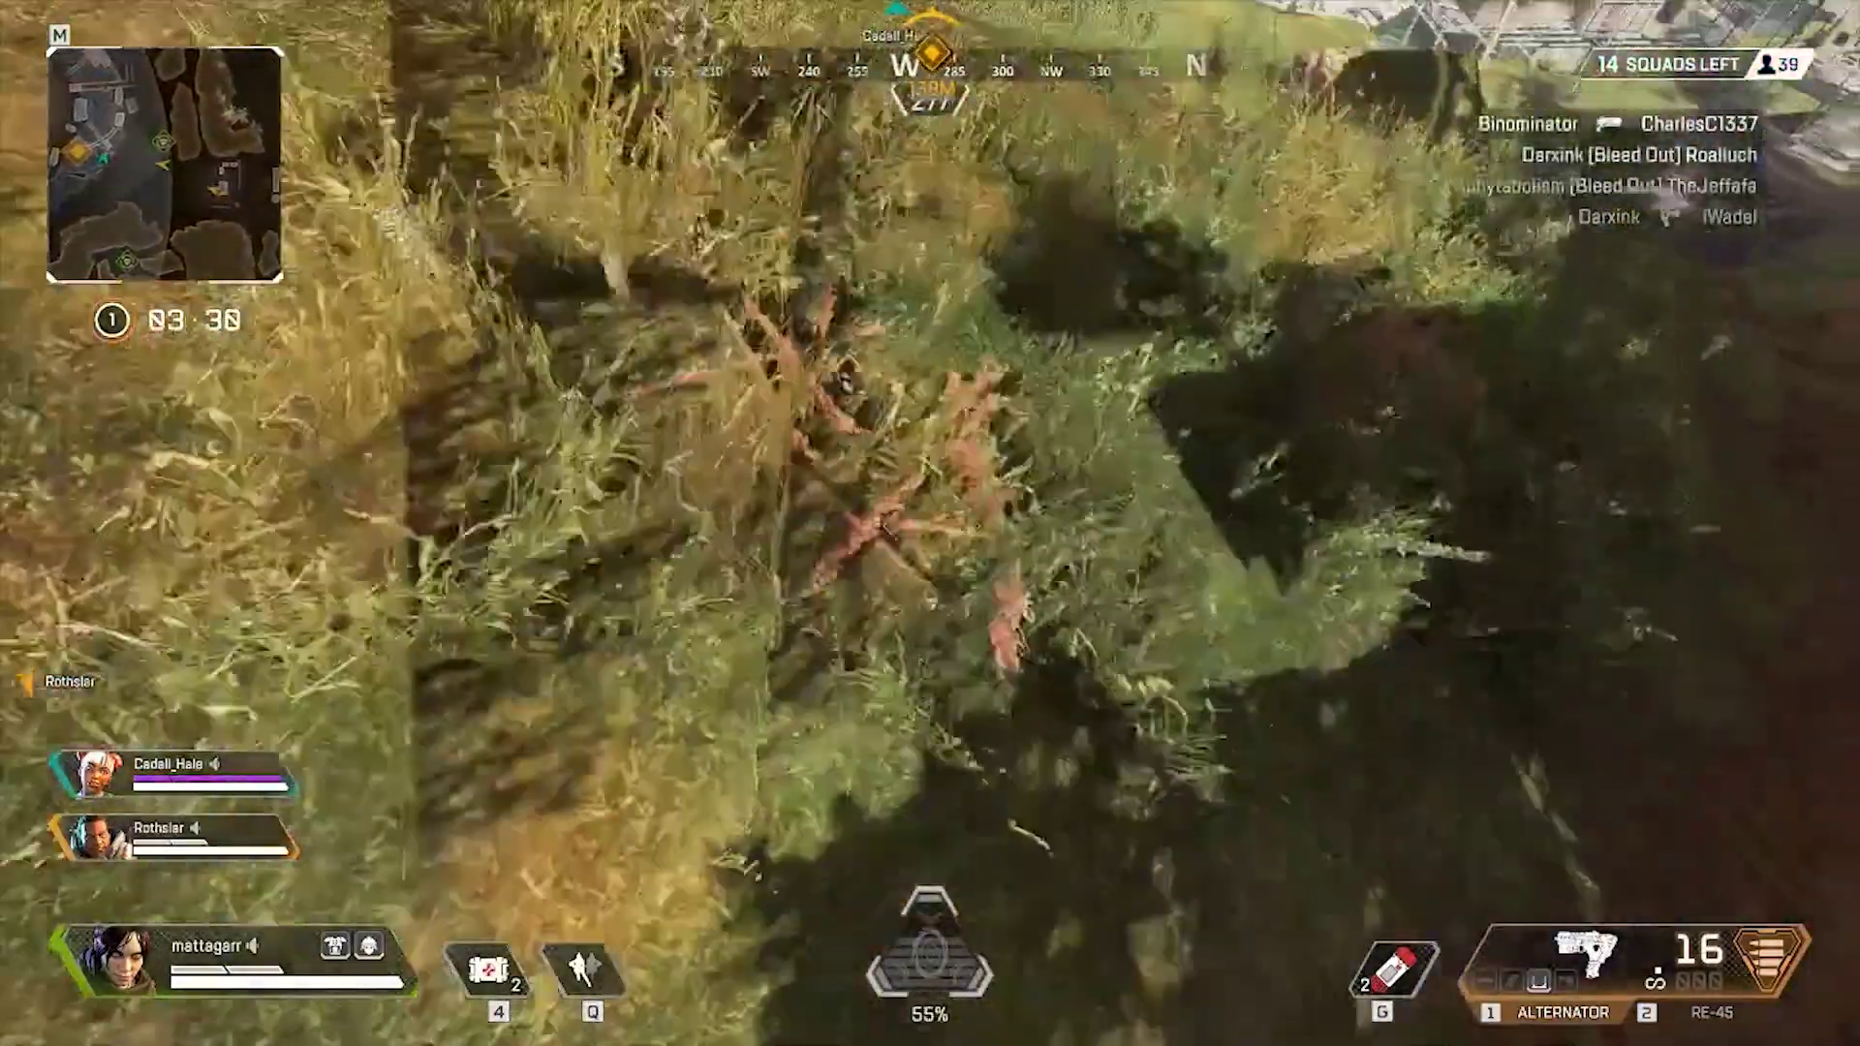
{"action": "key", "text": "w"}
{"action": "key", "text": "1"}
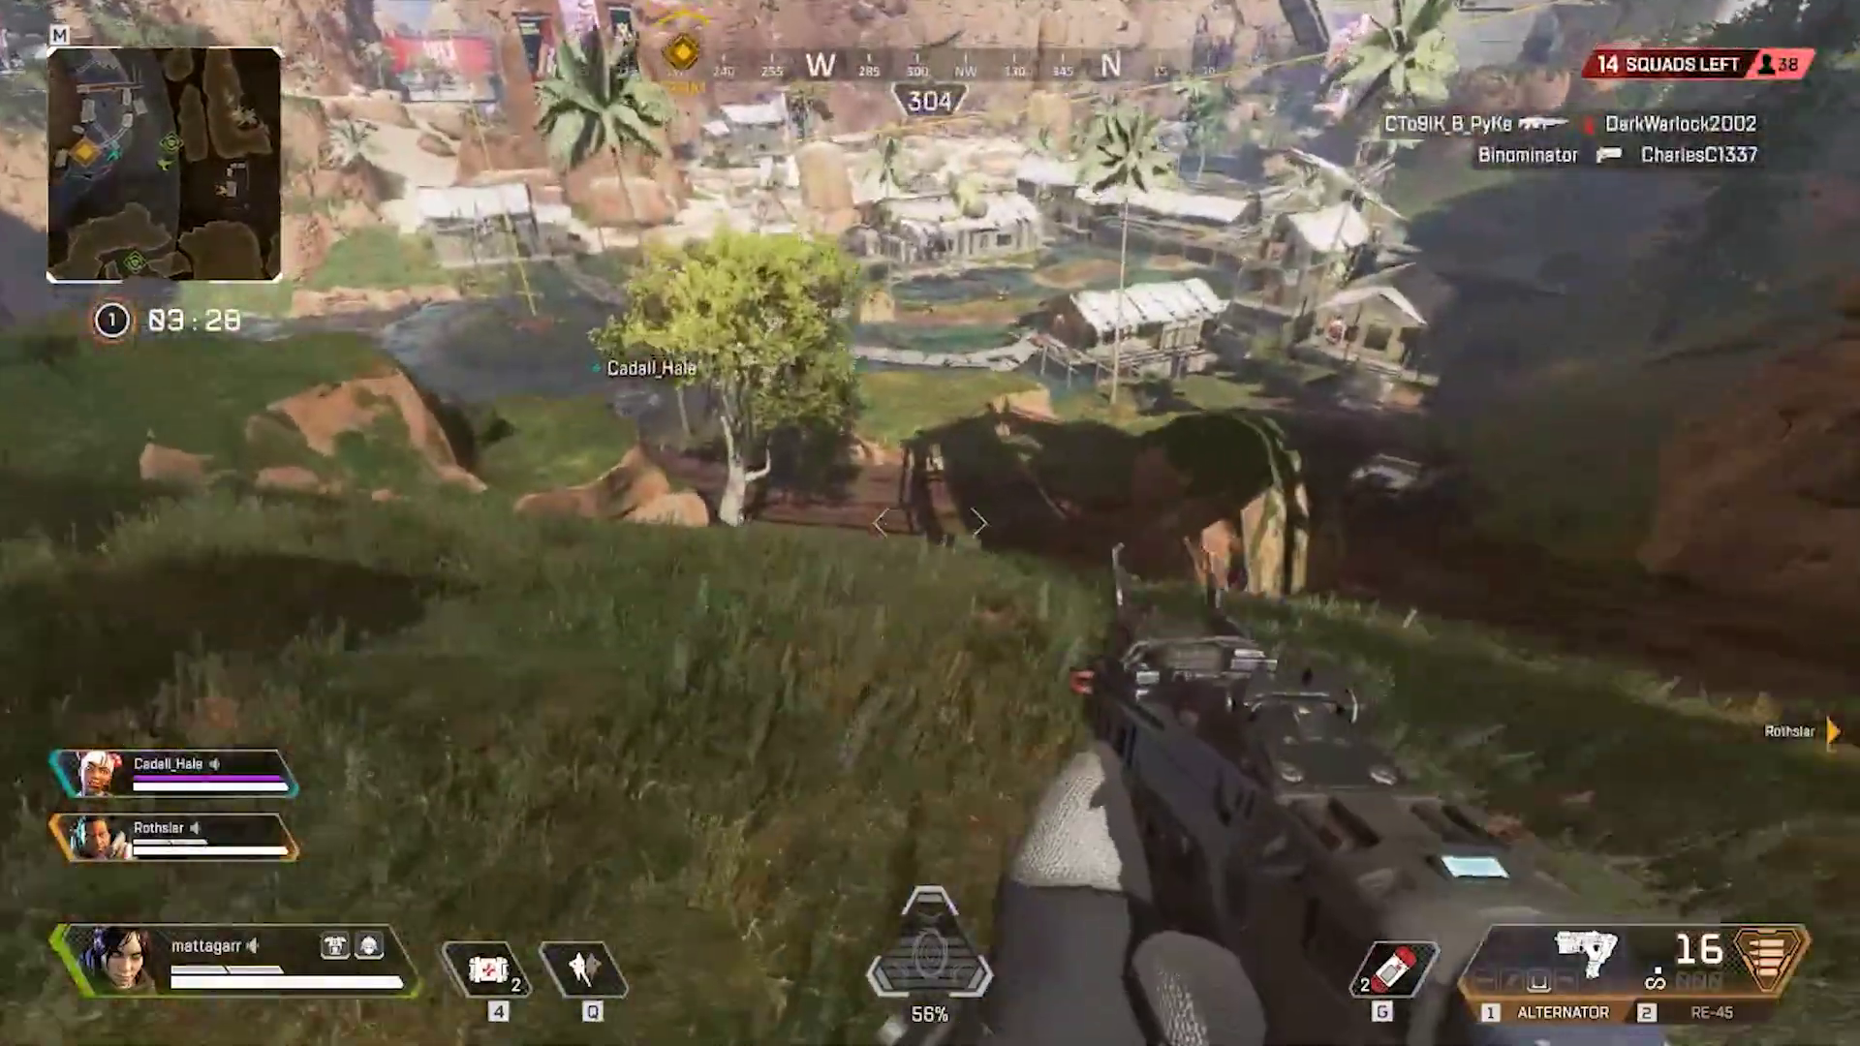
{"action": "key", "text": "w"}
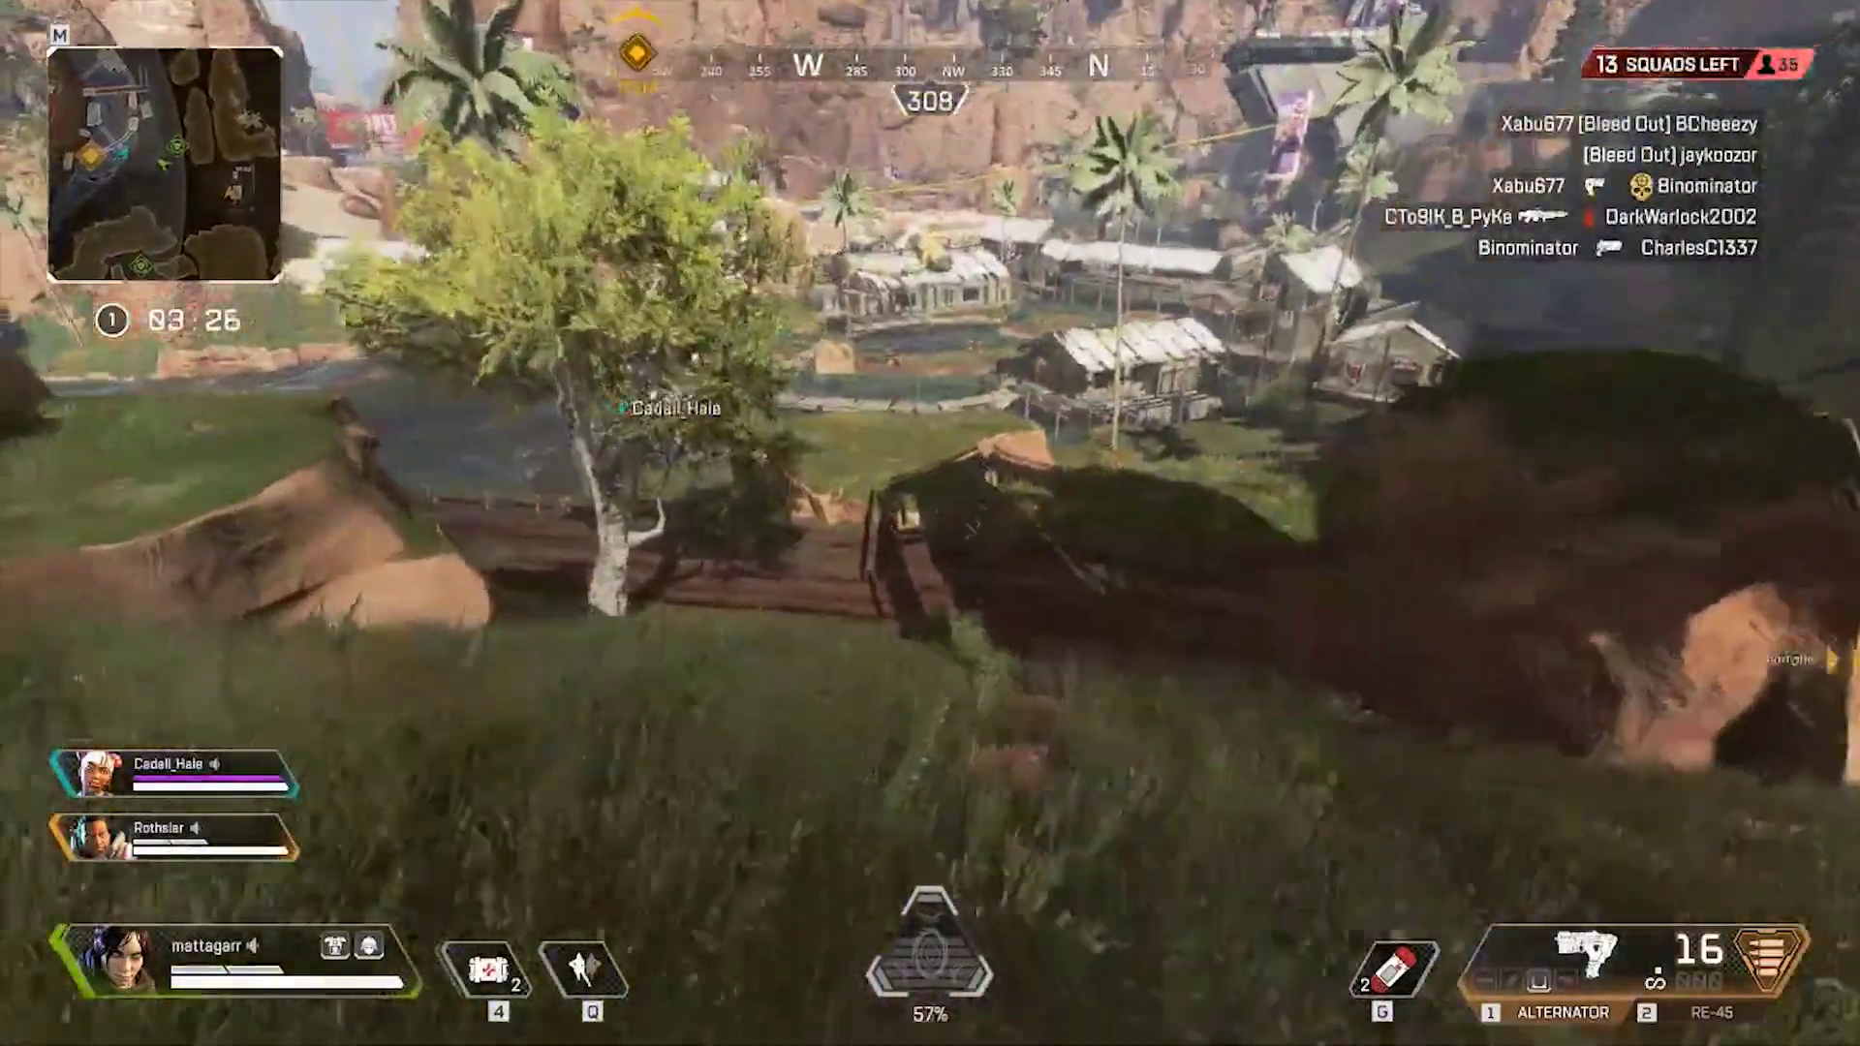
{"action": "key", "text": "w"}
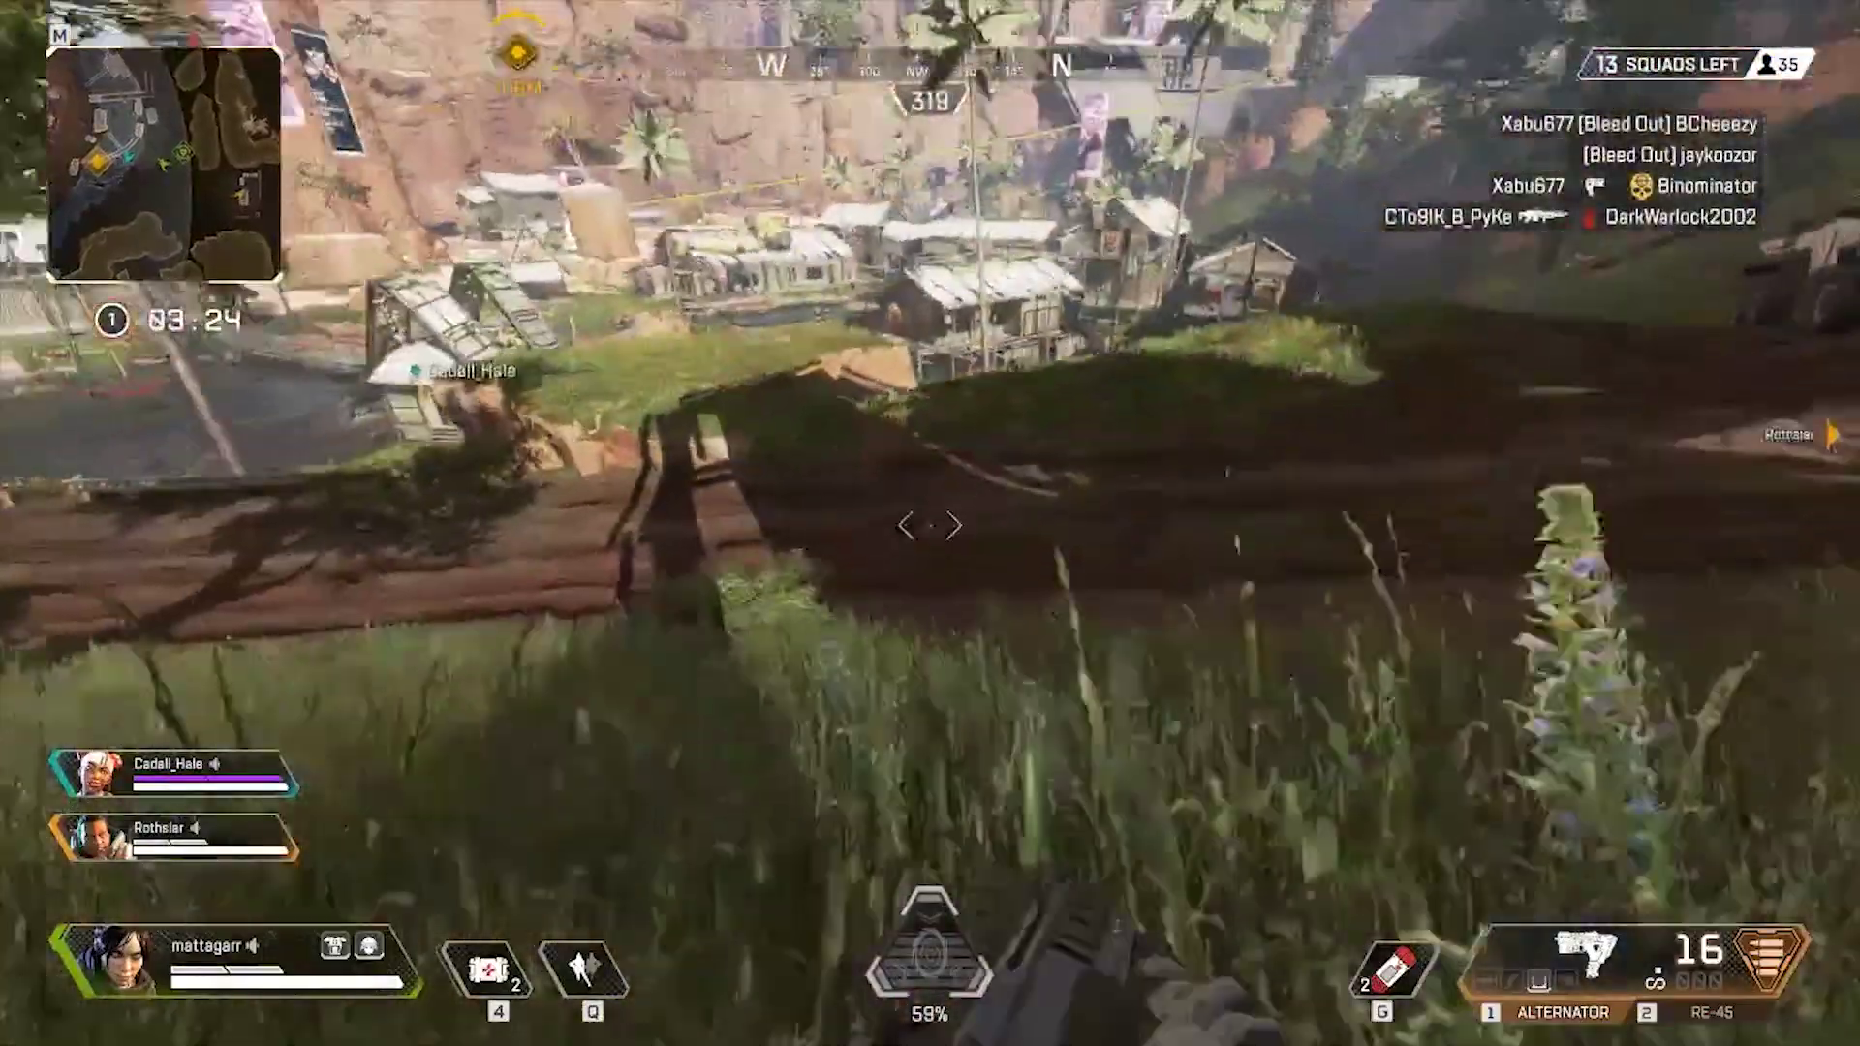
{"action": "key", "text": "w"}
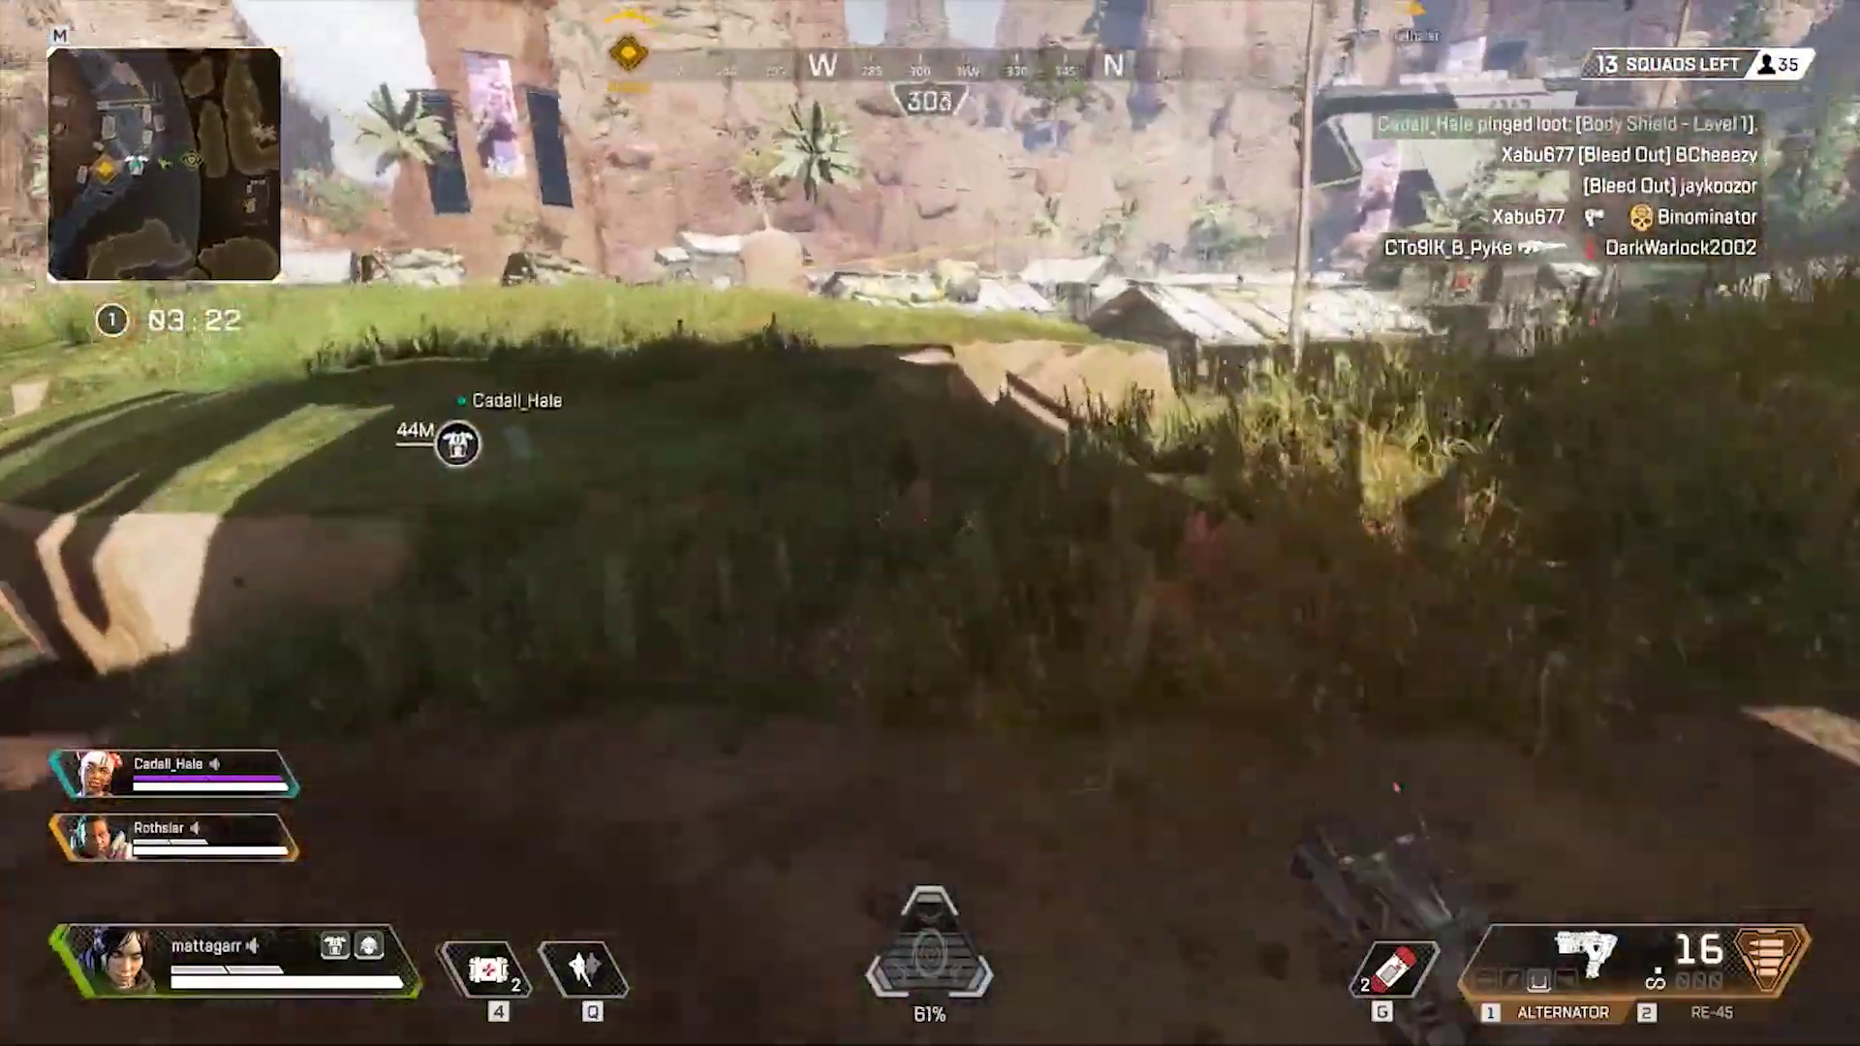
{"action": "key", "text": "w"}
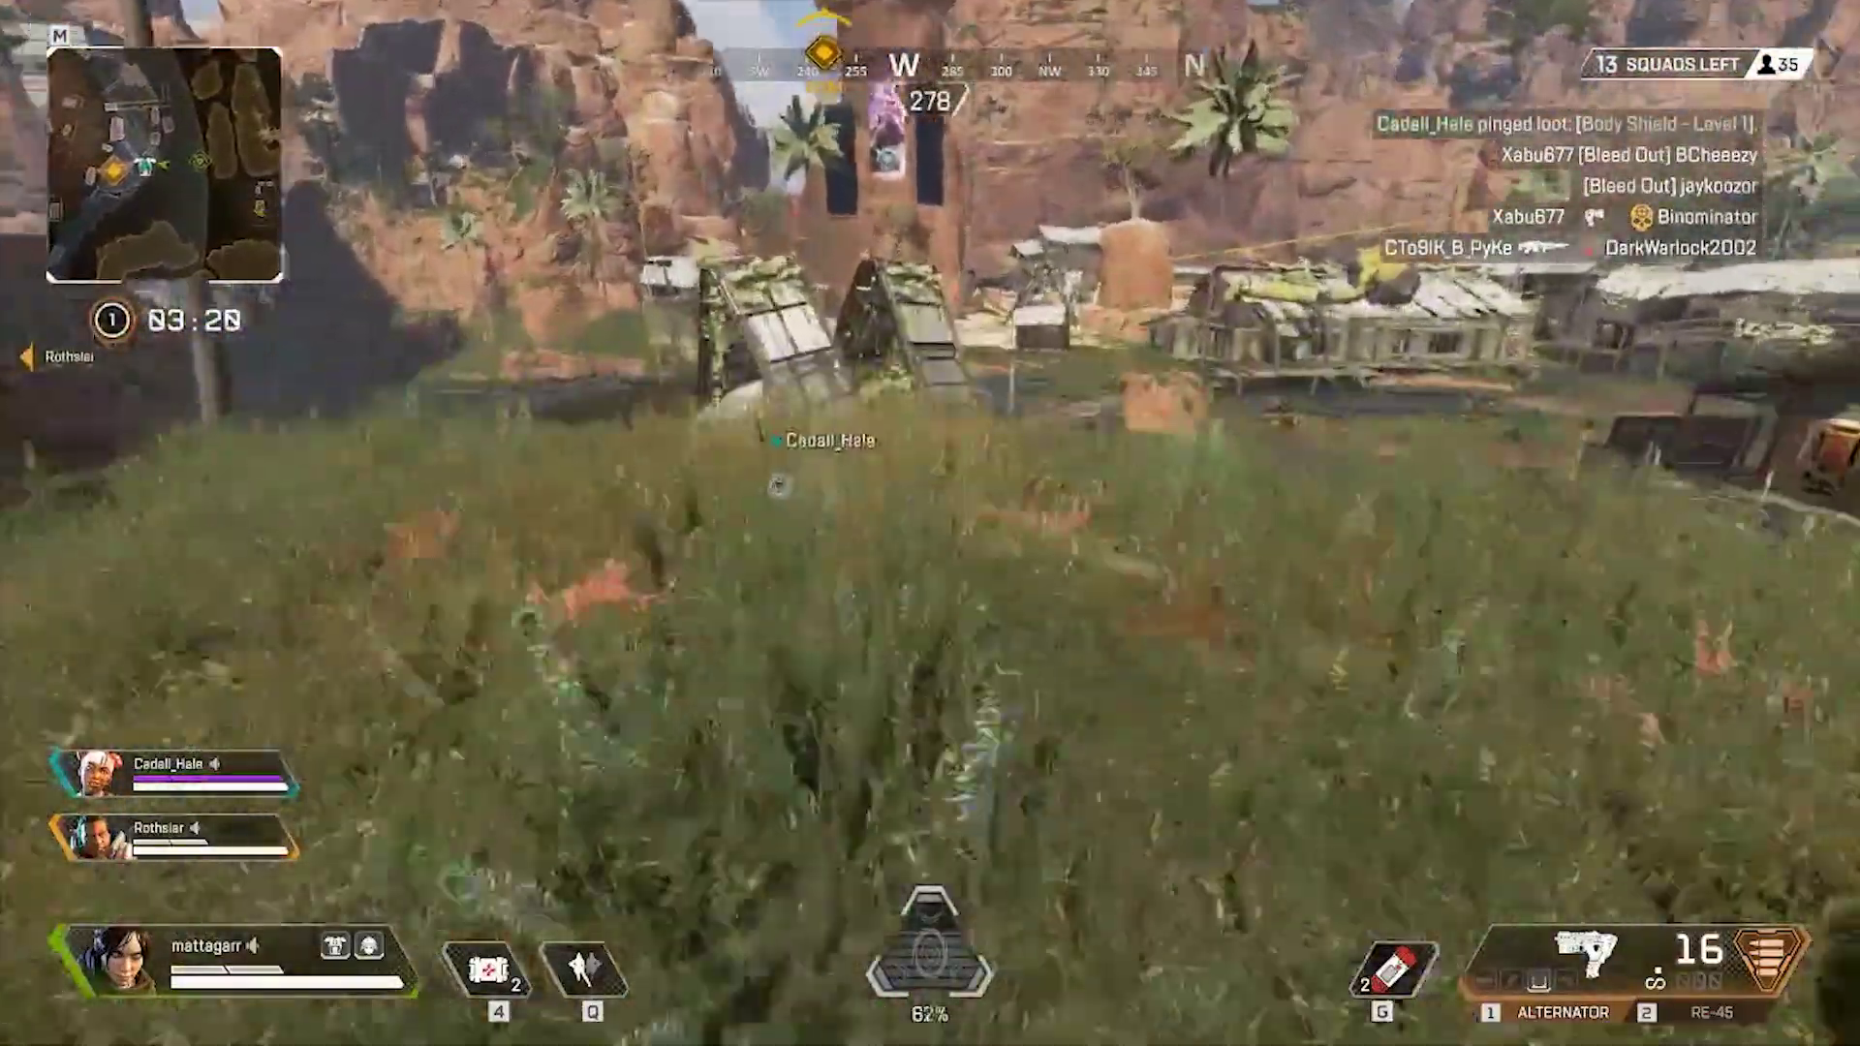
{"action": "key", "text": "w"}
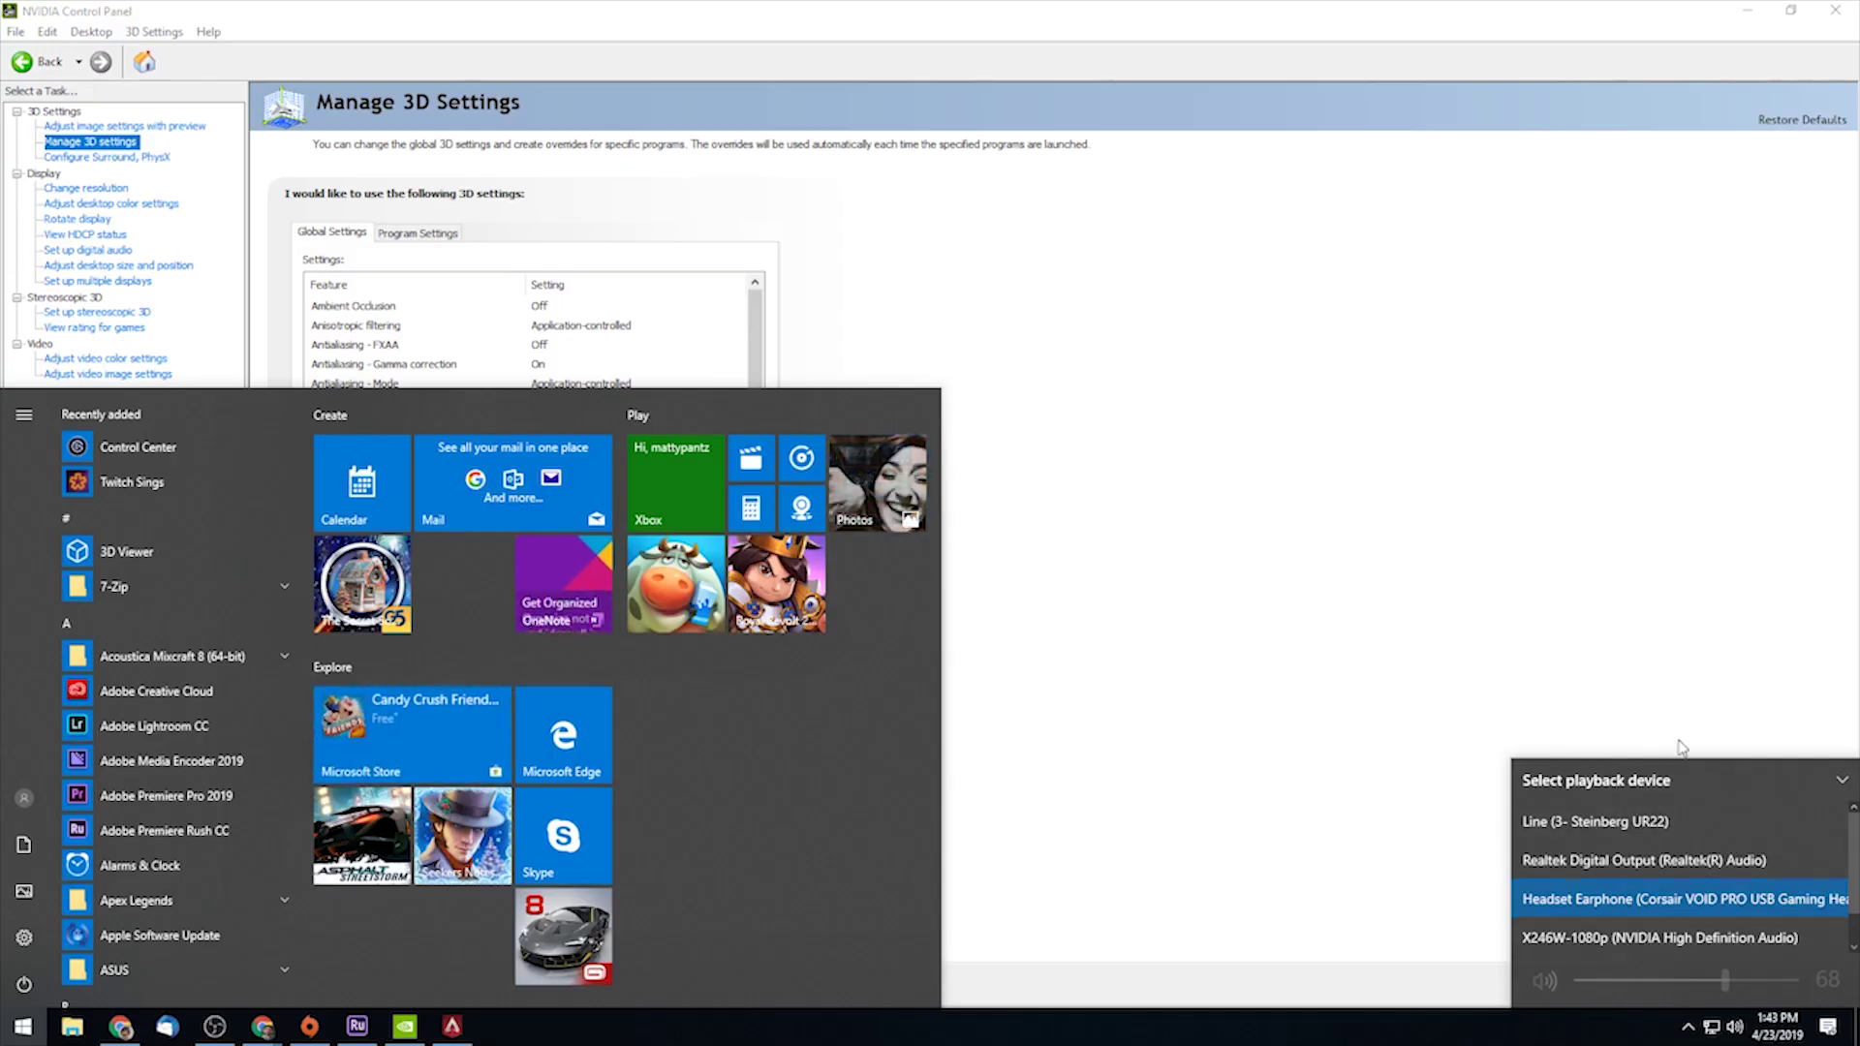
Switch to Apex Legends and request to exit the game to the desktop
{"action": "left_click", "coordinate": [1681, 687]}
{"action": "left_click", "coordinate": [452, 1026]}
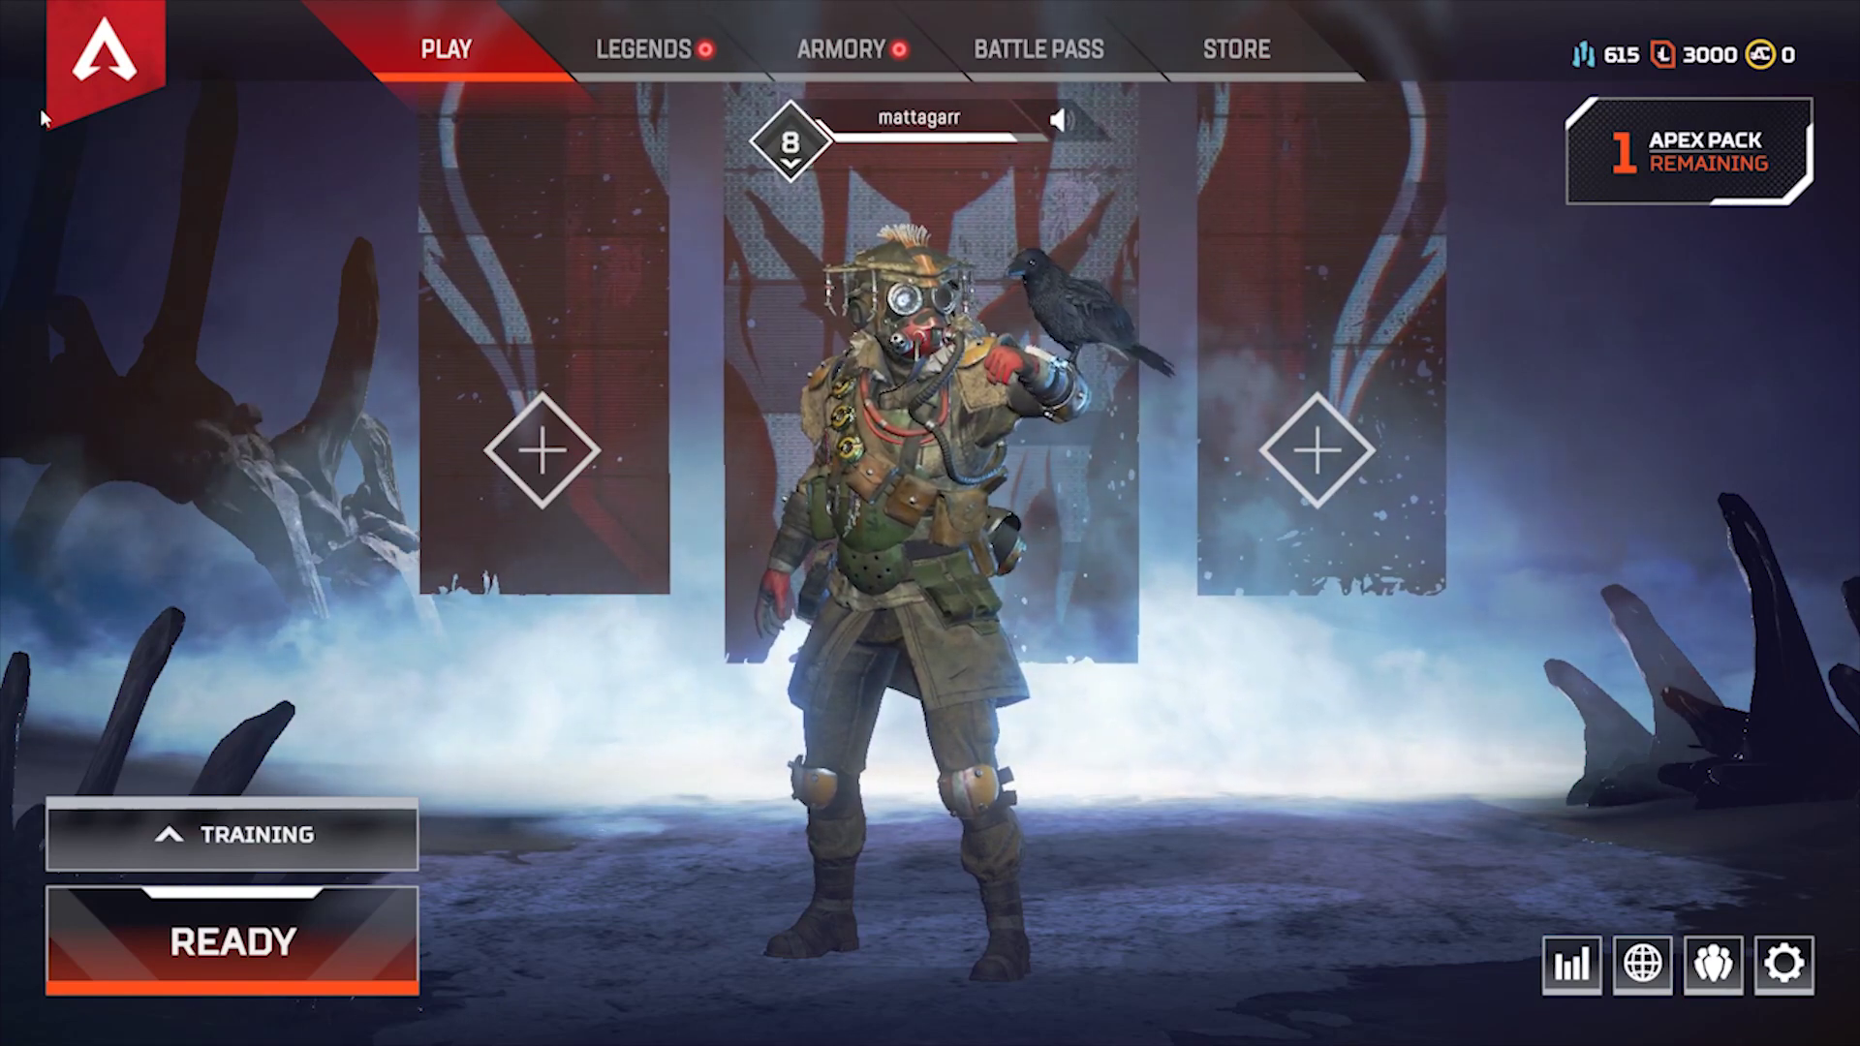
{"action": "left_click", "coordinate": [1758, 964]}
{"action": "left_click", "coordinate": [978, 602]}
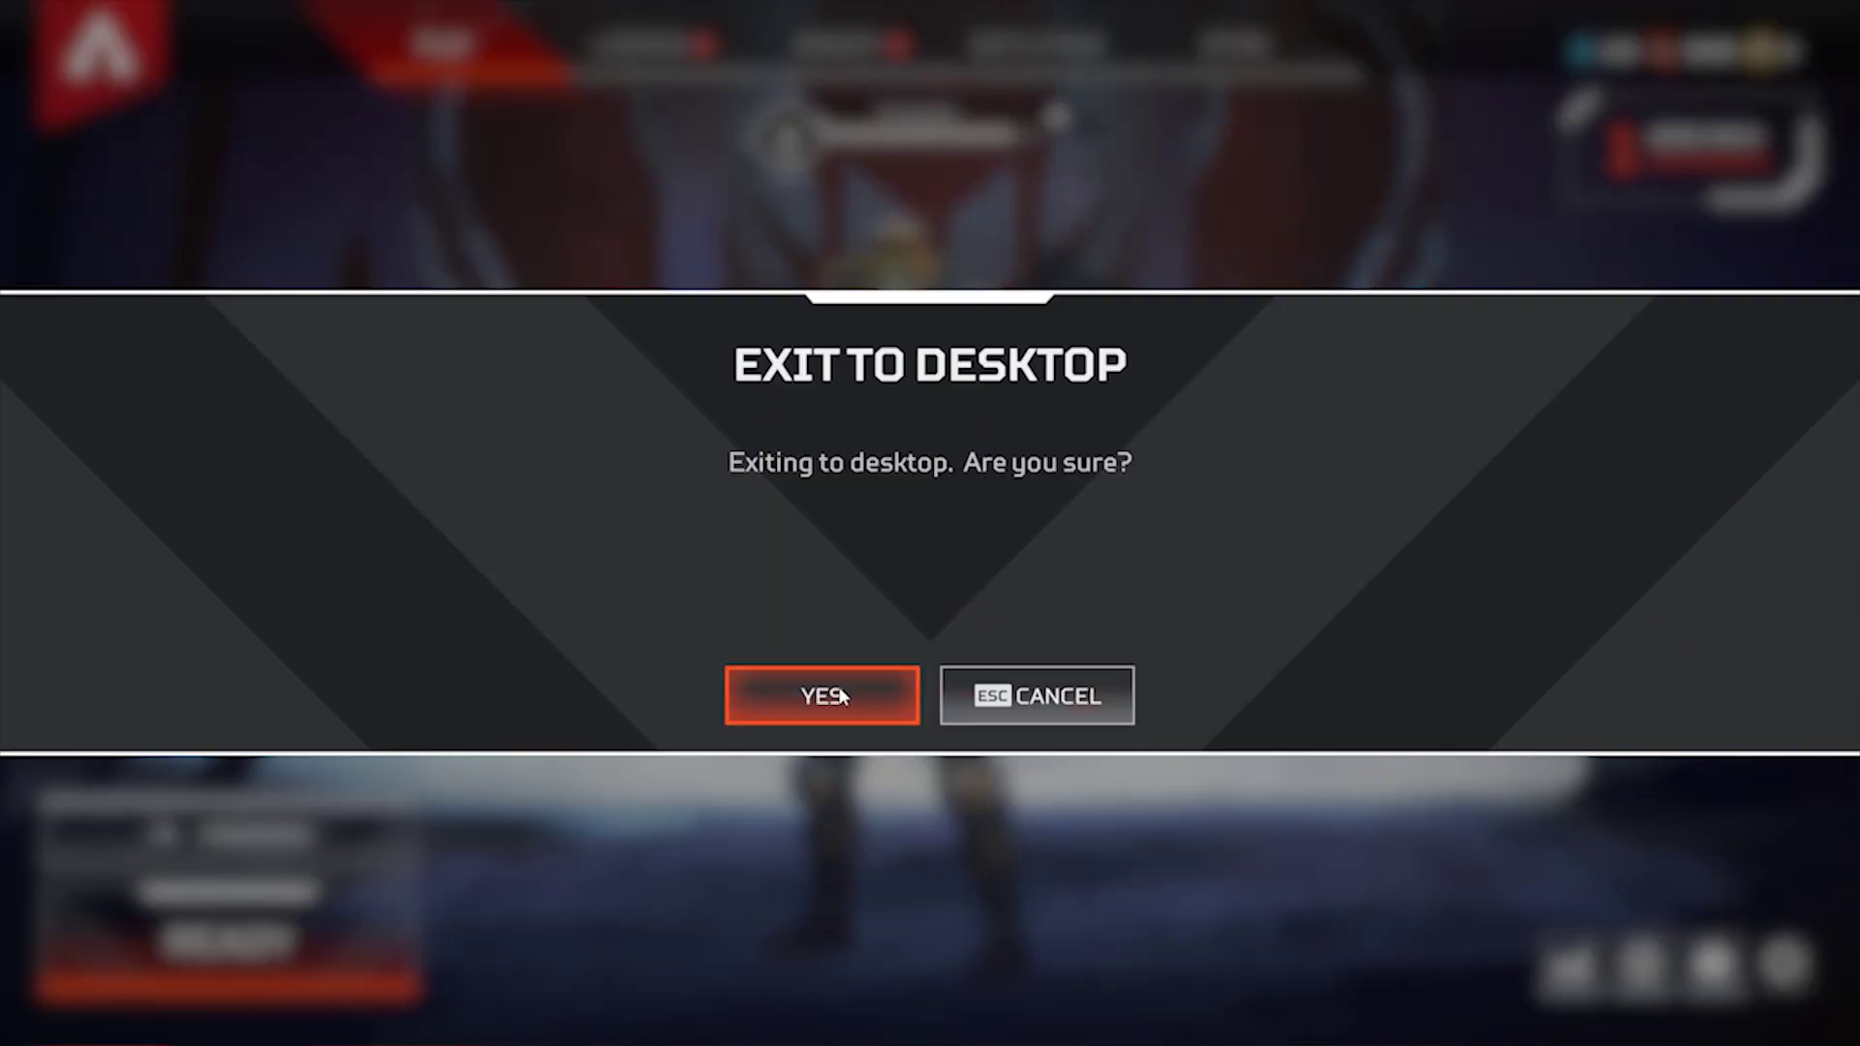